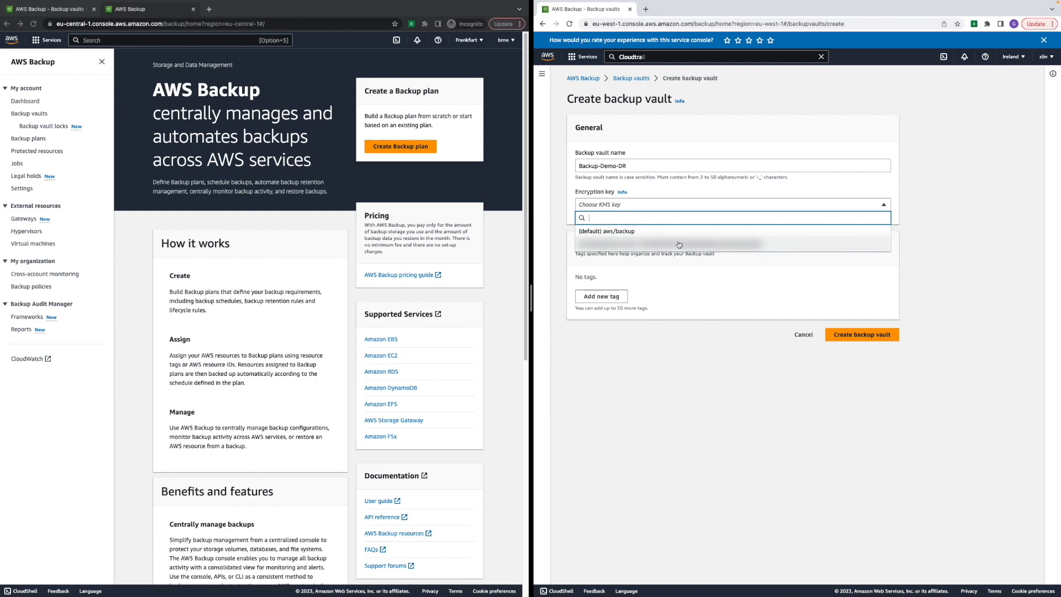
Create the Backup-Demo-DR vault with the non-default KMS key and add an access policy allowing access from the organization
{"action": "left_click", "coordinate": [684, 245]}
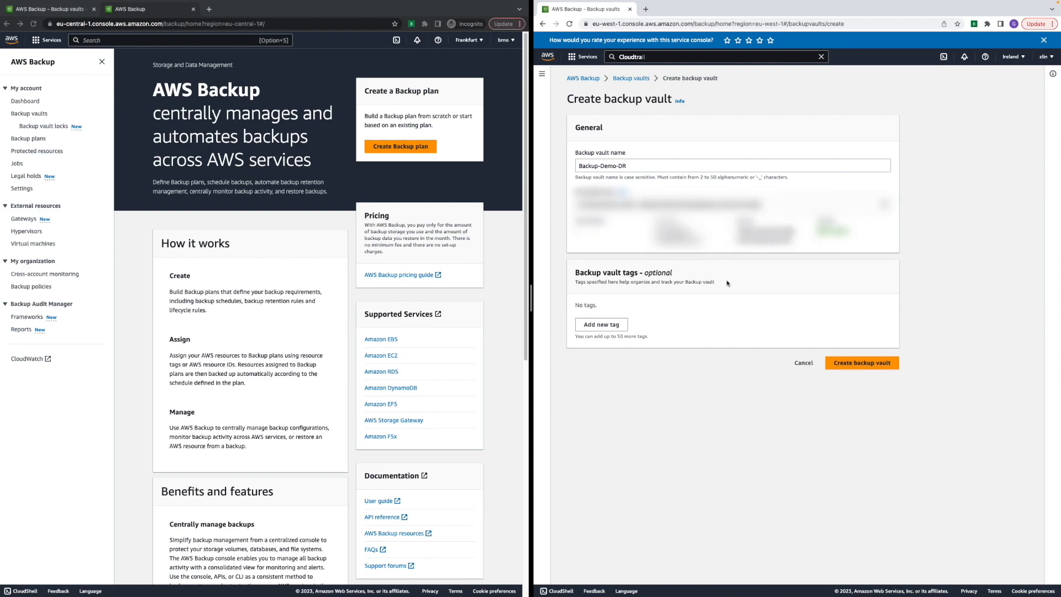
{"action": "left_click", "coordinate": [867, 363]}
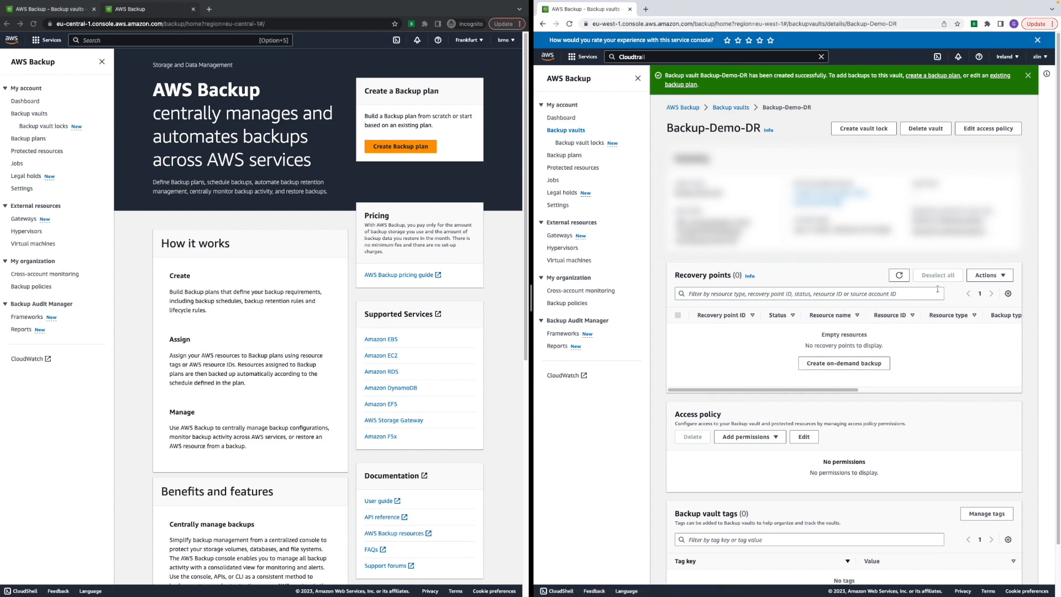
{"action": "scroll", "coordinate": [862, 359], "scroll_direction": "down", "scroll_amount": 1}
{"action": "left_click", "coordinate": [782, 406]}
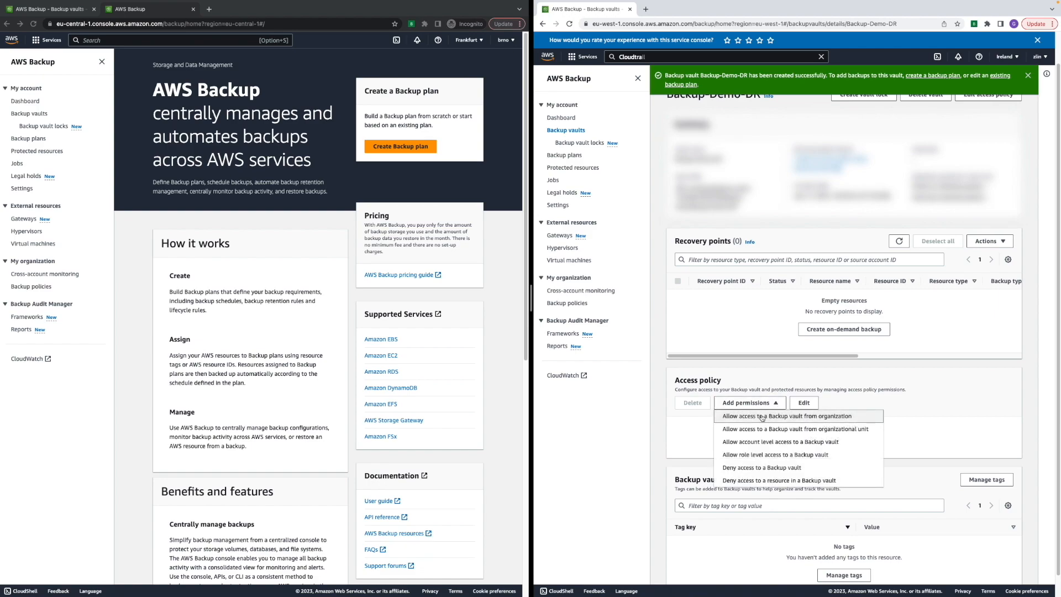
{"action": "left_click", "coordinate": [829, 419]}
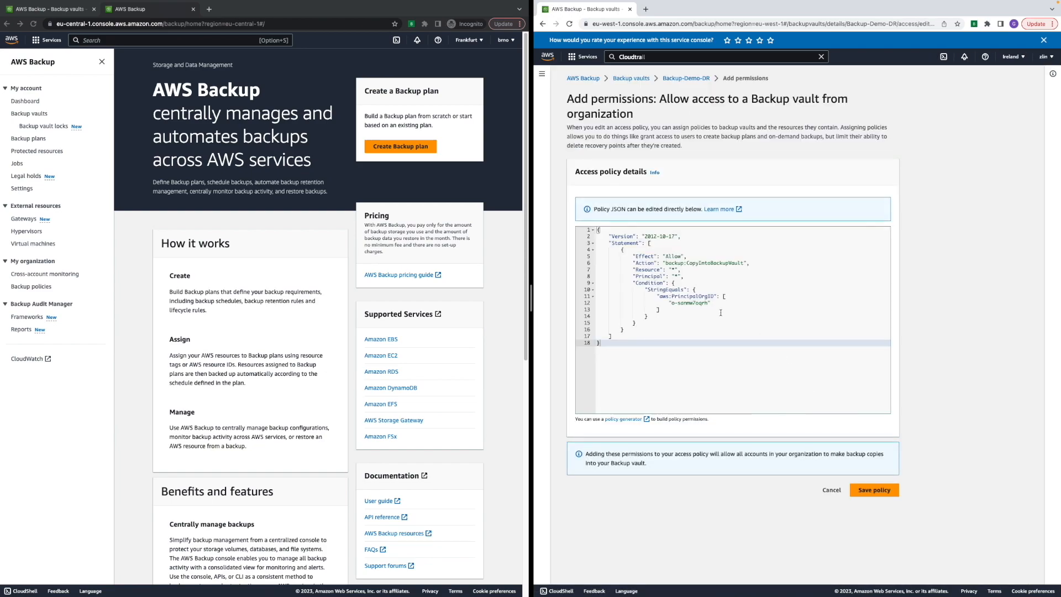
{"action": "left_click", "coordinate": [869, 491]}
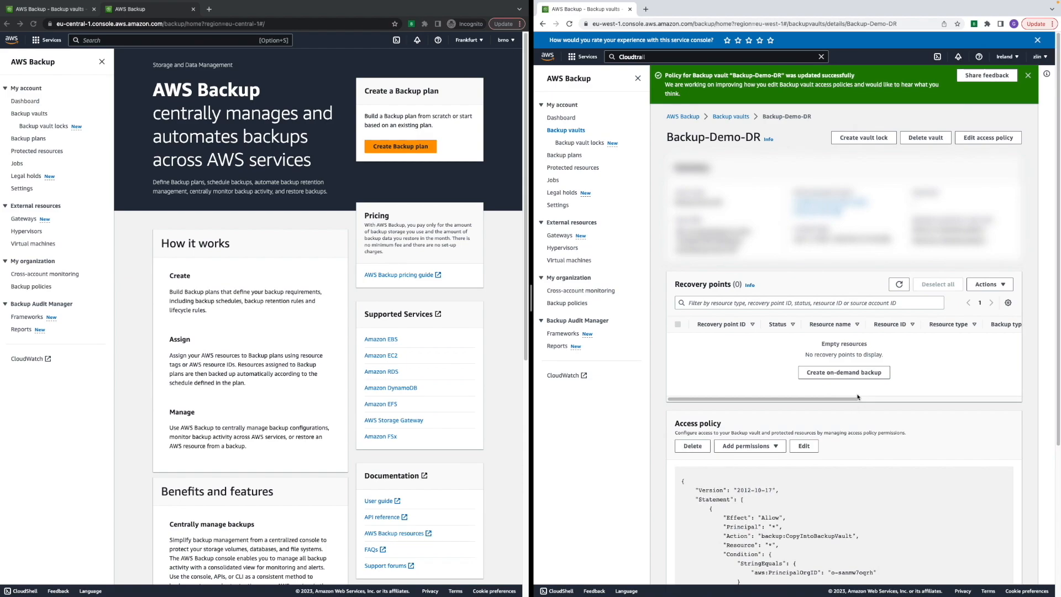
{"action": "scroll", "coordinate": [840, 449], "scroll_direction": "down", "scroll_amount": 4}
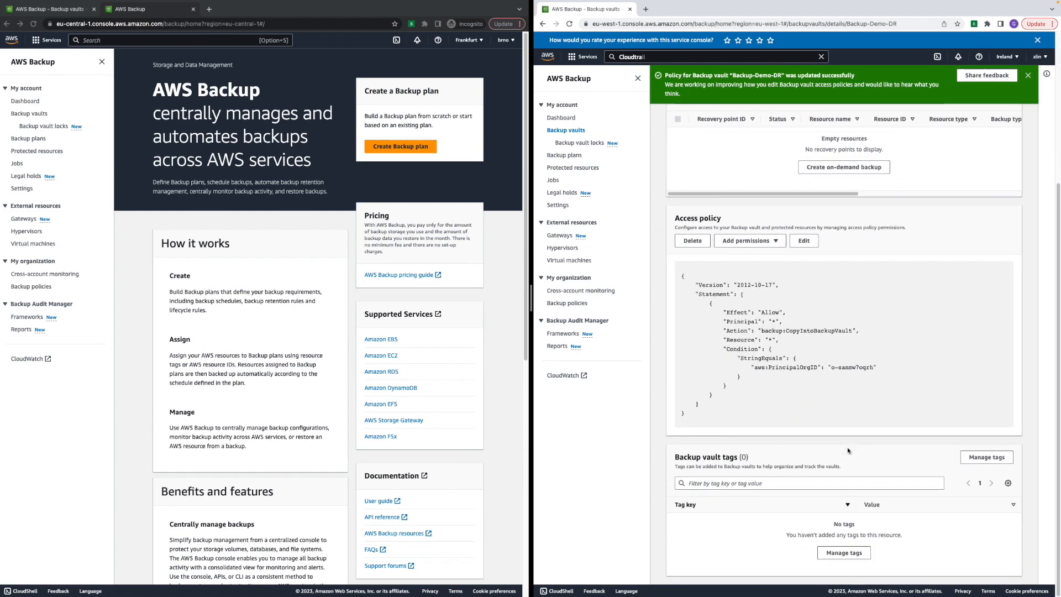
{"action": "scroll", "coordinate": [830, 390], "scroll_direction": "up", "scroll_amount": 4}
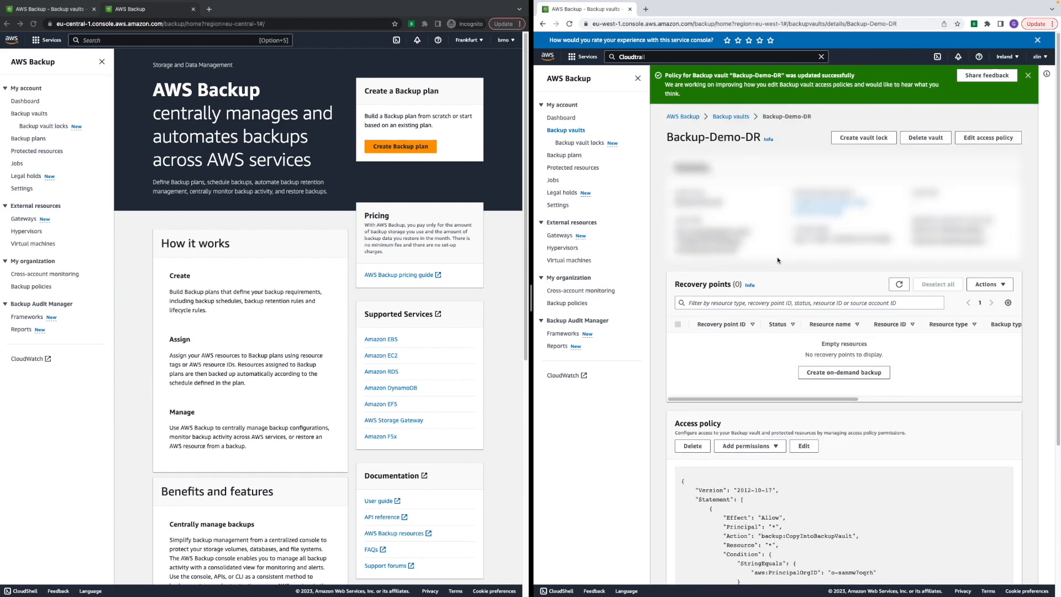
{"action": "scroll", "coordinate": [770, 253], "scroll_direction": "down", "scroll_amount": 4}
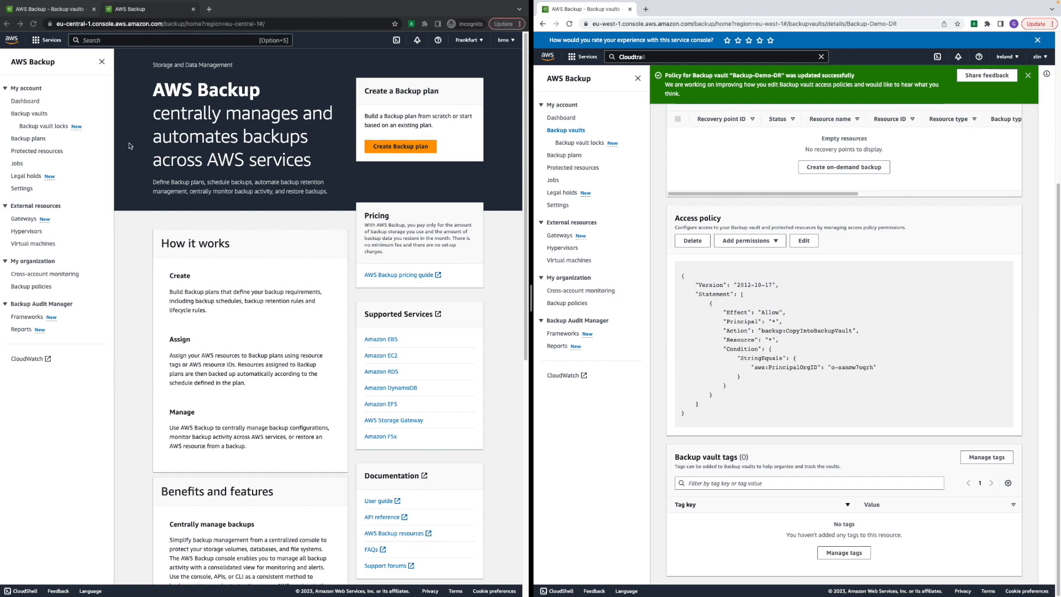
Open the backup vaults list of AWS Backup in the Frankfurt region's console
{"action": "left_click", "coordinate": [32, 114]}
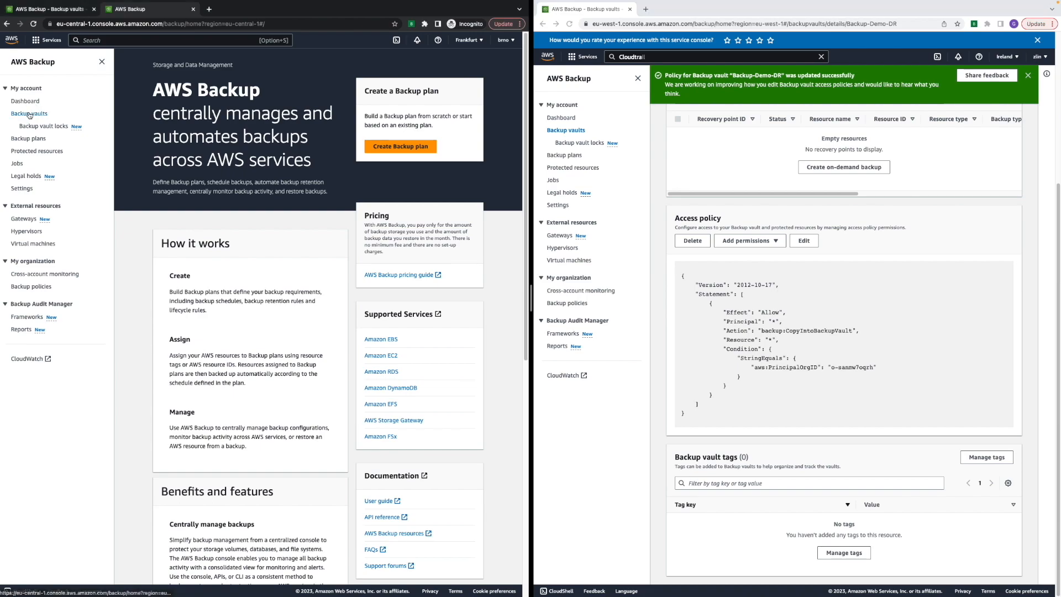
{"action": "left_click", "coordinate": [131, 41]}
{"action": "type", "text": "AWS Bacj"}
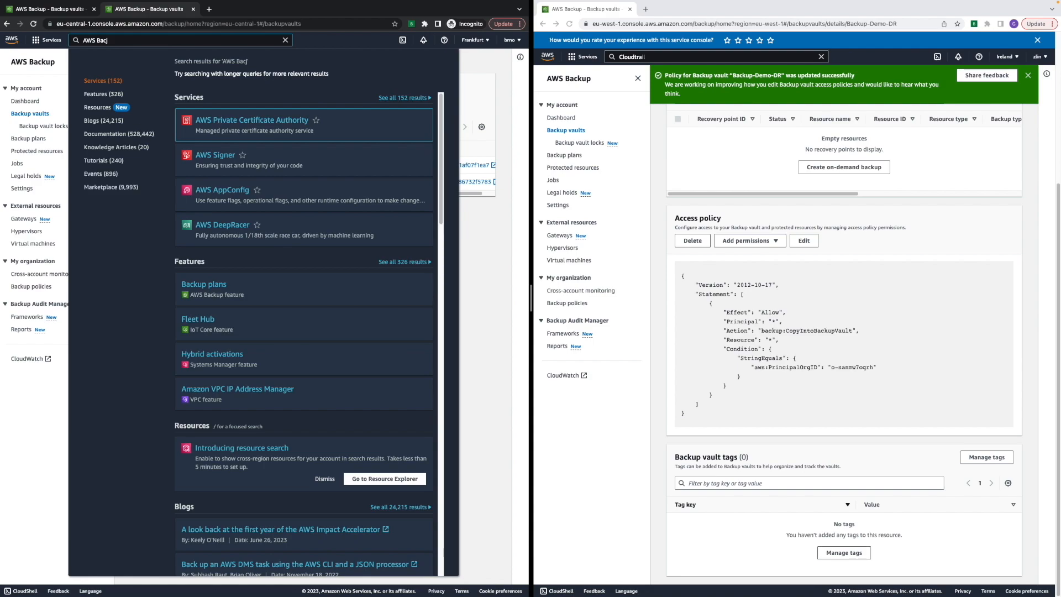
{"action": "key", "text": "BackSpace"}
{"action": "type", "text": "kup"}
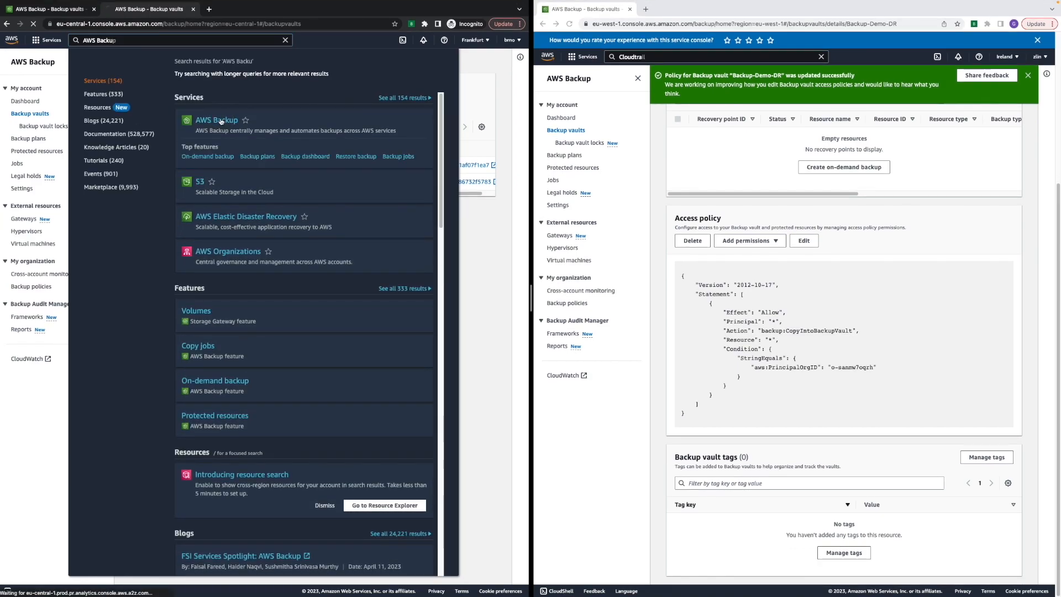
{"action": "left_click", "coordinate": [221, 122]}
{"action": "left_click", "coordinate": [43, 114]}
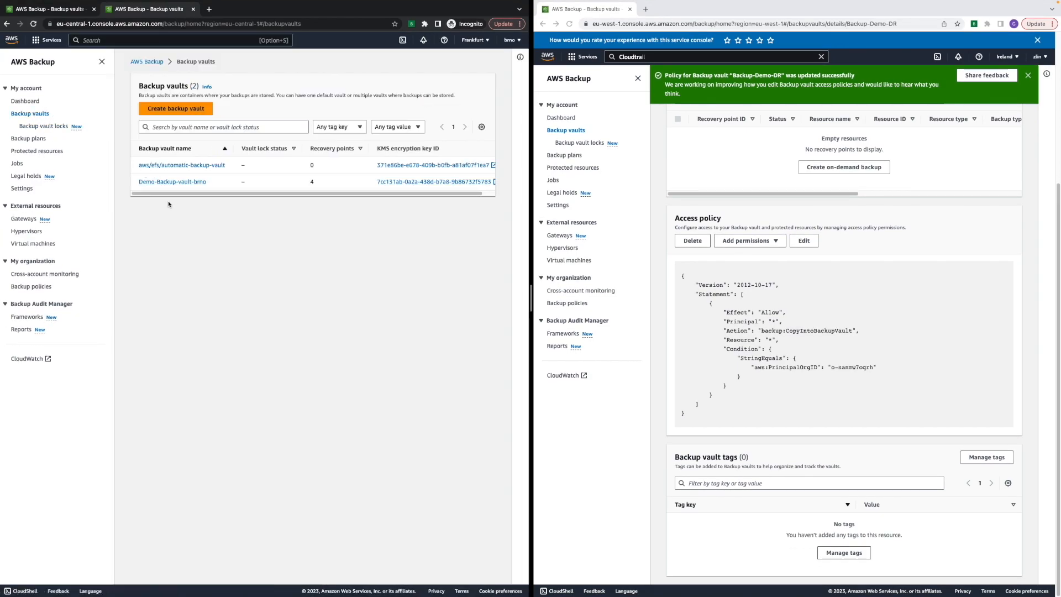
Create a backup vault named Backup-Demo-Soruce in Frankfurt, encrypted with the first non-default KMS key
{"action": "left_click", "coordinate": [170, 109]}
{"action": "left_click", "coordinate": [152, 149]}
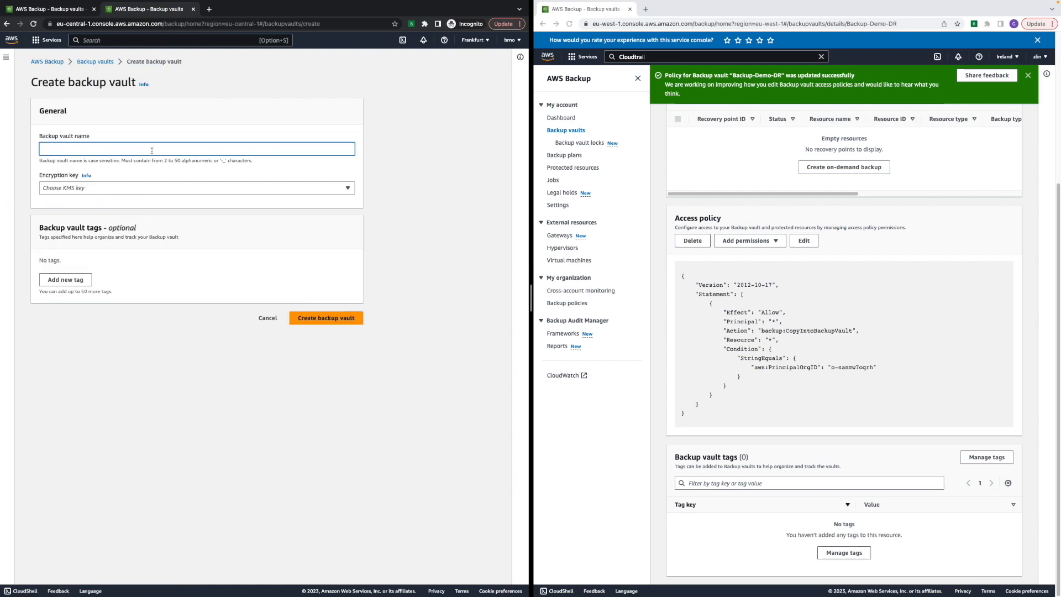
{"action": "scroll", "coordinate": [791, 219], "scroll_direction": "up", "scroll_amount": 5}
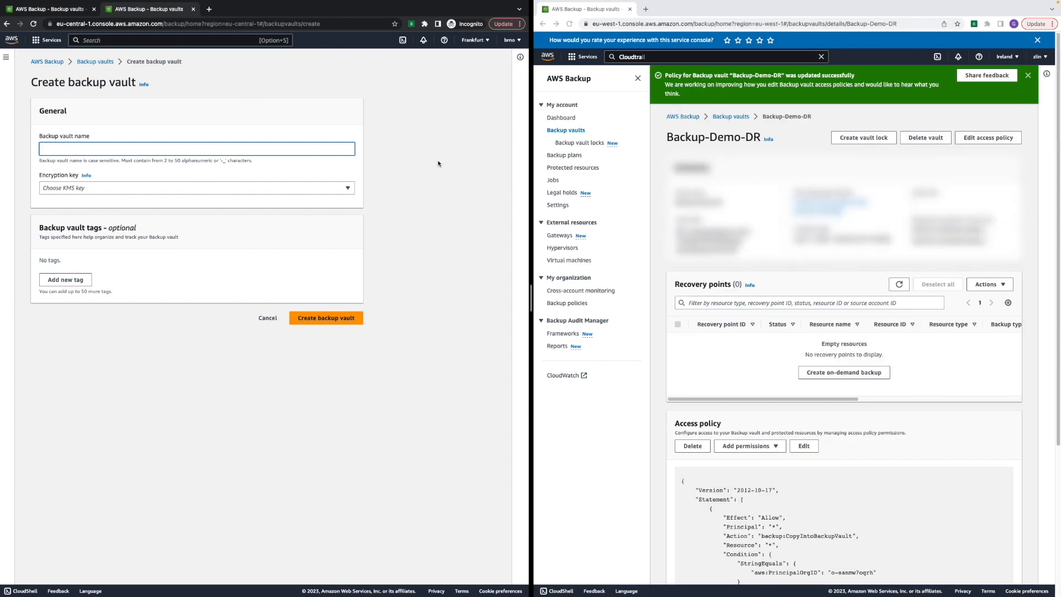
{"action": "type", "text": "Backup-Demo-Soruce"}
{"action": "left_click", "coordinate": [249, 188]}
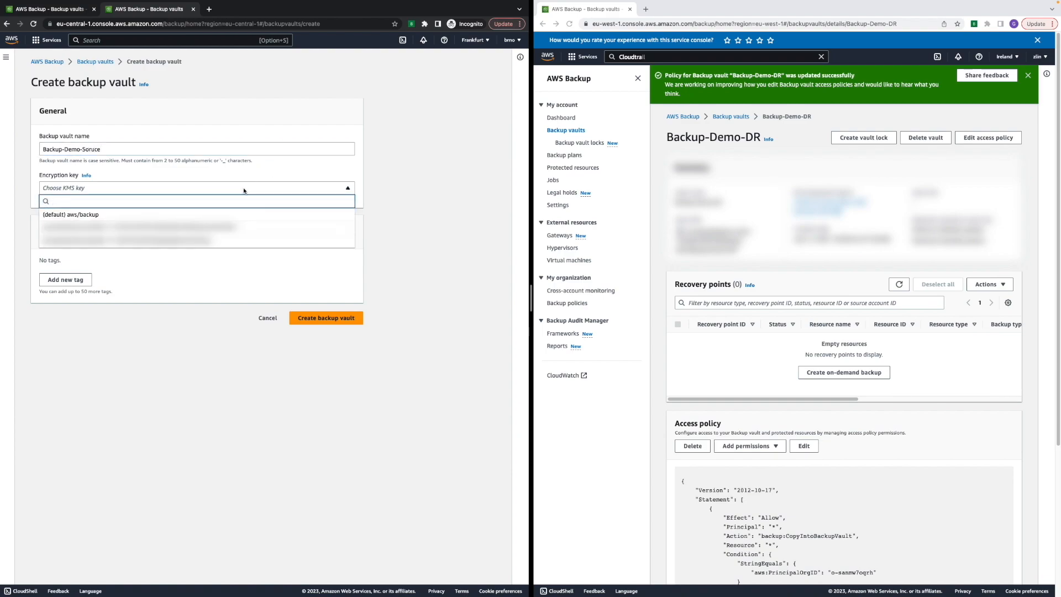
{"action": "left_click", "coordinate": [231, 228]}
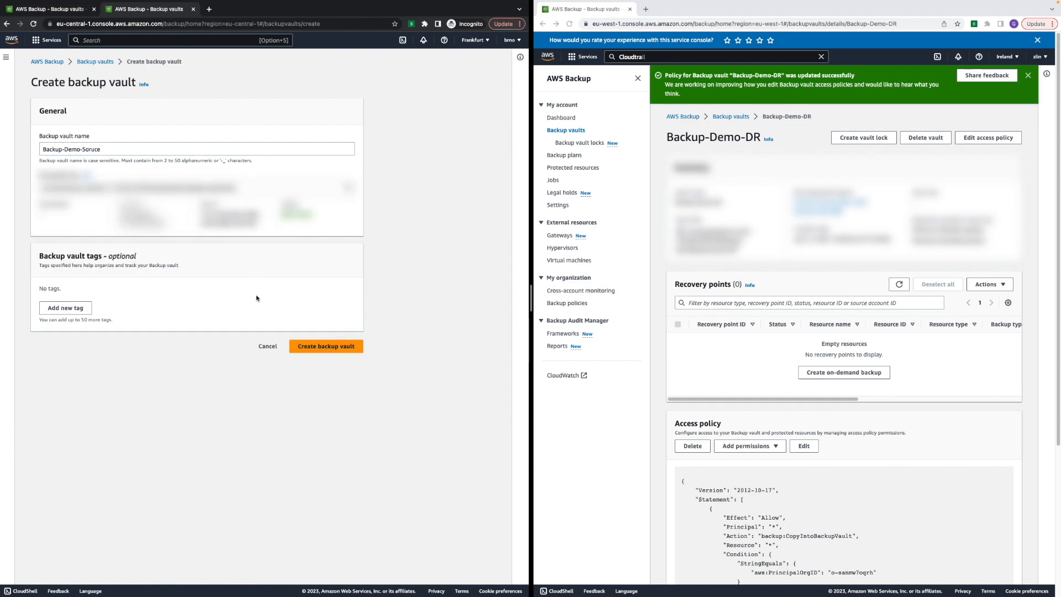
{"action": "left_click", "coordinate": [308, 348]}
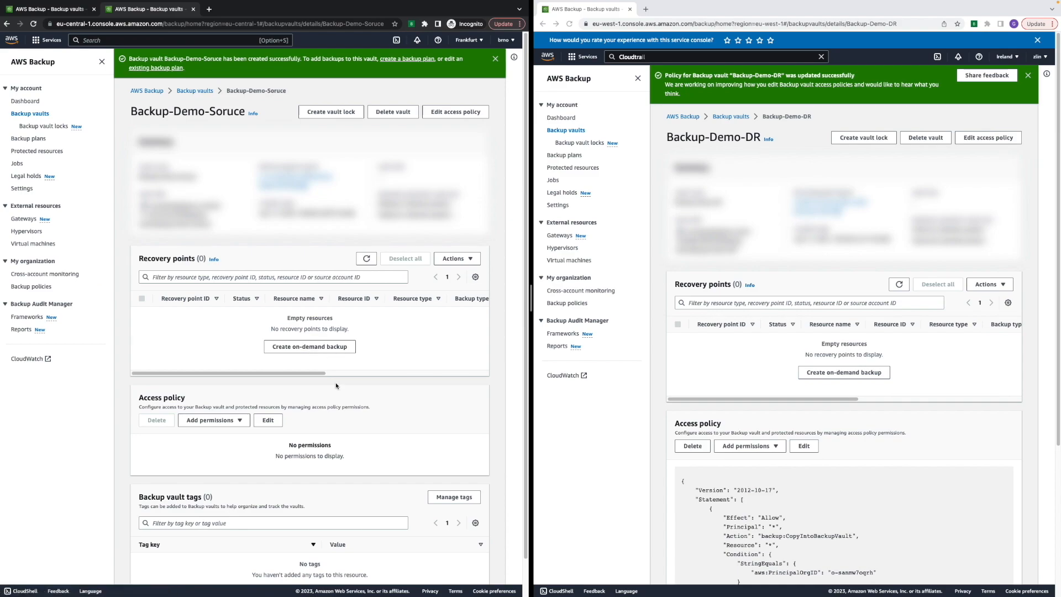
Add and save an access policy on Backup-Demo-Soruce that allows access to the vault from the organization
{"action": "left_click", "coordinate": [235, 421]}
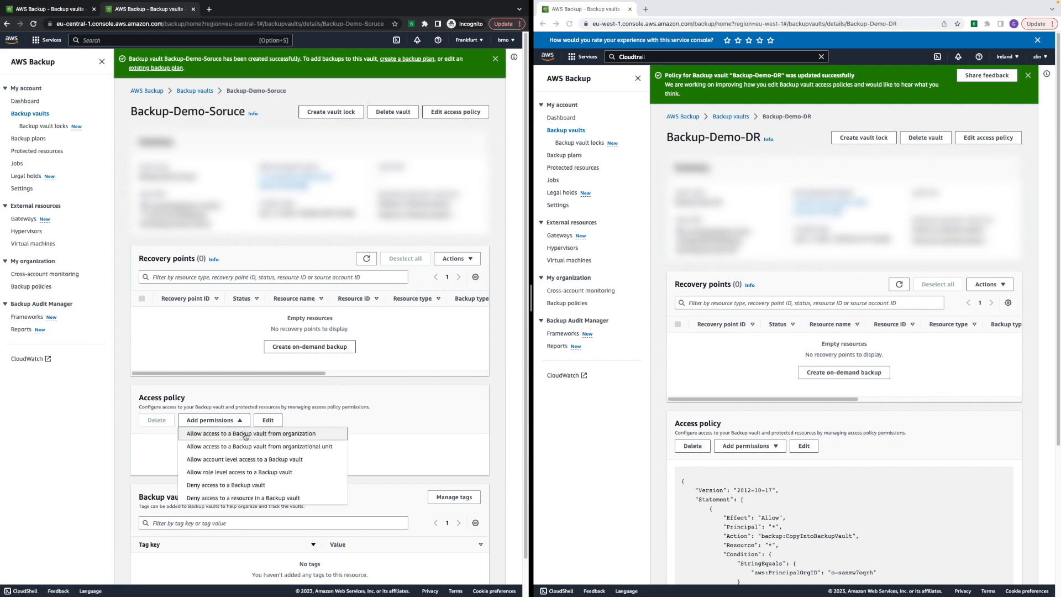
{"action": "left_click", "coordinate": [245, 434]}
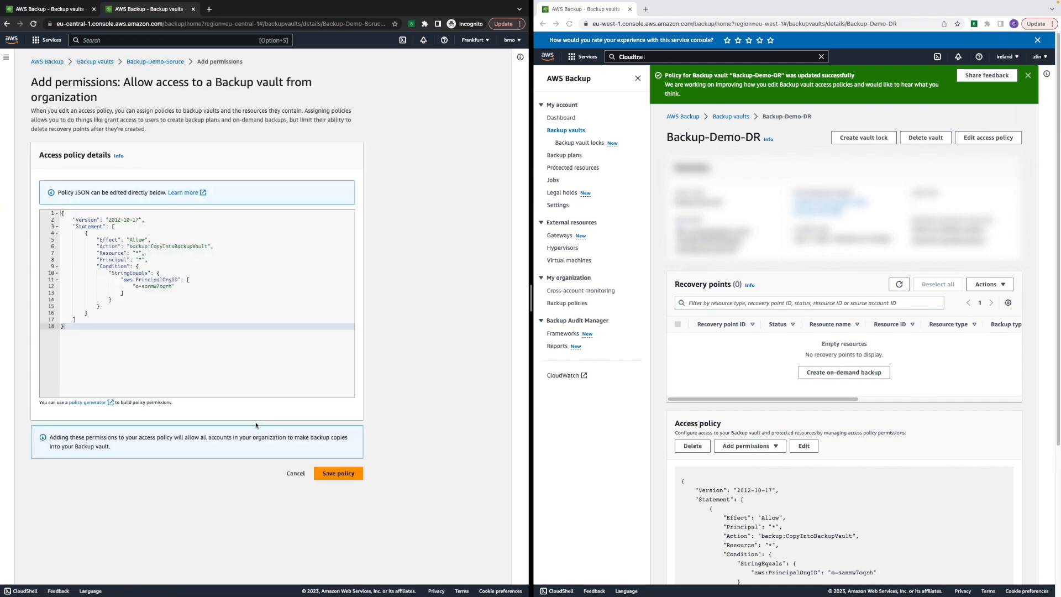
{"action": "left_click", "coordinate": [332, 474]}
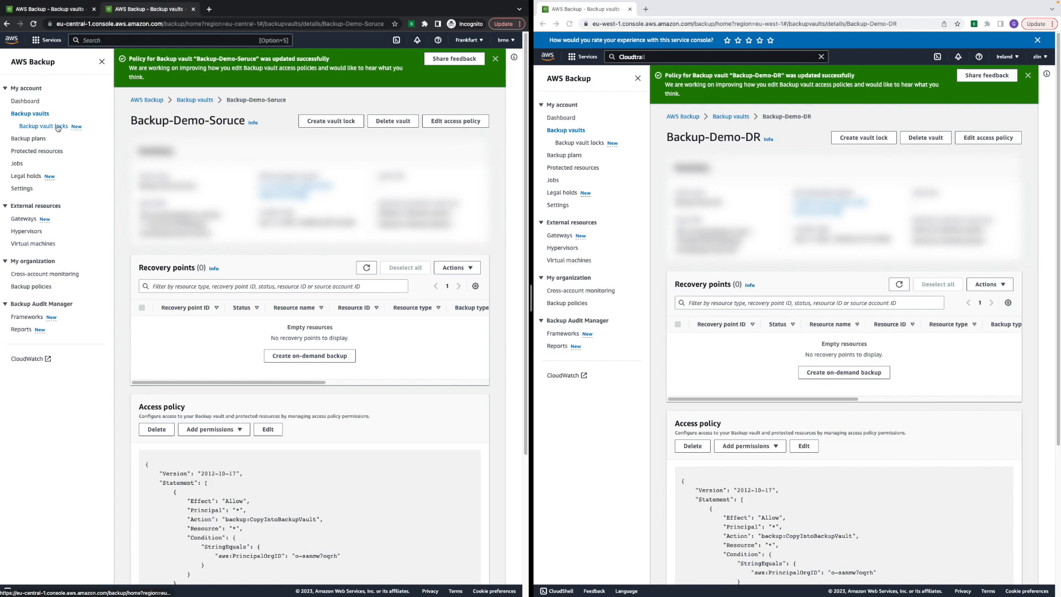
Dismiss the dashboard notices and start a new backup plan built from scratch, named Backup-demo
{"action": "left_click", "coordinate": [33, 101]}
{"action": "left_click", "coordinate": [498, 98]}
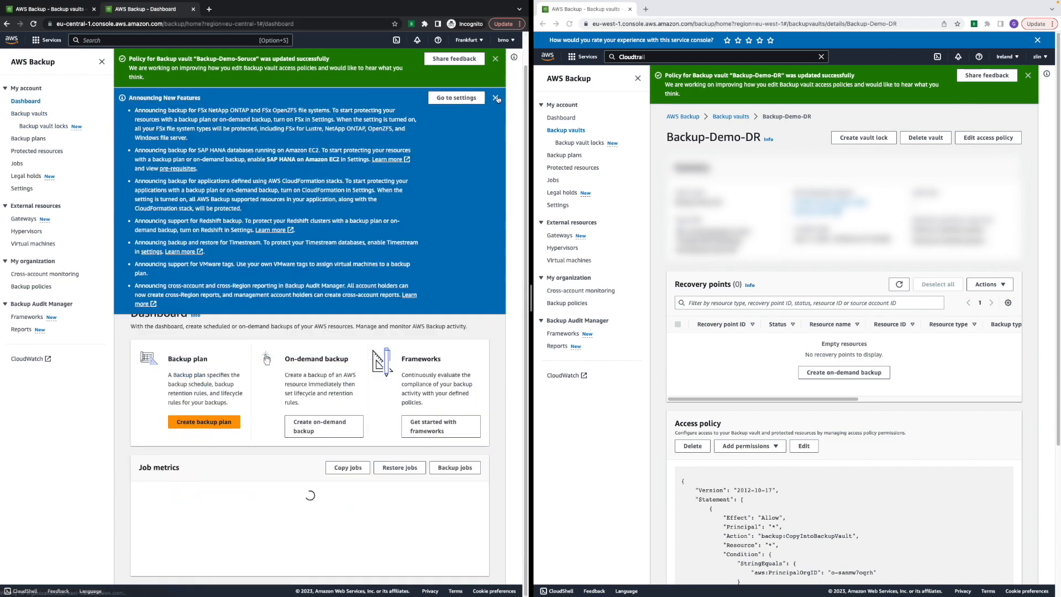
{"action": "left_click", "coordinate": [495, 58]}
{"action": "left_click", "coordinate": [495, 58]}
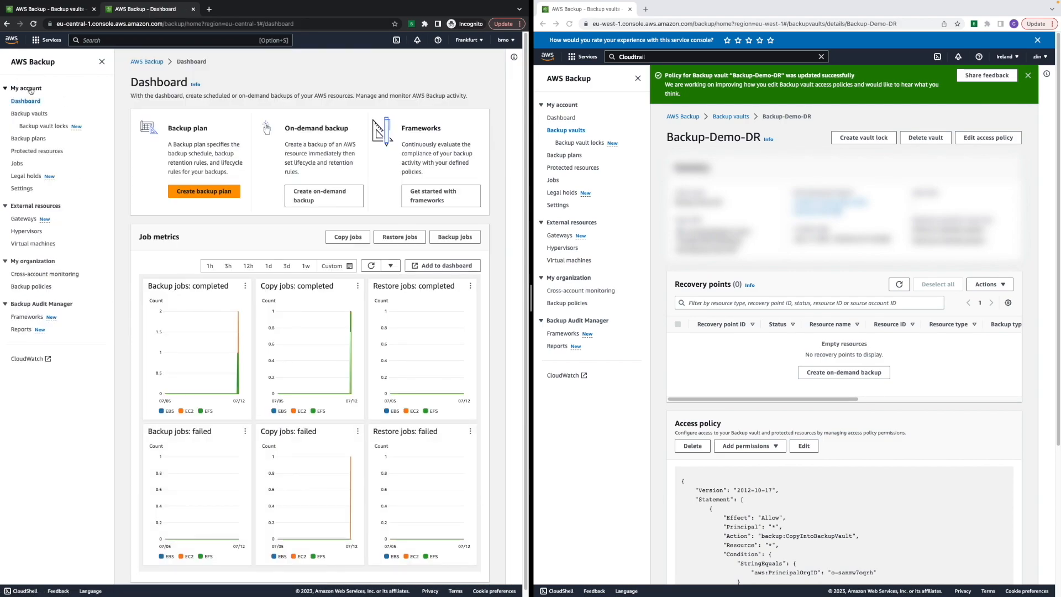
{"action": "left_click", "coordinate": [204, 191]}
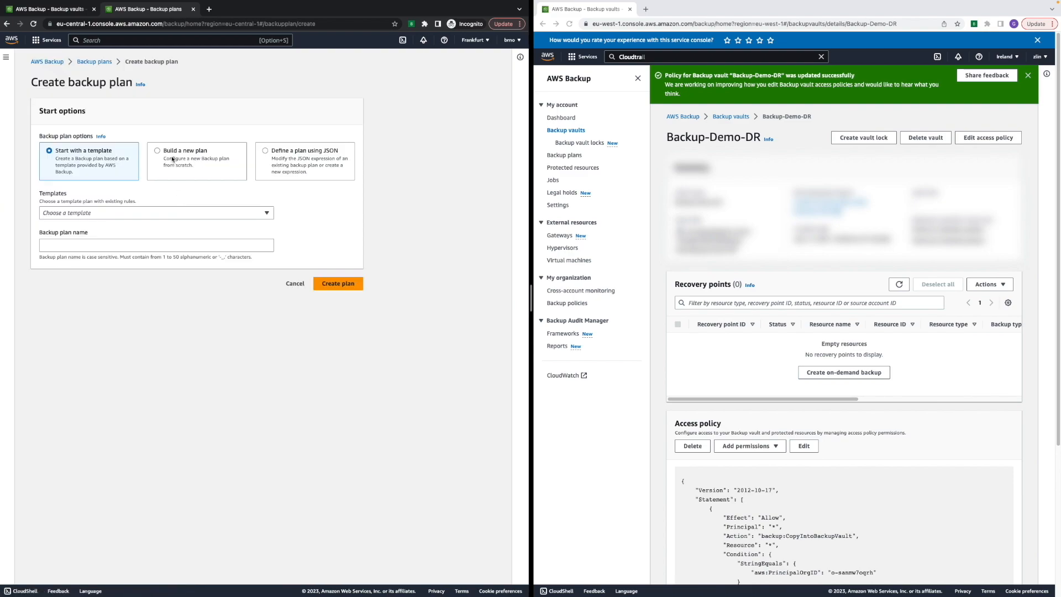
{"action": "left_click", "coordinate": [159, 151]}
{"action": "left_click", "coordinate": [164, 209]}
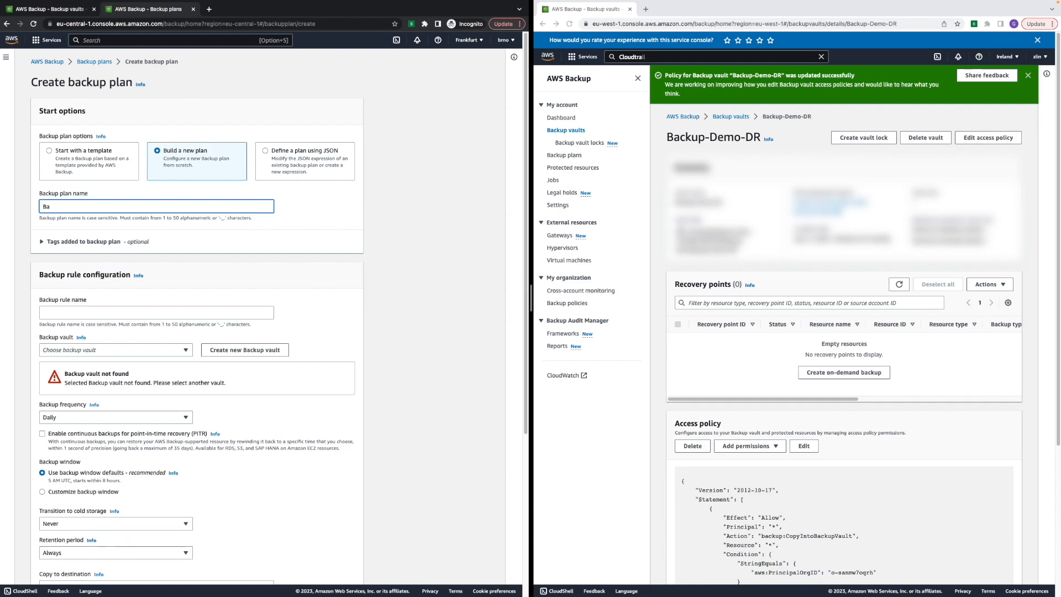
{"action": "type", "text": "Backup-demo"}
{"action": "left_click", "coordinate": [64, 242]}
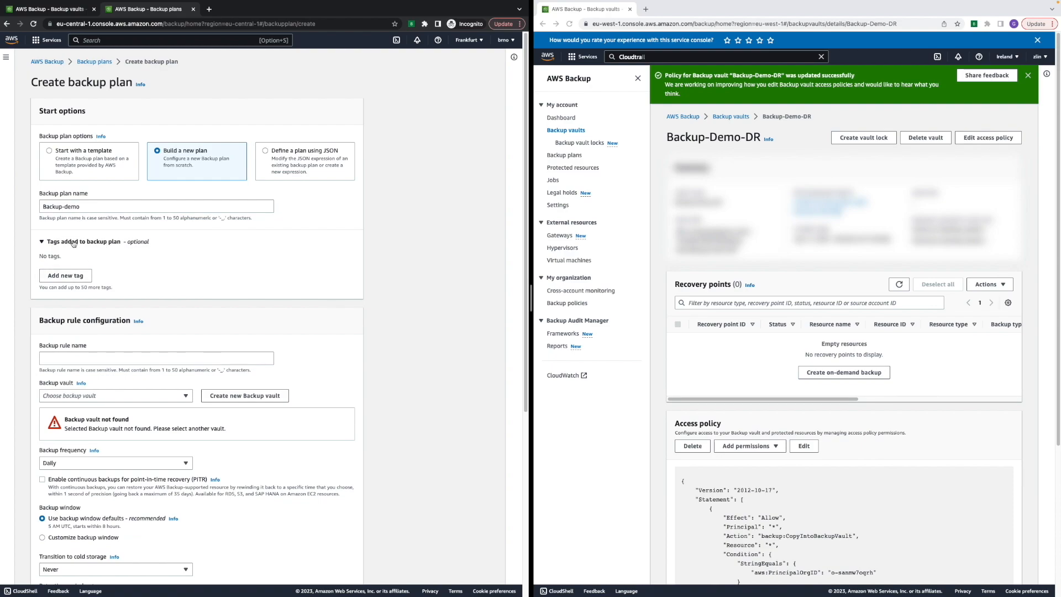
{"action": "left_click", "coordinate": [65, 275]}
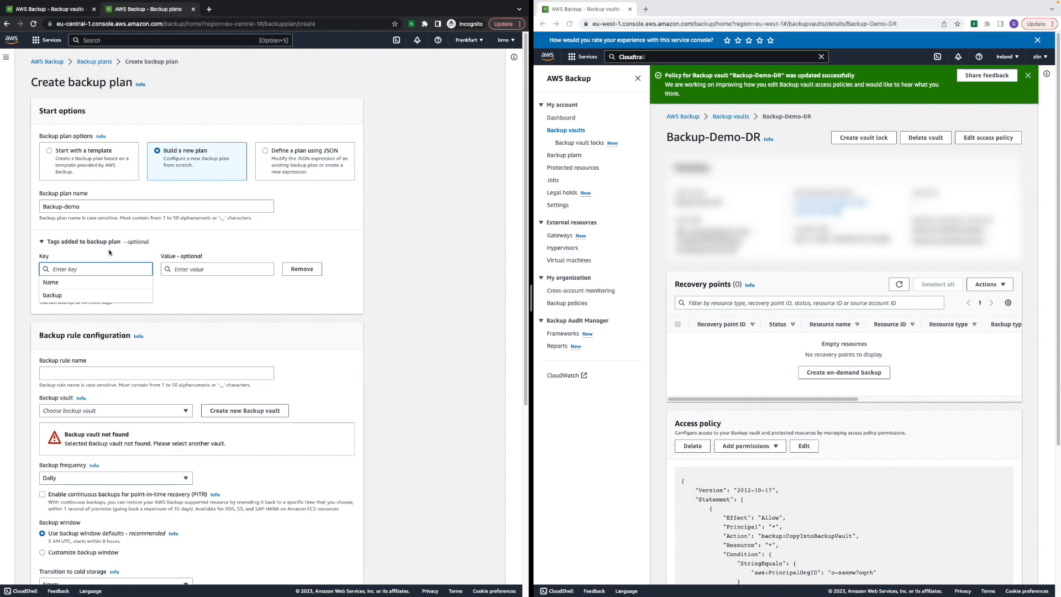
{"action": "left_click", "coordinate": [91, 242]}
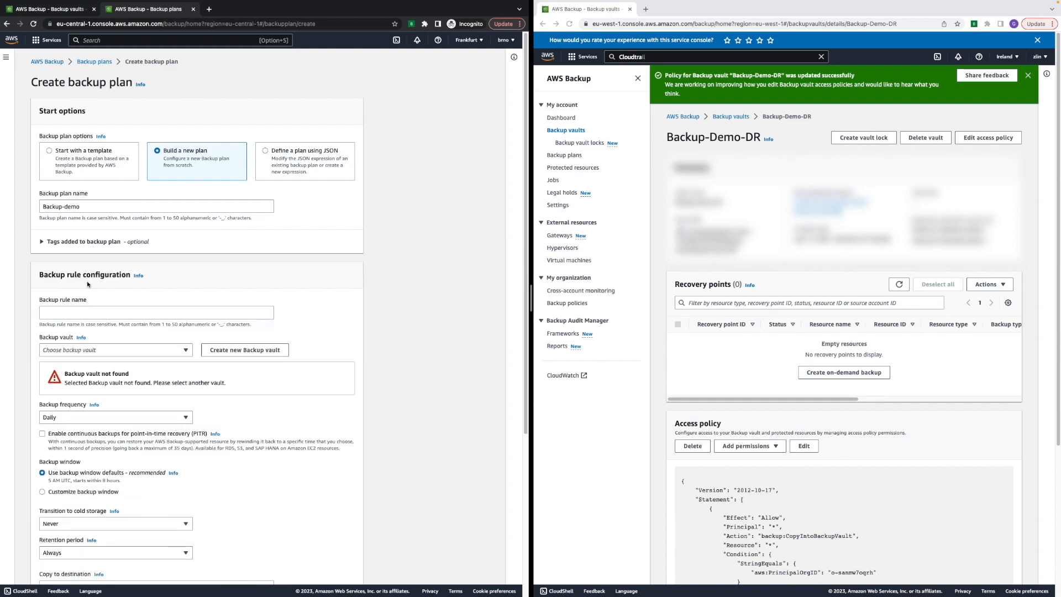
Name the backup rule Backup-demo-rule and extend the plan name to Backup-demo-plan
{"action": "left_click", "coordinate": [89, 312]}
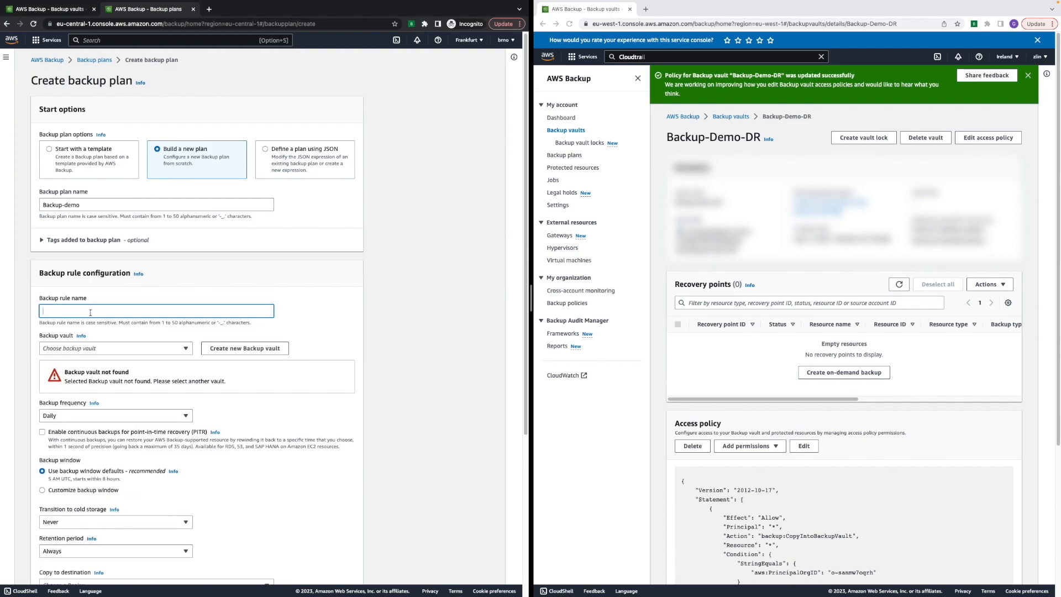
{"action": "type", "text": "Backup-demo-rule"}
{"action": "left_click", "coordinate": [105, 204]}
{"action": "type", "text": "-plan"}
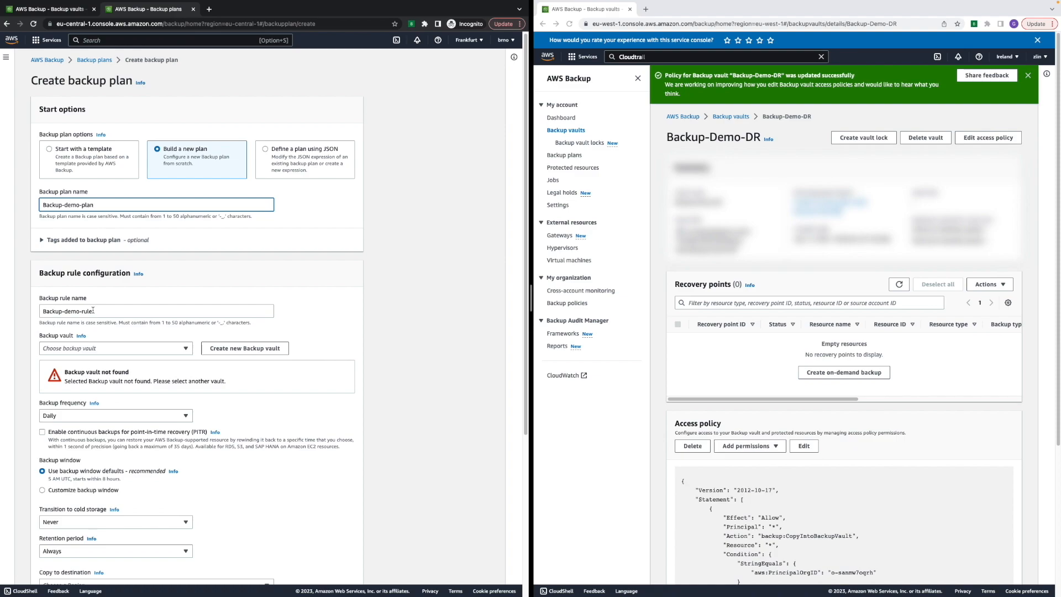
Set the rule's backup vault to Backup-Demo-Soruce and its backup frequency to Daily
{"action": "left_click", "coordinate": [131, 349]}
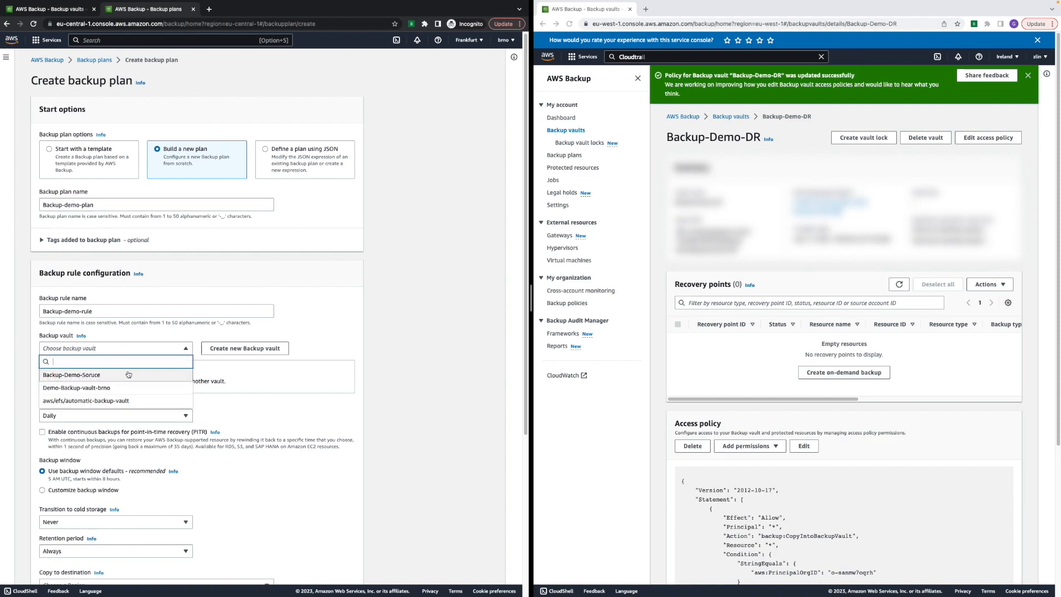
{"action": "left_click", "coordinate": [128, 374]}
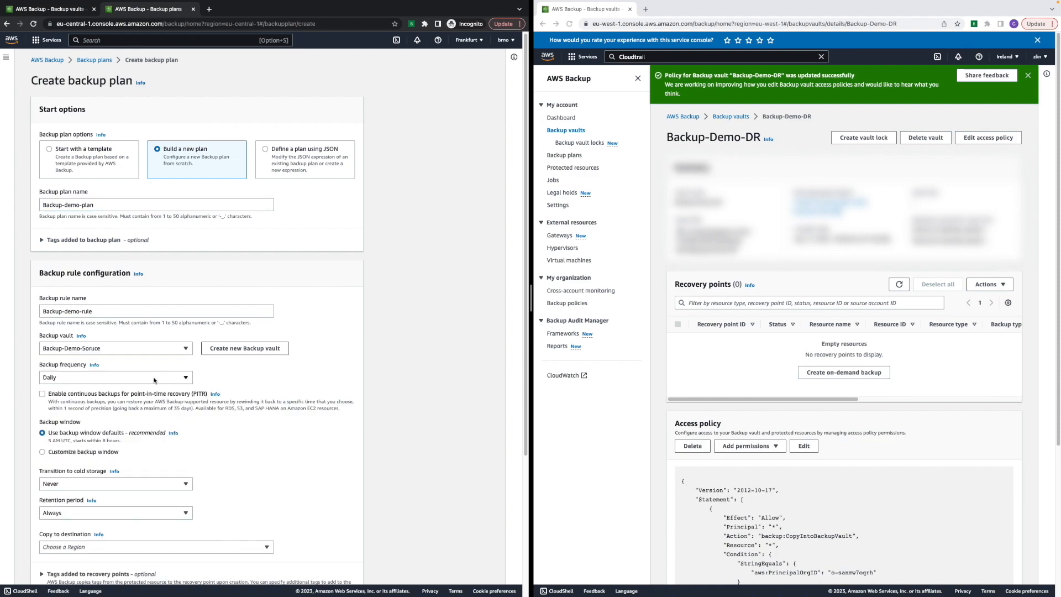
{"action": "left_click", "coordinate": [155, 378]}
{"action": "left_click", "coordinate": [88, 417]}
{"action": "scroll", "coordinate": [131, 362], "scroll_direction": "down", "scroll_amount": 3}
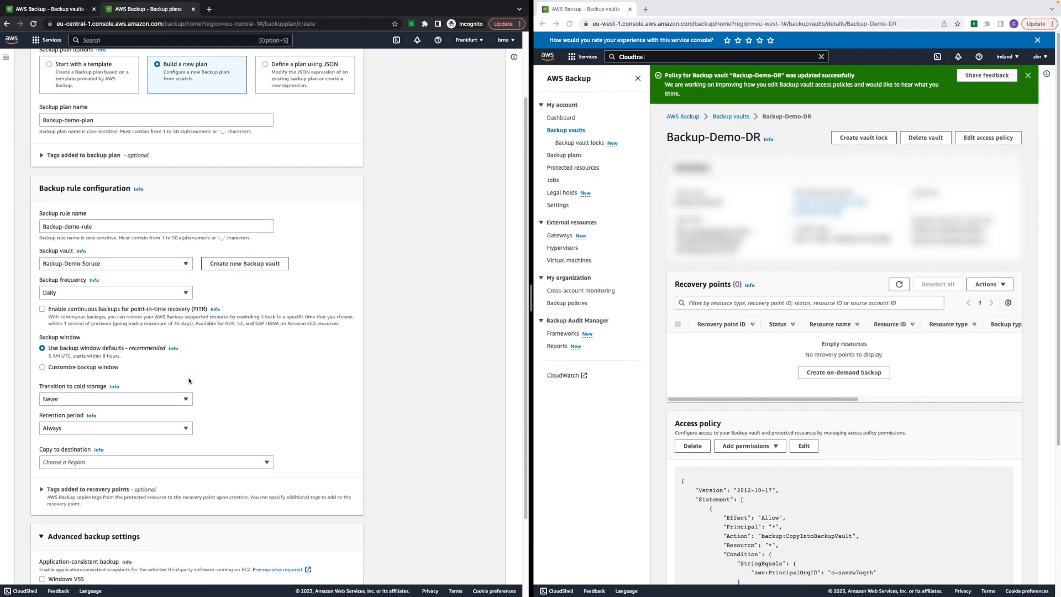
Customize the rule's backup window so that backups start within 4 hours
{"action": "left_click", "coordinate": [128, 351]}
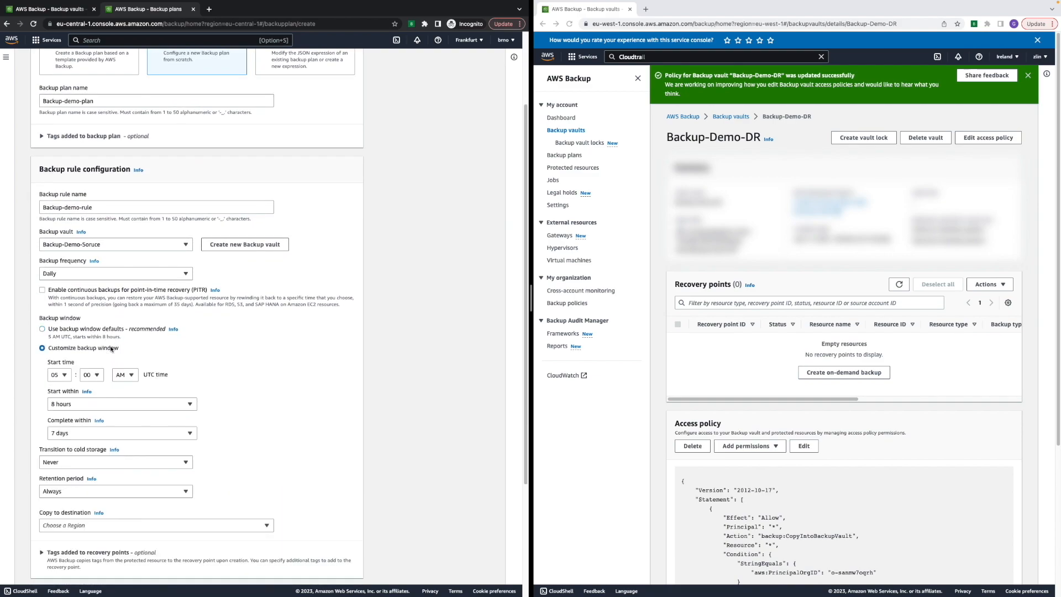
{"action": "scroll", "coordinate": [135, 373], "scroll_direction": "down", "scroll_amount": 1}
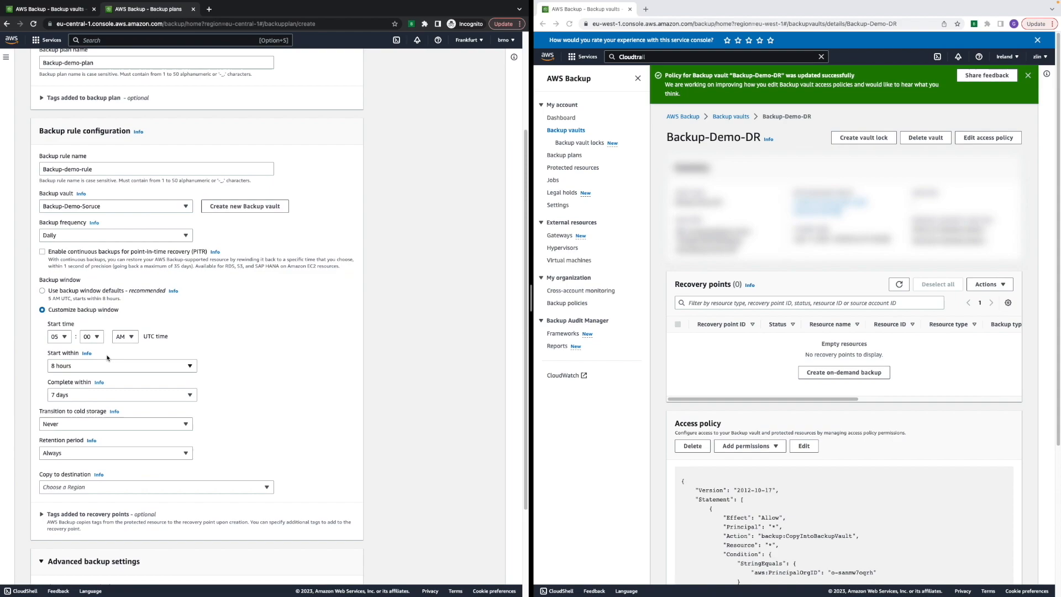
{"action": "double_click", "coordinate": [150, 336]}
{"action": "left_click", "coordinate": [121, 371]}
{"action": "left_click", "coordinate": [103, 150]}
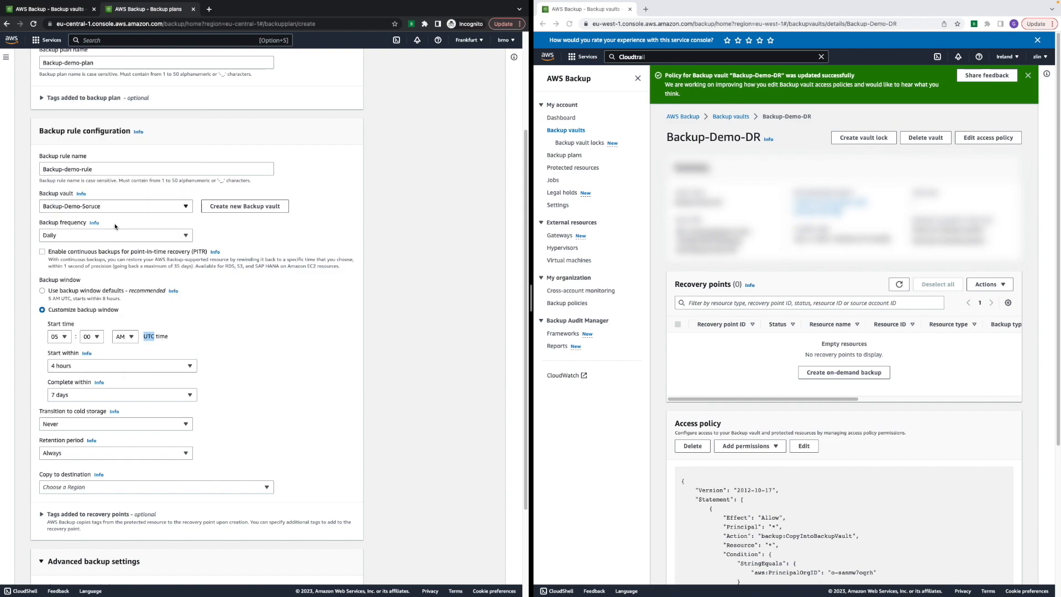
Set the customized backup window to complete within 8 hours
{"action": "left_click", "coordinate": [142, 394]}
{"action": "left_click", "coordinate": [96, 136]}
{"action": "scroll", "coordinate": [236, 367], "scroll_direction": "down", "scroll_amount": 1}
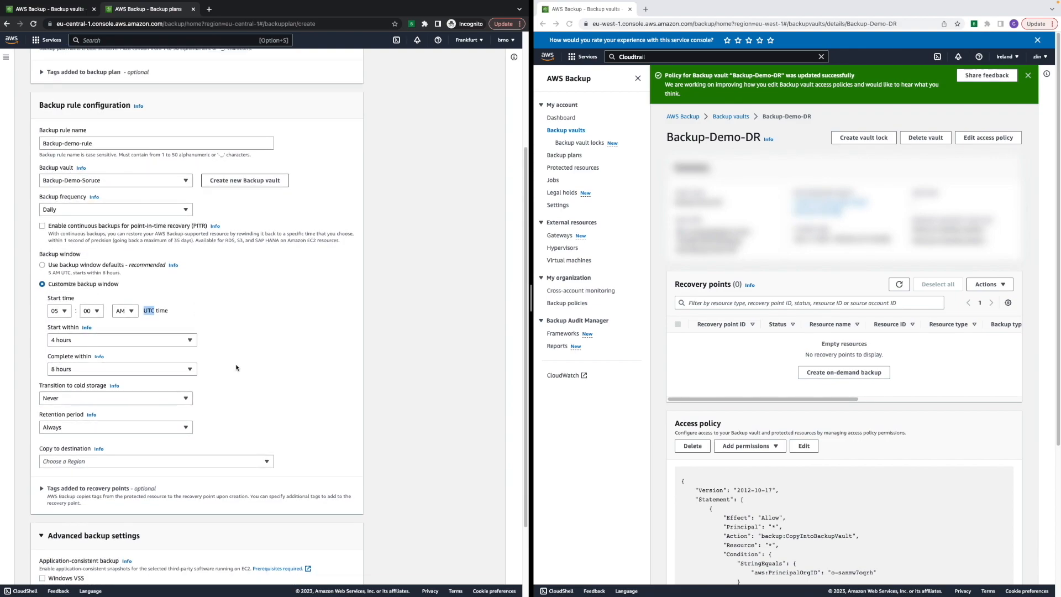
{"action": "scroll", "coordinate": [236, 368], "scroll_direction": "down", "scroll_amount": 1}
{"action": "left_click", "coordinate": [166, 331]}
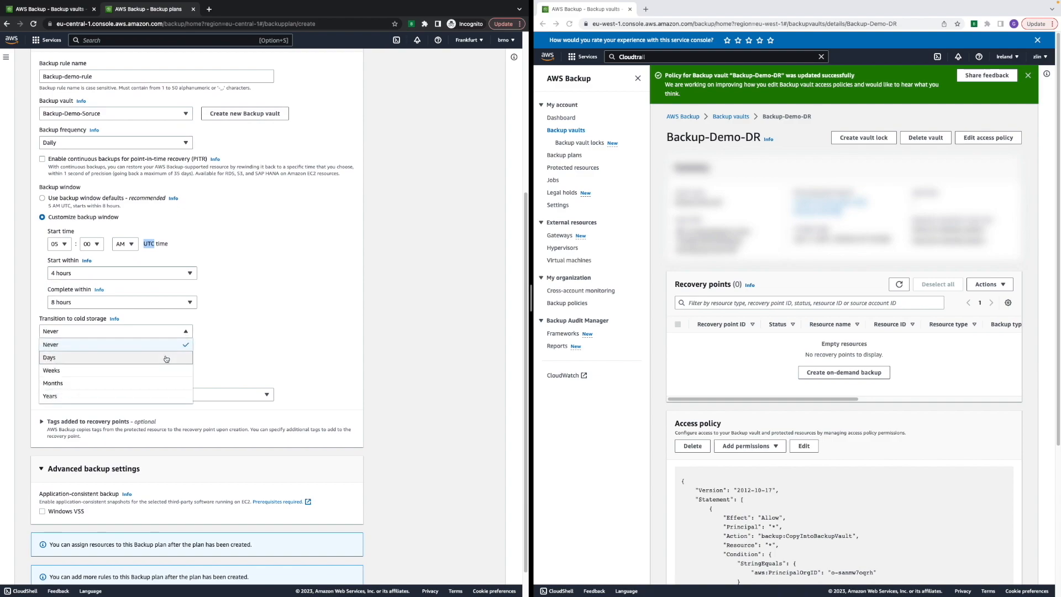
{"action": "left_click", "coordinate": [105, 368]}
{"action": "left_click", "coordinate": [142, 334]}
{"action": "left_click", "coordinate": [114, 358]}
{"action": "left_click", "coordinate": [211, 334]}
{"action": "type", "text": "7"}
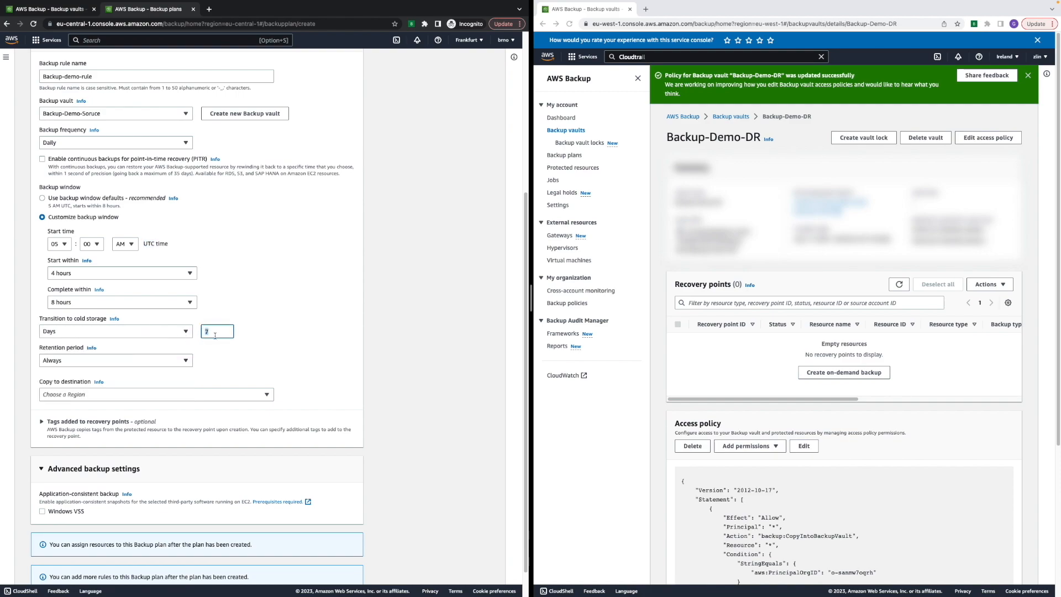
{"action": "left_click", "coordinate": [188, 331]}
{"action": "left_click", "coordinate": [56, 343]}
Set the backup rule's retention period to 1 day
{"action": "left_click", "coordinate": [134, 360]}
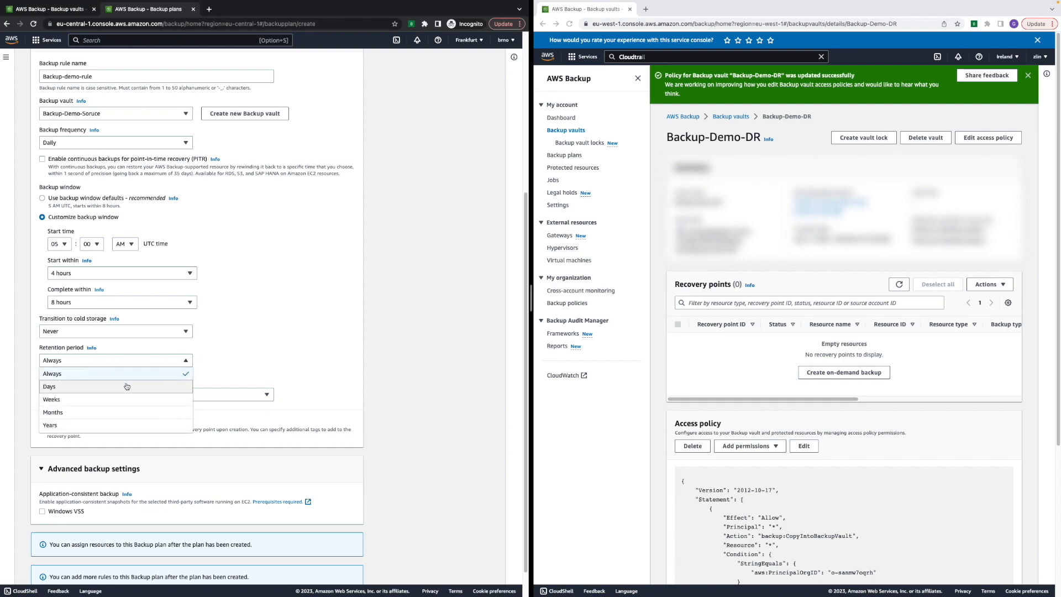
{"action": "left_click", "coordinate": [61, 382]}
{"action": "left_click", "coordinate": [214, 362]}
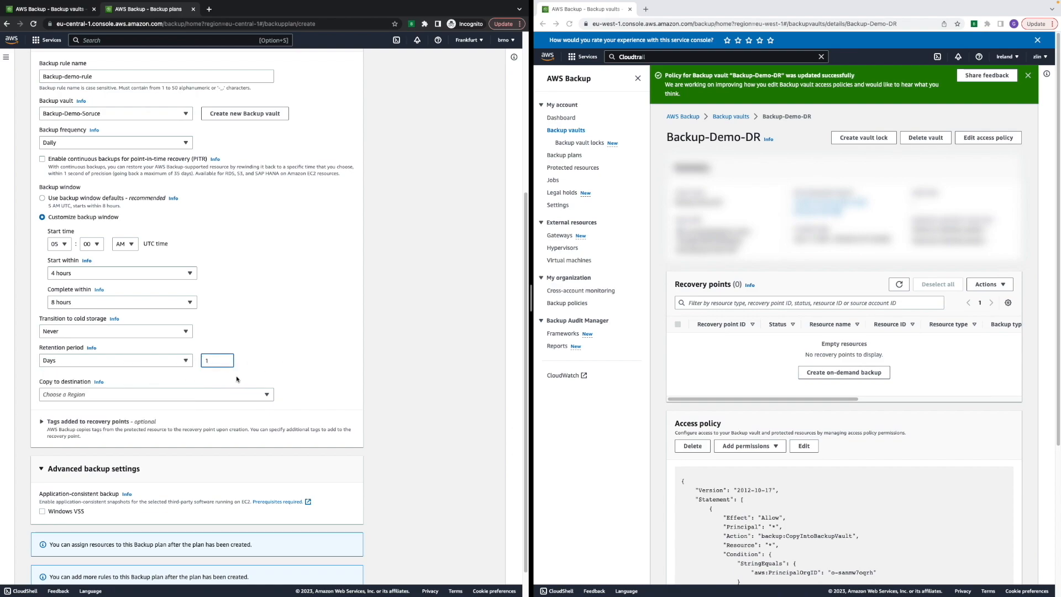
Choose Europe (Ireland) as the region that backups are copied to
{"action": "left_click", "coordinate": [206, 397]}
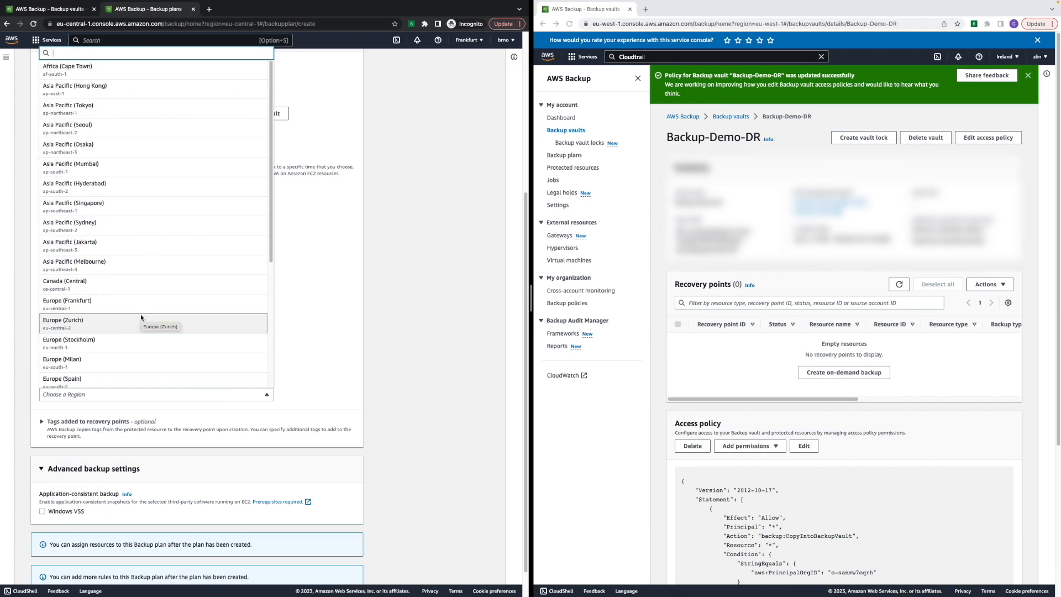
{"action": "scroll", "coordinate": [129, 359], "scroll_direction": "down", "scroll_amount": 1}
{"action": "left_click", "coordinate": [128, 360]}
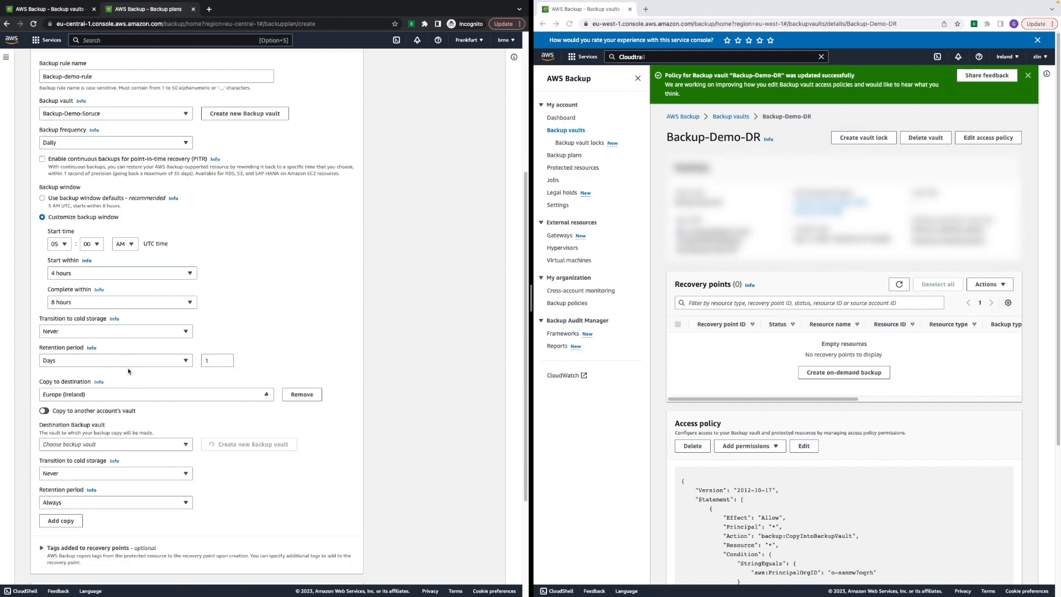
Check which destination backup vaults are offered for the Europe (Ireland) copy within the same account
{"action": "left_click", "coordinate": [49, 412]}
{"action": "left_click", "coordinate": [45, 412]}
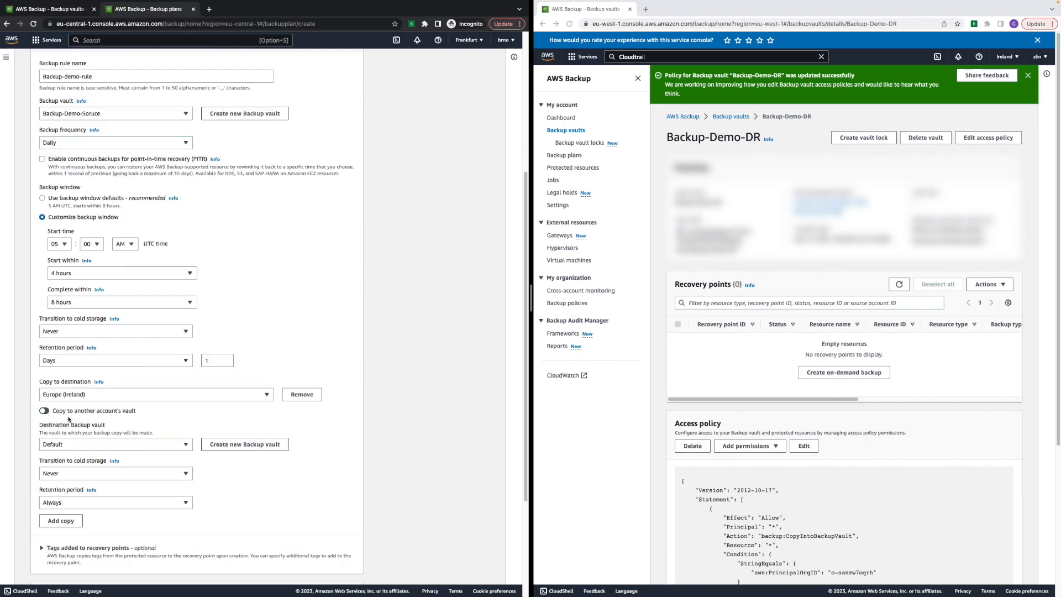
{"action": "left_click", "coordinate": [98, 445]}
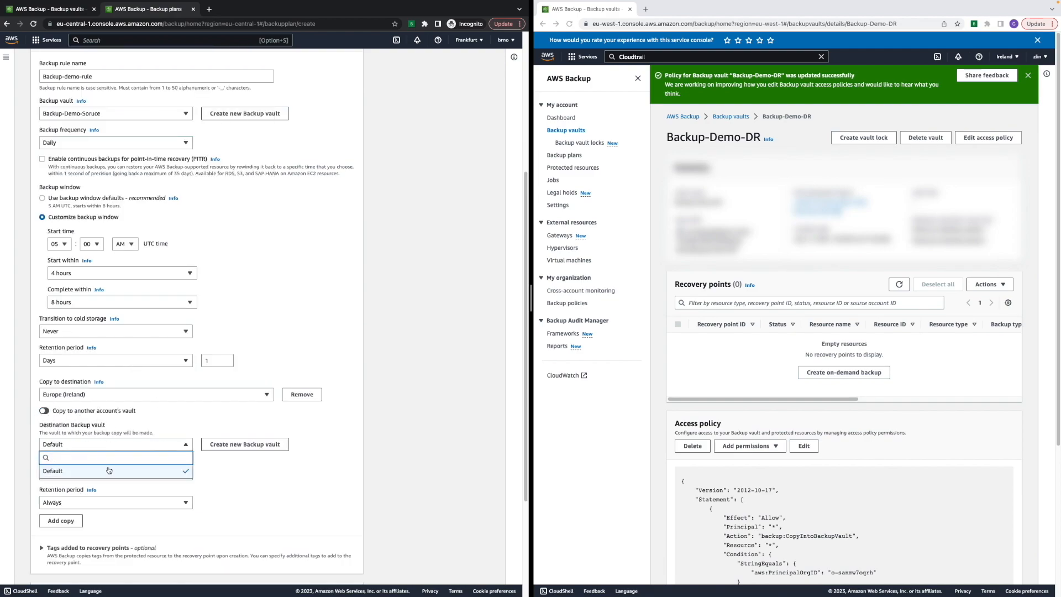
{"action": "left_click", "coordinate": [177, 423]}
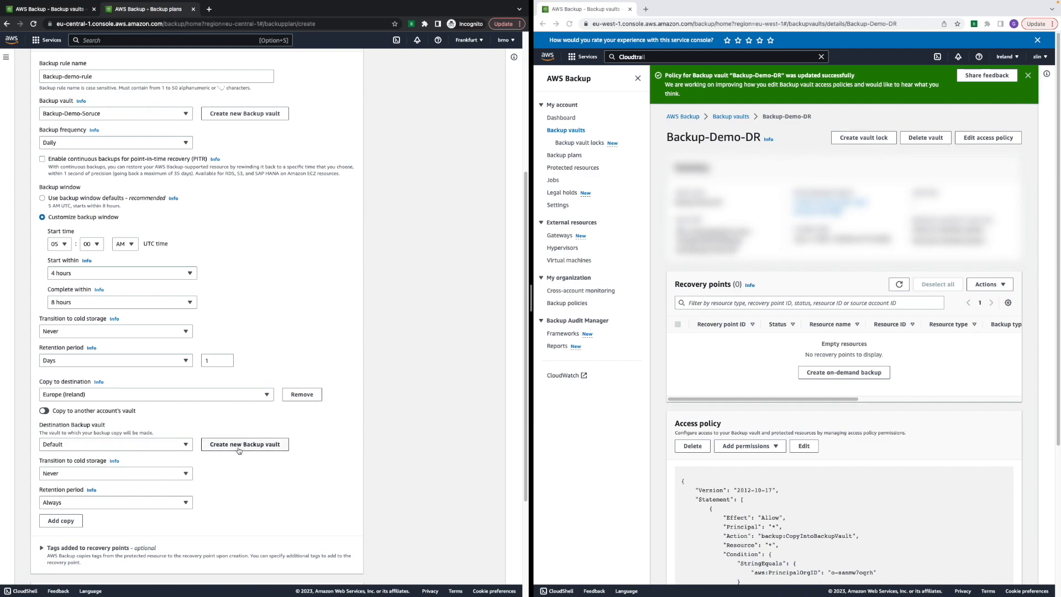
Enable copying to another account's vault using the ARN of the Backup-Demo-DR vault, and allow the requested Backup vault access
{"action": "left_click", "coordinate": [44, 411]}
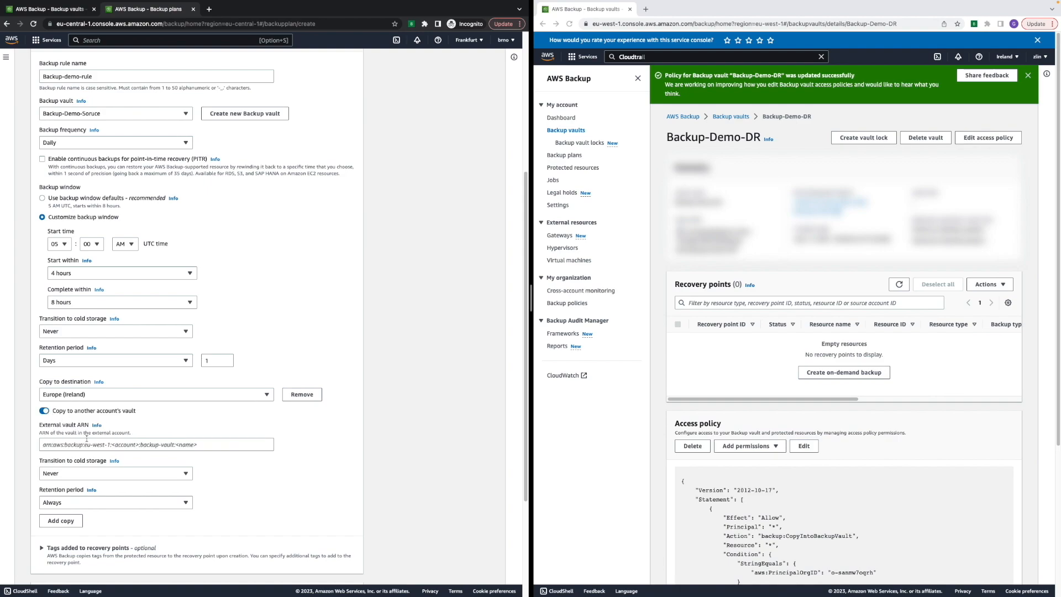
{"action": "left_click", "coordinate": [681, 231]}
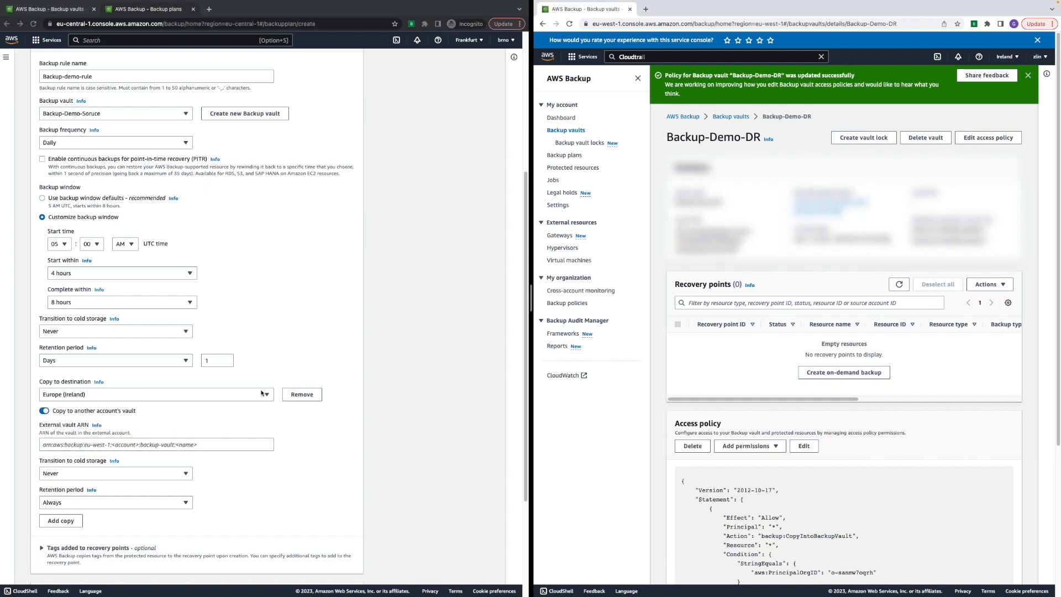
{"action": "left_click", "coordinate": [122, 445]}
{"action": "key", "text": "super+v"}
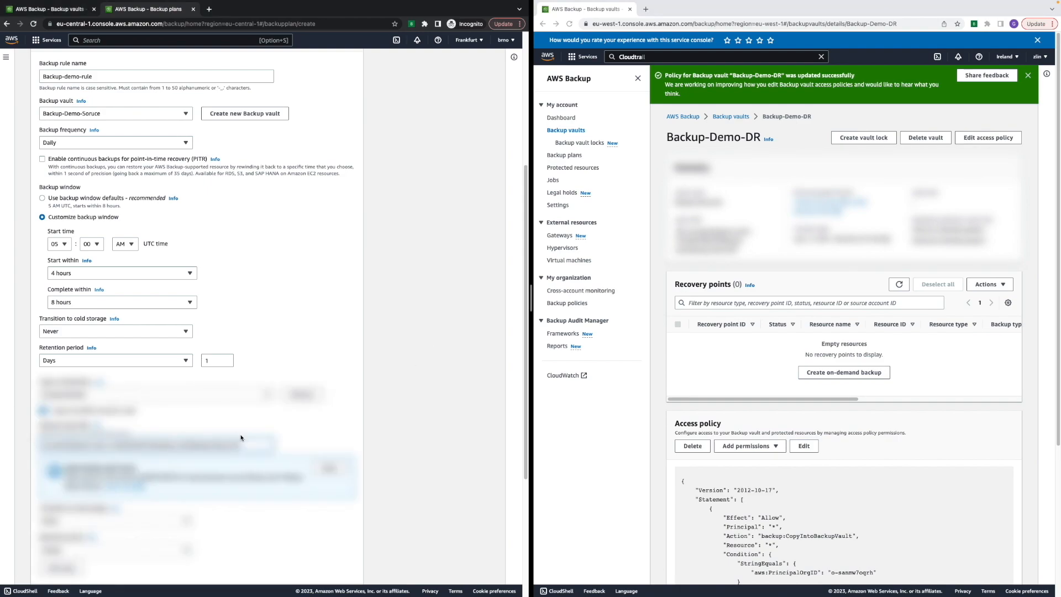
{"action": "left_click", "coordinate": [318, 471]}
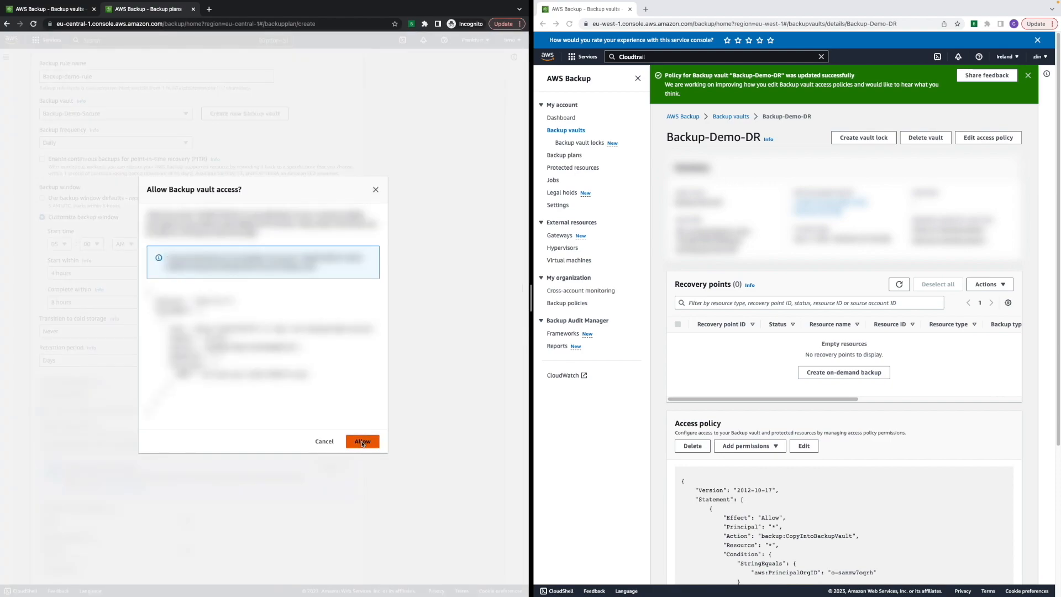
{"action": "left_click", "coordinate": [362, 441]}
Set the retention period of the Europe (Ireland) copy to 1 day
{"action": "scroll", "coordinate": [229, 418], "scroll_direction": "down", "scroll_amount": 5}
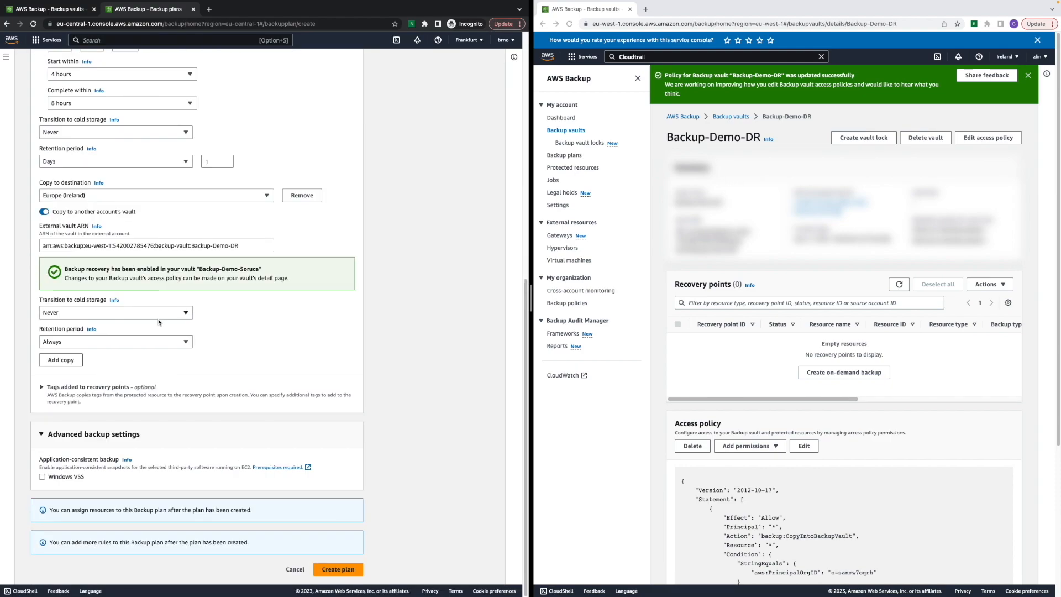
{"action": "left_click", "coordinate": [160, 341]}
{"action": "left_click", "coordinate": [162, 364]}
Add another copy entry and view its available destination regions without choosing one
{"action": "left_click", "coordinate": [61, 360]}
{"action": "left_click", "coordinate": [86, 372]}
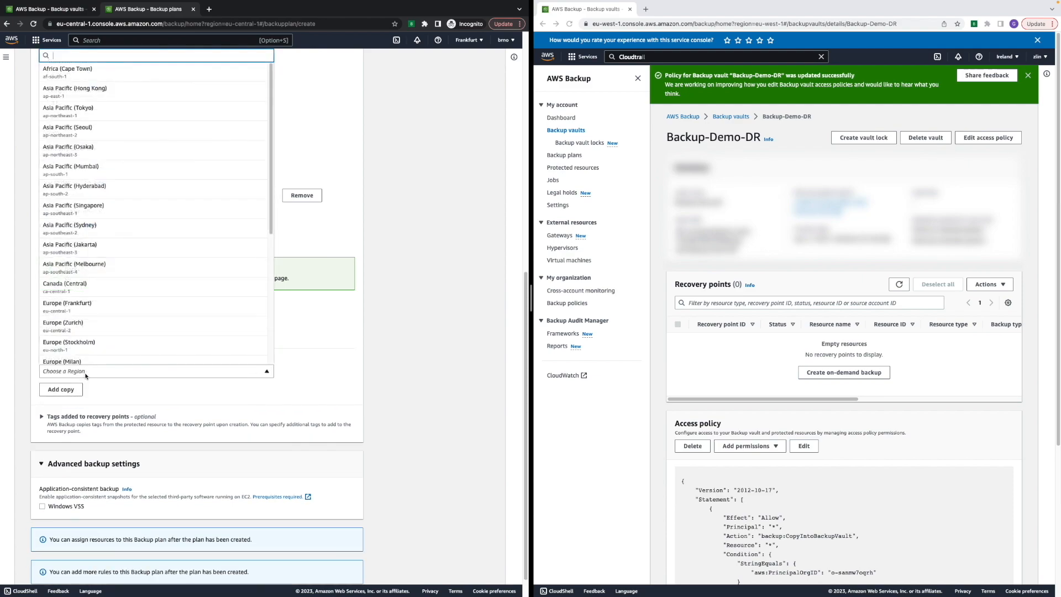
{"action": "left_click", "coordinate": [89, 386]}
Review the whole backup rule configuration, including the recovery point tags and the advanced backup settings
{"action": "scroll", "coordinate": [131, 397], "scroll_direction": "down", "scroll_amount": 1}
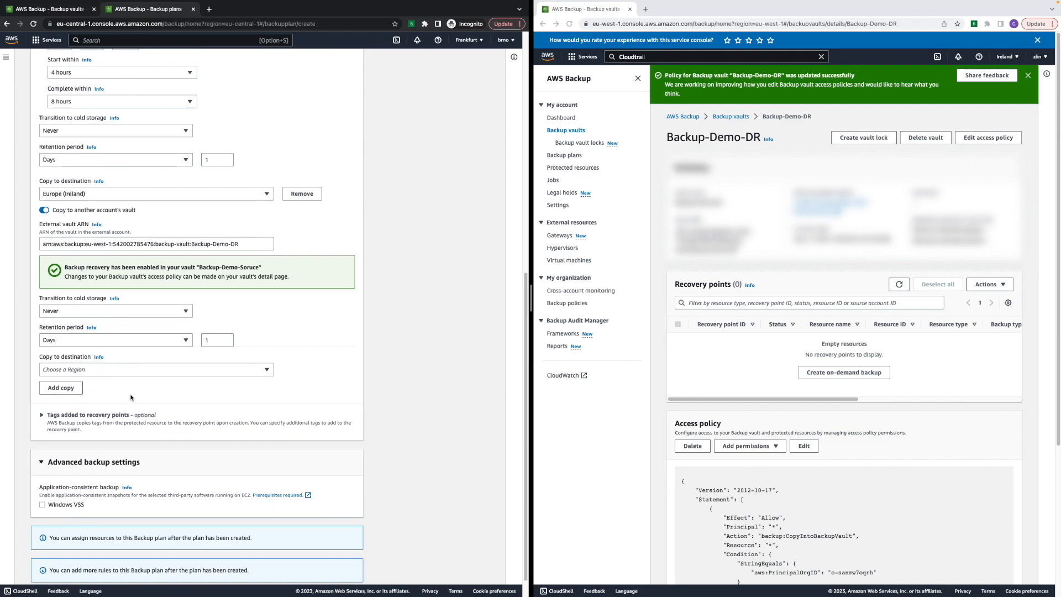
{"action": "scroll", "coordinate": [149, 341], "scroll_direction": "down", "scroll_amount": 1}
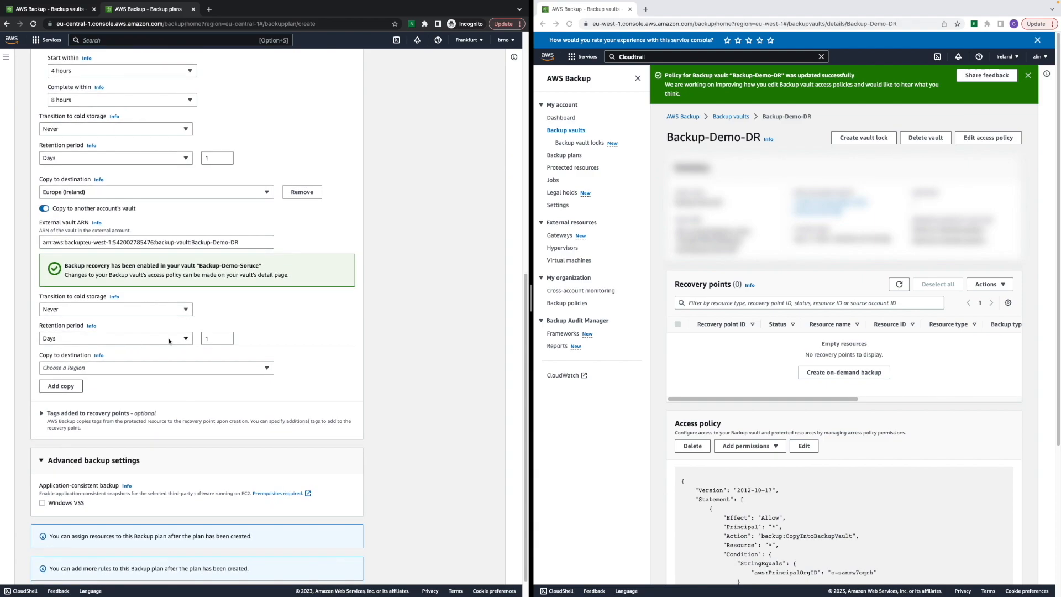
{"action": "scroll", "coordinate": [226, 348], "scroll_direction": "down", "scroll_amount": 1}
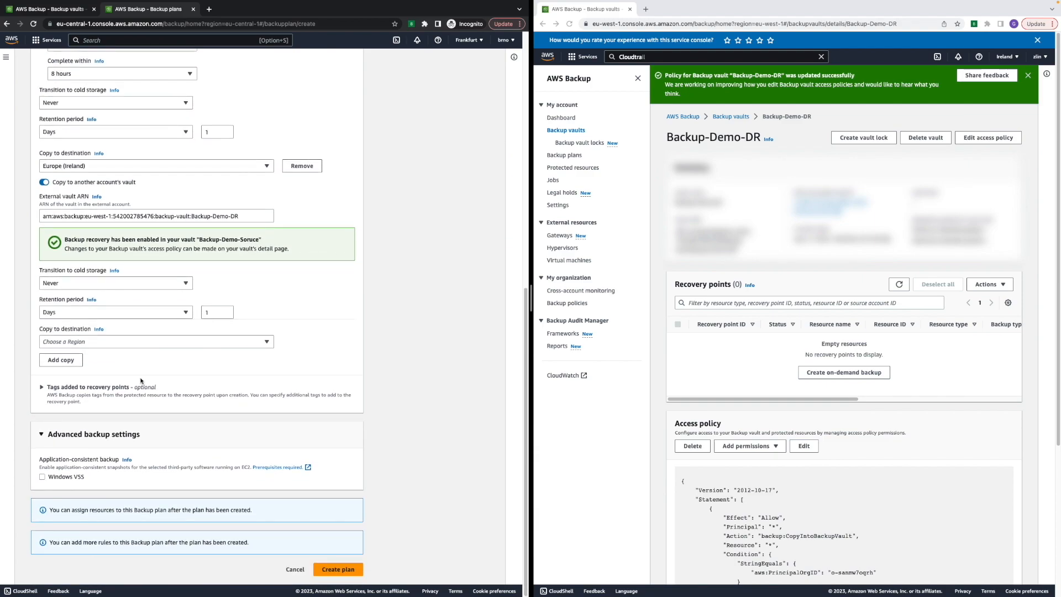
{"action": "left_click", "coordinate": [112, 389]}
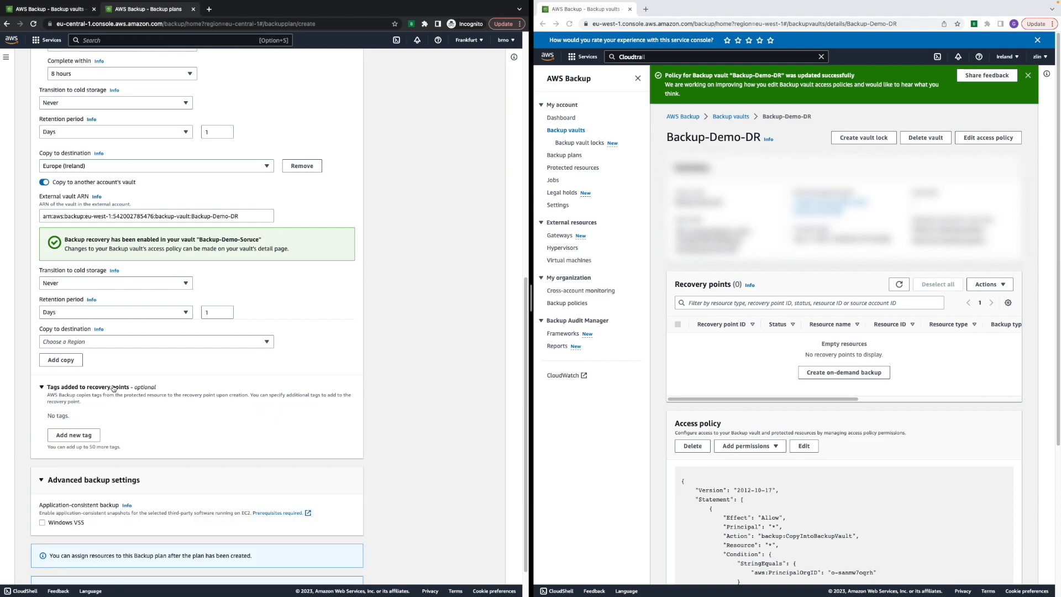
{"action": "left_click", "coordinate": [113, 388]}
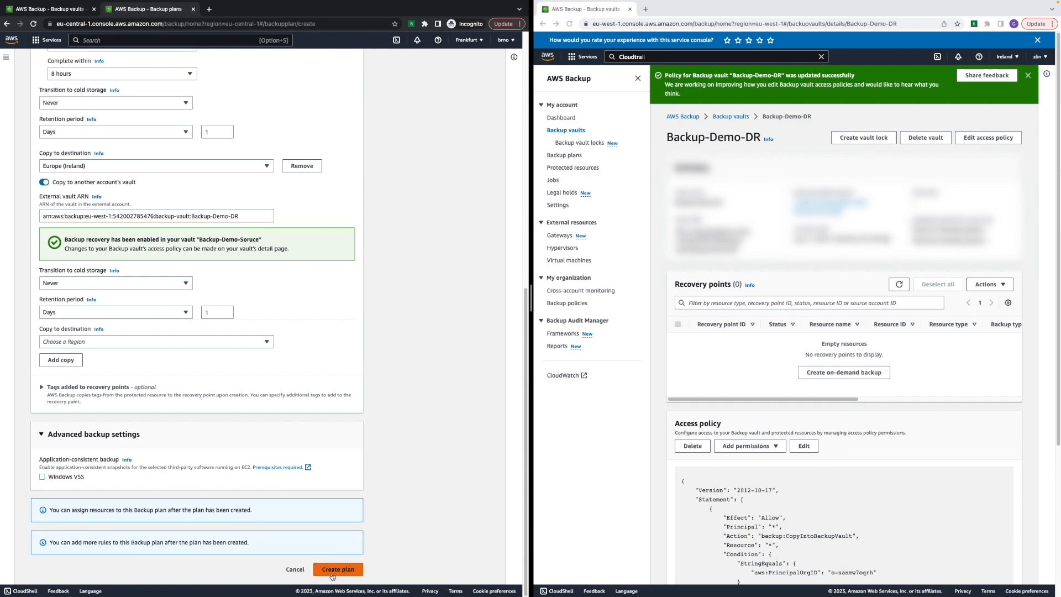
{"action": "scroll", "coordinate": [344, 518], "scroll_direction": "up", "scroll_amount": 5}
{"action": "scroll", "coordinate": [344, 519], "scroll_direction": "down", "scroll_amount": 6}
{"action": "scroll", "coordinate": [330, 504], "scroll_direction": "up", "scroll_amount": 11}
{"action": "scroll", "coordinate": [313, 490], "scroll_direction": "down", "scroll_amount": 10}
{"action": "scroll", "coordinate": [153, 517], "scroll_direction": "up", "scroll_amount": 1}
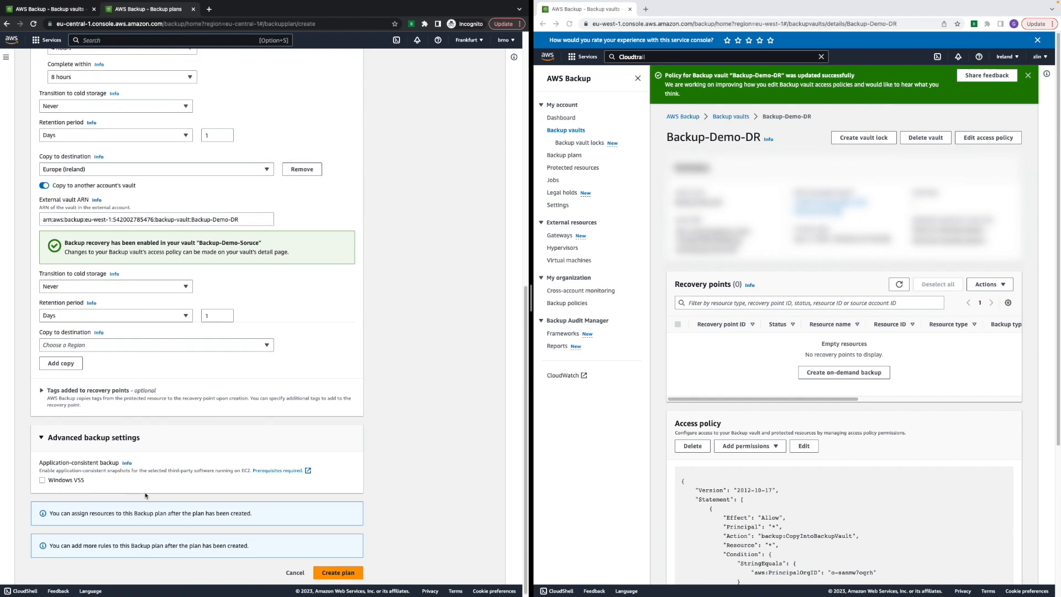
{"action": "left_click", "coordinate": [127, 438]}
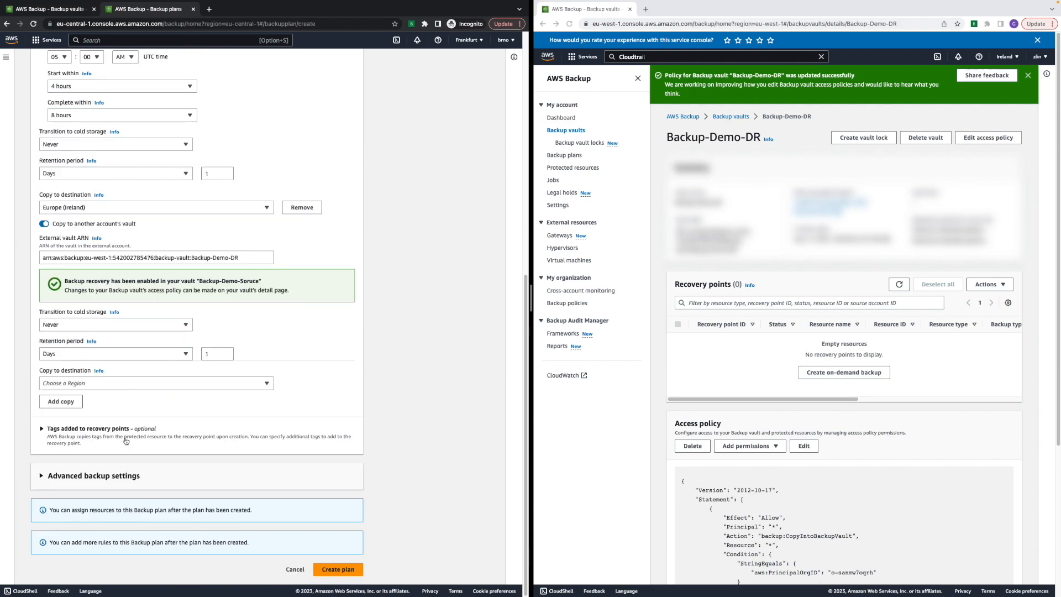
Tag the backup plan with key backup and value daily:yes, and create the plan
{"action": "scroll", "coordinate": [126, 440], "scroll_direction": "up", "scroll_amount": 8}
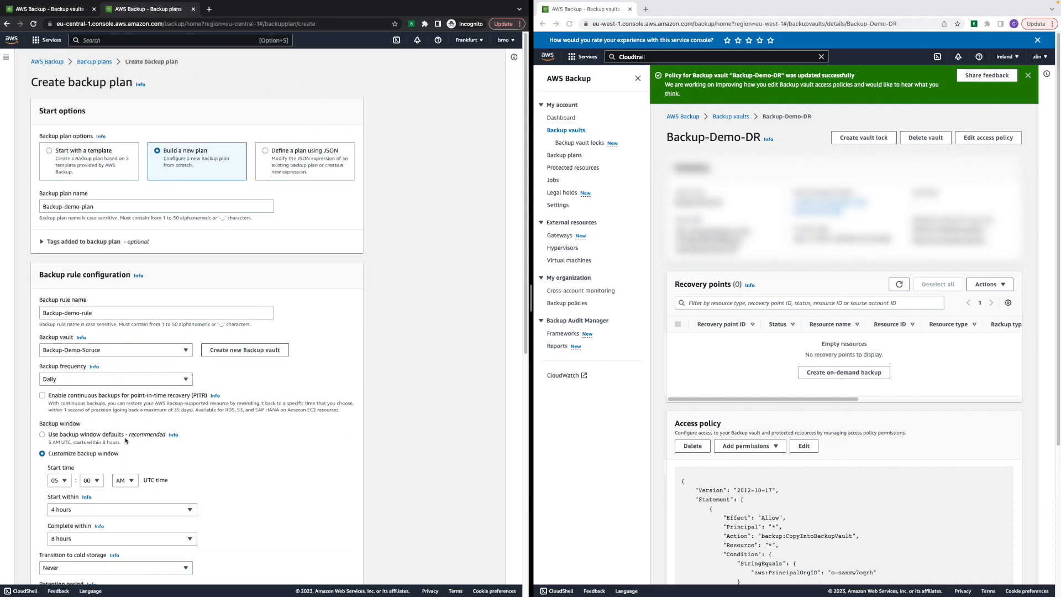
{"action": "left_click", "coordinate": [98, 242]}
{"action": "left_click", "coordinate": [108, 270]}
{"action": "left_click", "coordinate": [55, 295]}
{"action": "left_click", "coordinate": [175, 282]}
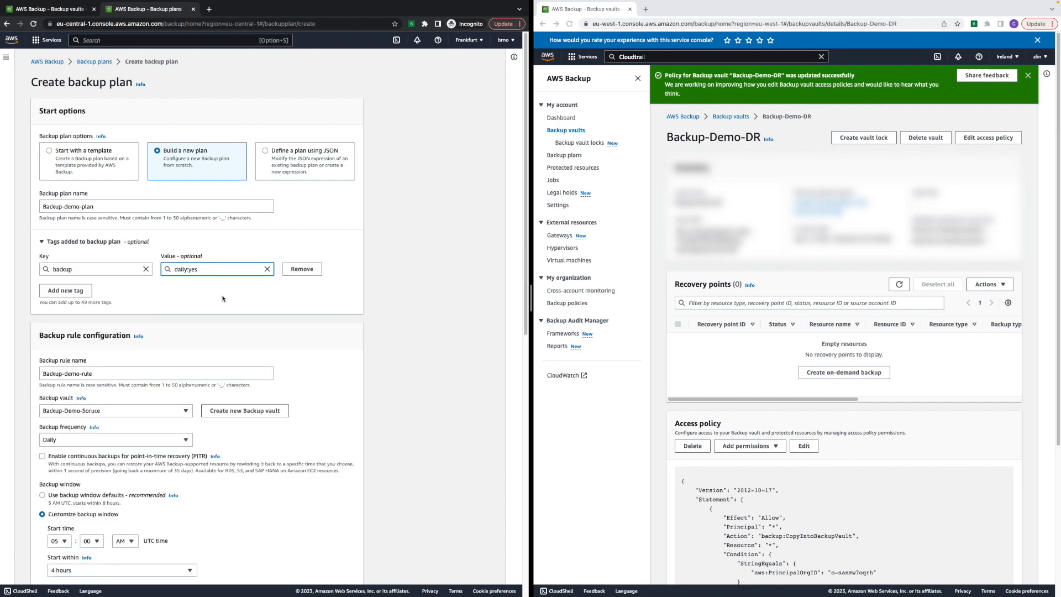
{"action": "scroll", "coordinate": [188, 287], "scroll_direction": "down", "scroll_amount": 9}
{"action": "left_click", "coordinate": [335, 569]}
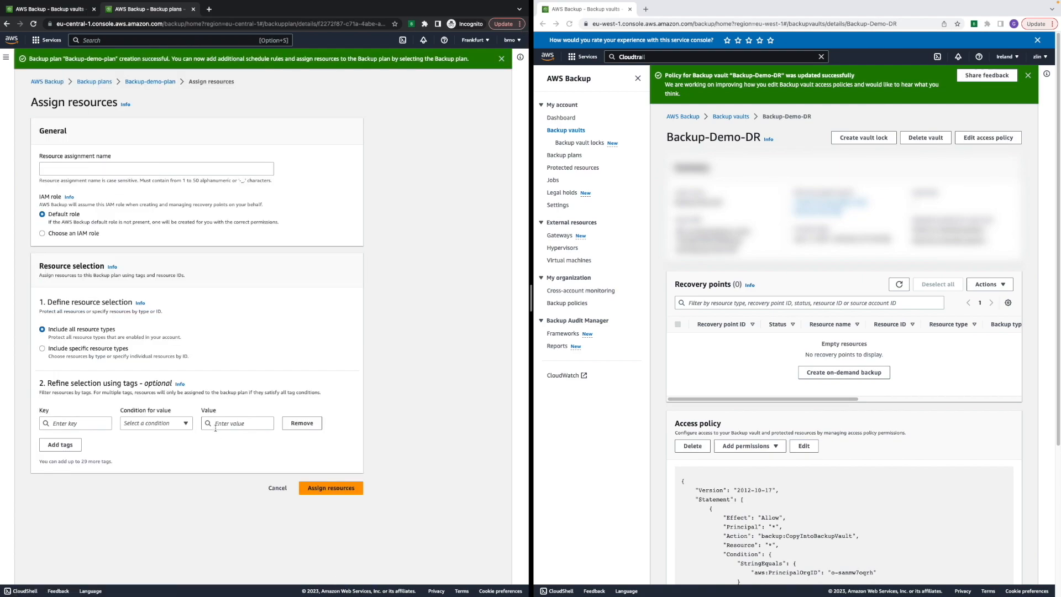
Name the resource assignment Backup-Demo and review its IAM role and resource type options
{"action": "left_click", "coordinate": [82, 165]}
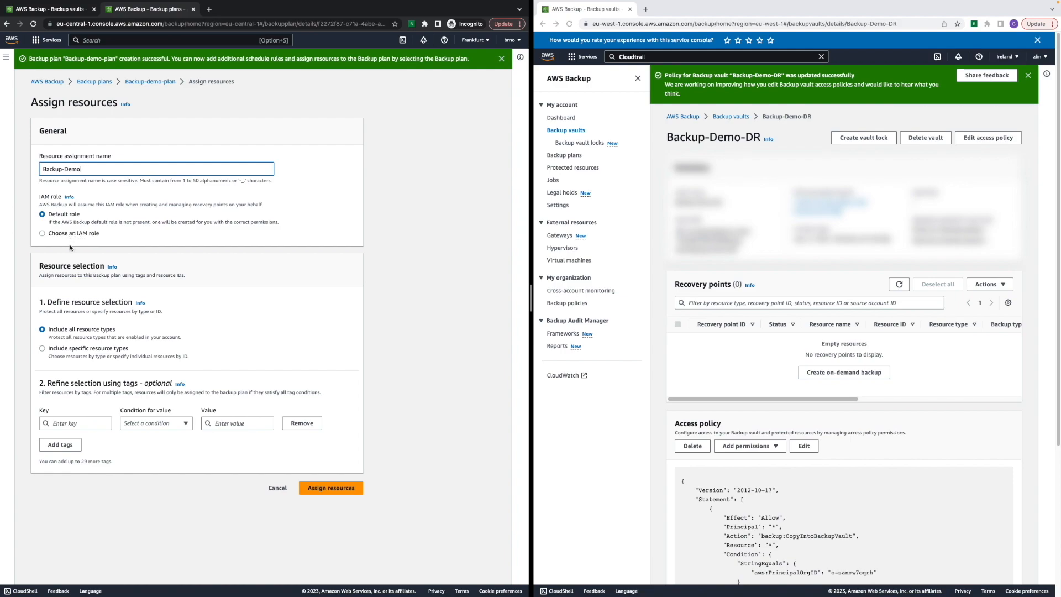
{"action": "left_click_drag", "start_coordinate": [60, 214], "coordinate": [84, 232]}
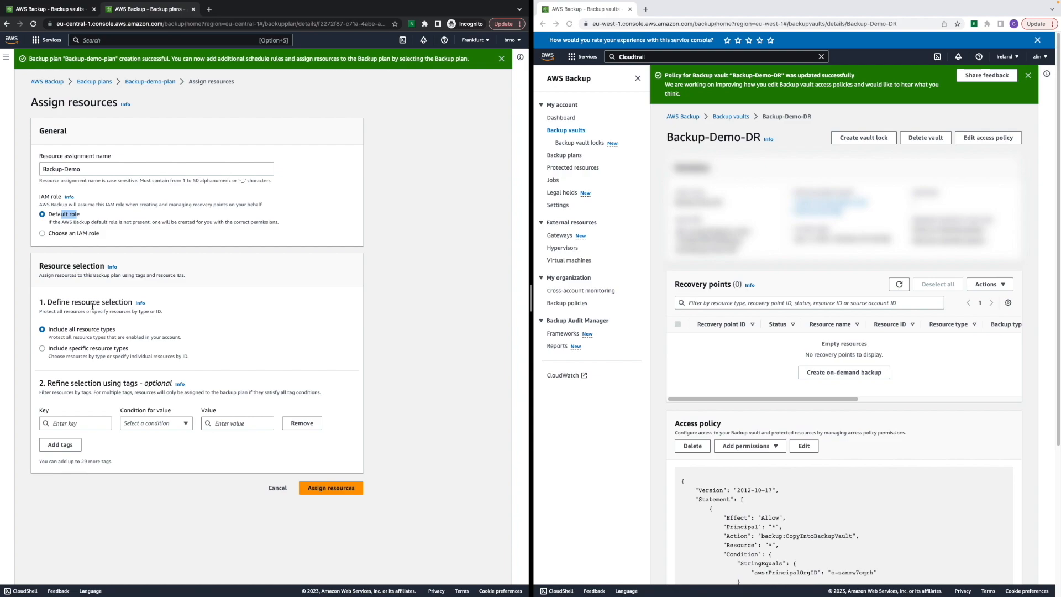
{"action": "left_click_drag", "start_coordinate": [69, 303], "coordinate": [127, 336]}
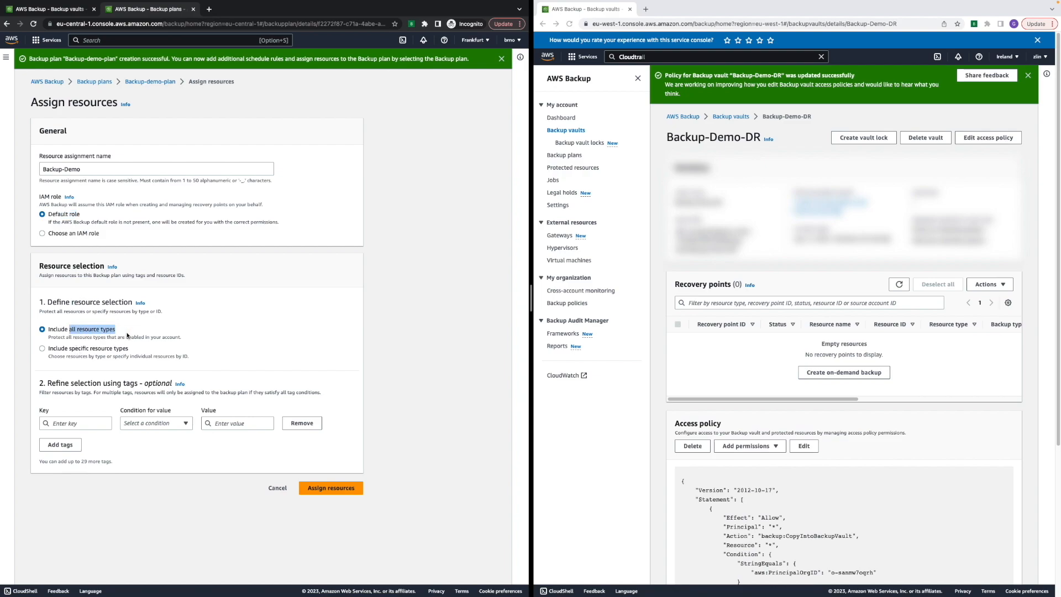
Refine the resource selection to tag key backup equals daily:yes, and confirm assigning all matching resources to the plan
{"action": "left_click", "coordinate": [88, 422]}
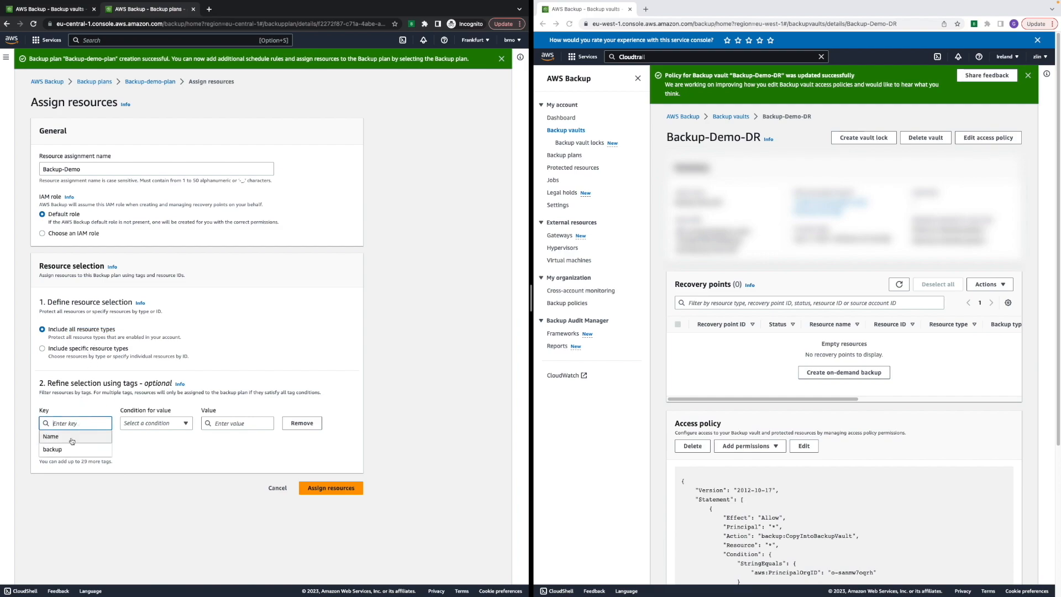
{"action": "left_click_drag", "start_coordinate": [70, 330], "coordinate": [106, 330]}
{"action": "left_click", "coordinate": [78, 423]}
{"action": "left_click", "coordinate": [74, 448]}
{"action": "left_click", "coordinate": [156, 423]}
{"action": "left_click", "coordinate": [155, 438]}
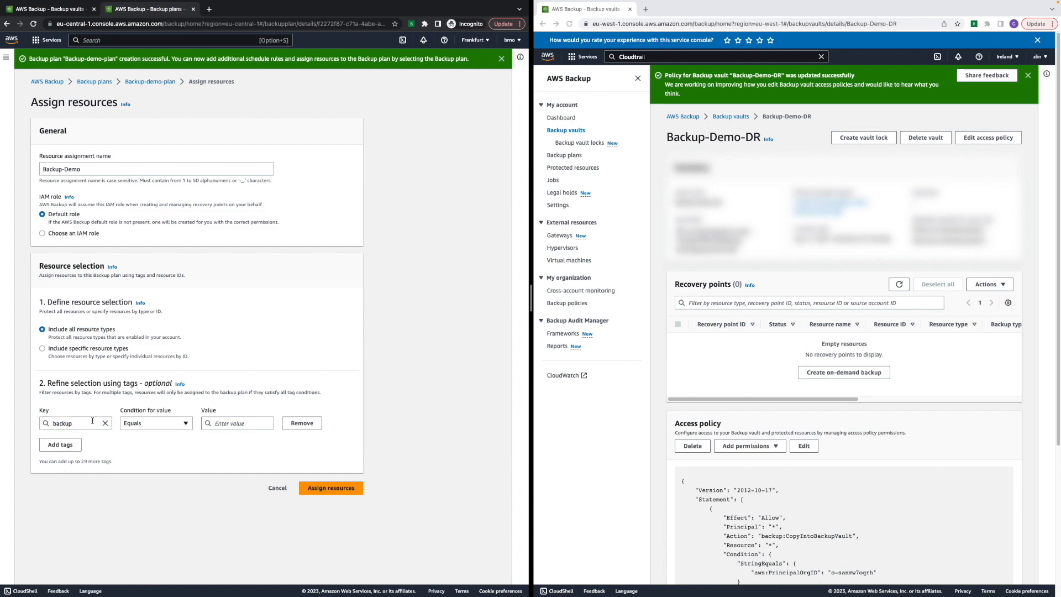
{"action": "left_click", "coordinate": [208, 423]}
{"action": "left_click", "coordinate": [232, 433]}
{"action": "left_click", "coordinate": [324, 492]}
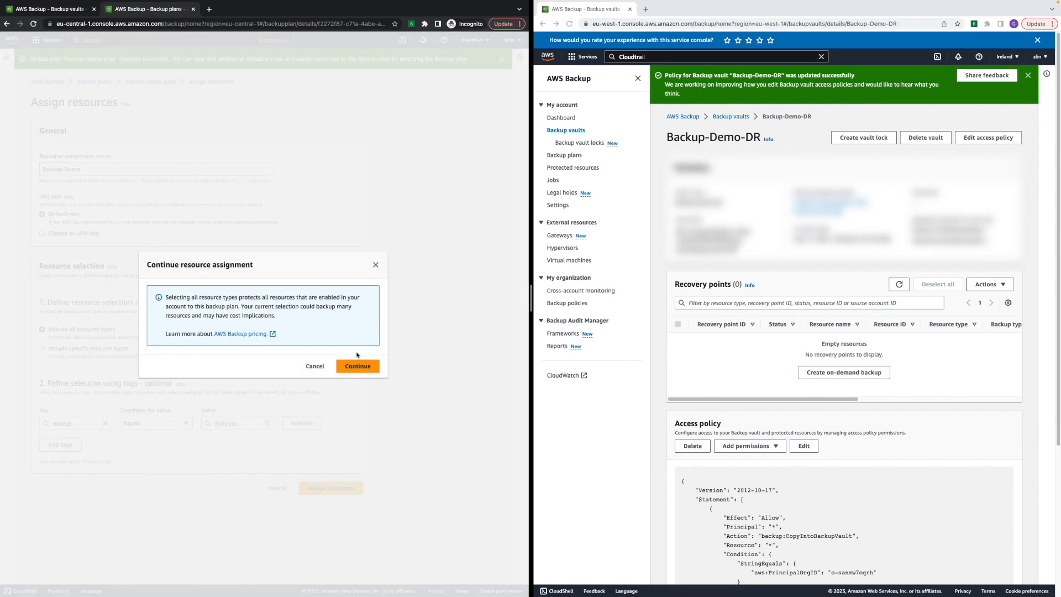
{"action": "left_click", "coordinate": [357, 366]}
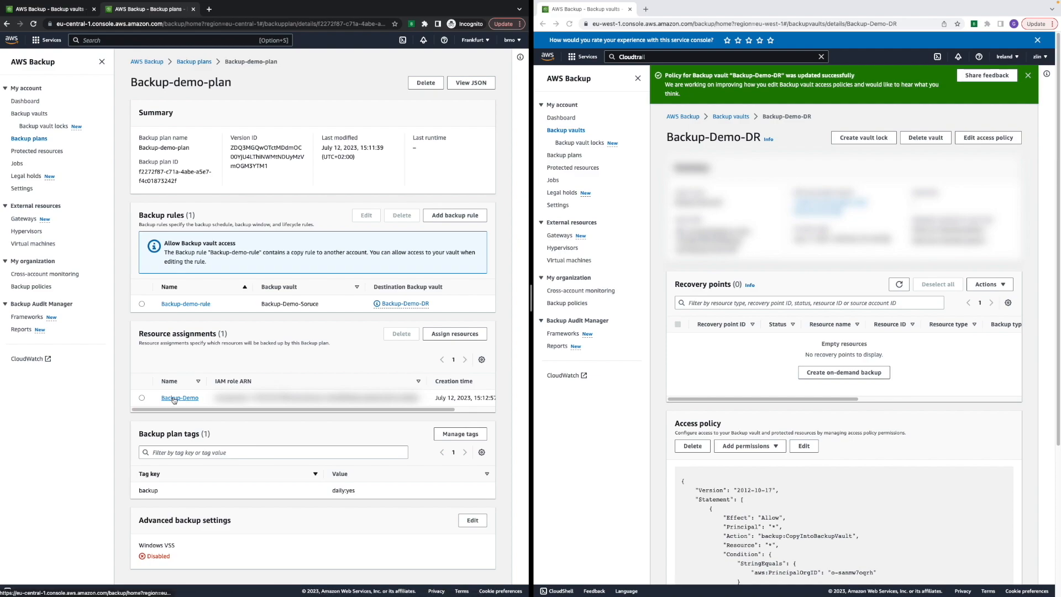
Review the Backup-demo-plan summary and open the list of backup vaults
{"action": "left_click_drag", "start_coordinate": [155, 147], "coordinate": [185, 148]}
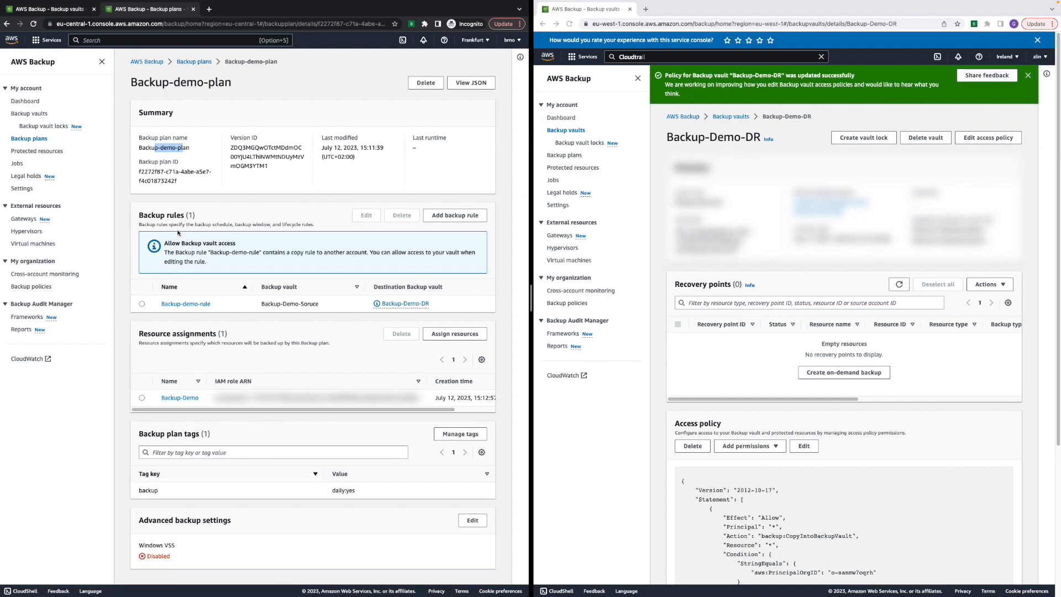
{"action": "left_click", "coordinate": [30, 113]}
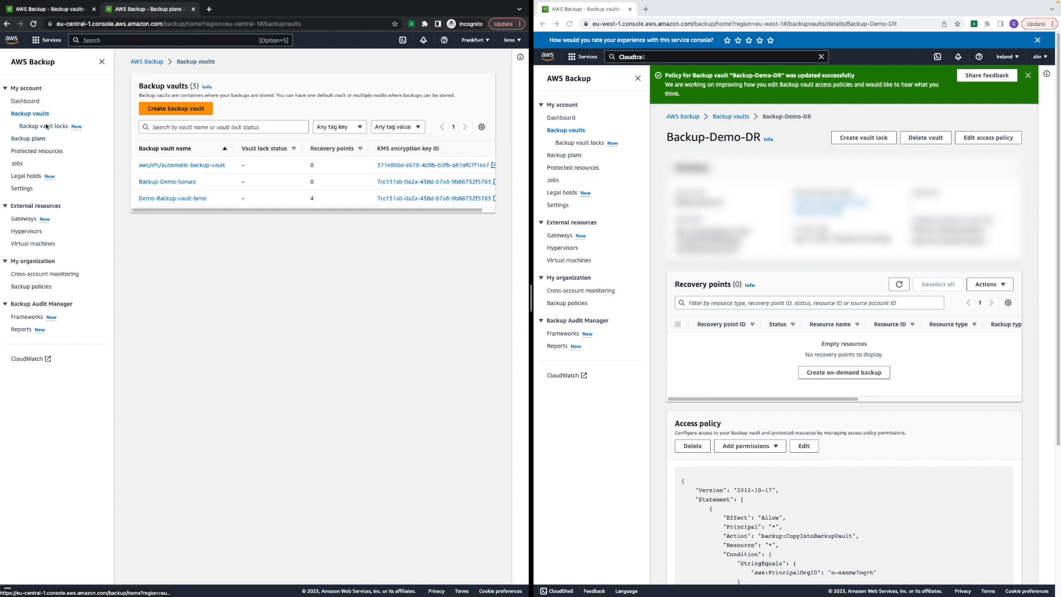
Open the Backup-Demo-Soruce vault and look over its recovery points and access policy
{"action": "left_click", "coordinate": [168, 182]}
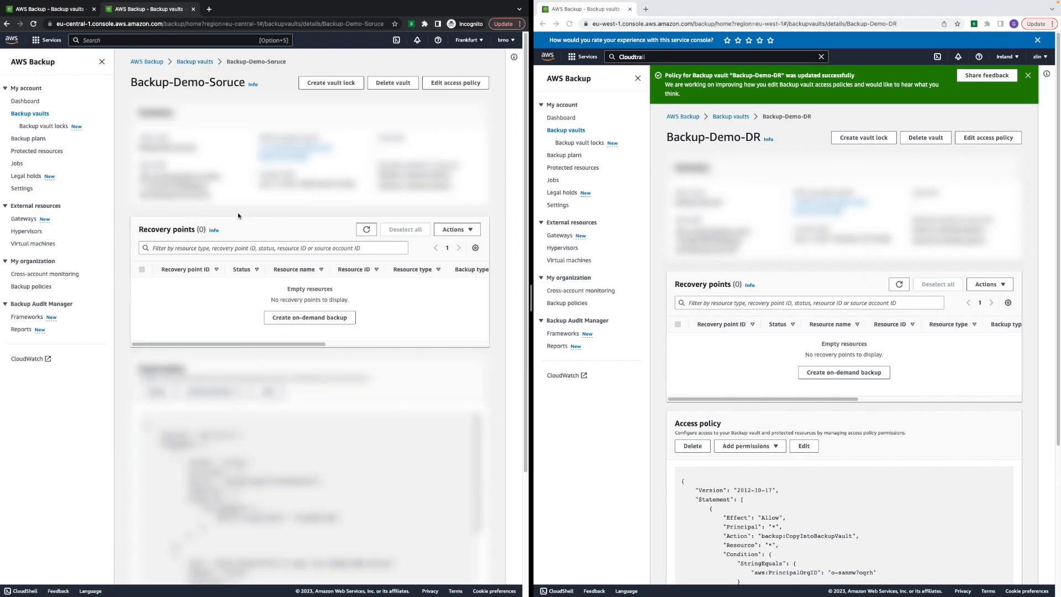
{"action": "scroll", "coordinate": [238, 215], "scroll_direction": "down", "scroll_amount": 5}
{"action": "scroll", "coordinate": [138, 182], "scroll_direction": "up", "scroll_amount": 5}
Open the existing demo-Backup-plan and review its backup rules, resource assignments and plan tags
{"action": "left_click", "coordinate": [31, 139]}
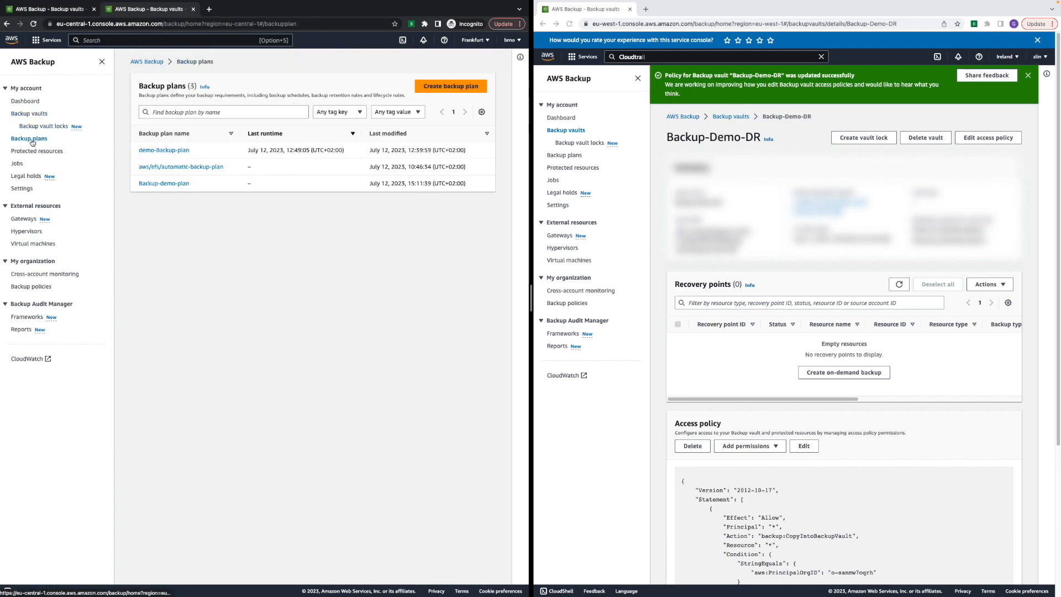
{"action": "left_click", "coordinate": [161, 155]}
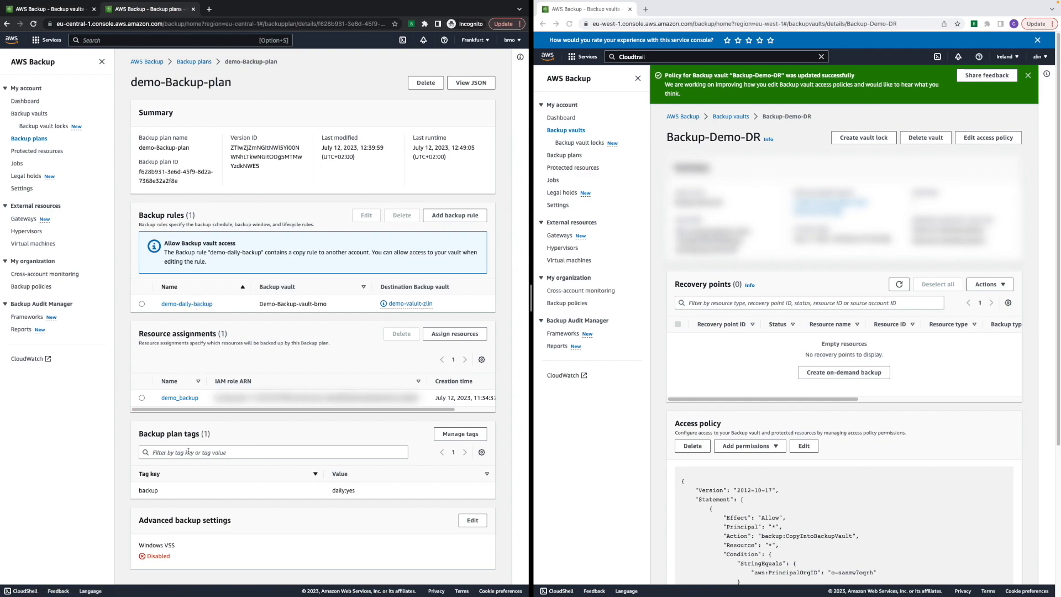
{"action": "left_click_drag", "start_coordinate": [273, 410], "coordinate": [313, 410]}
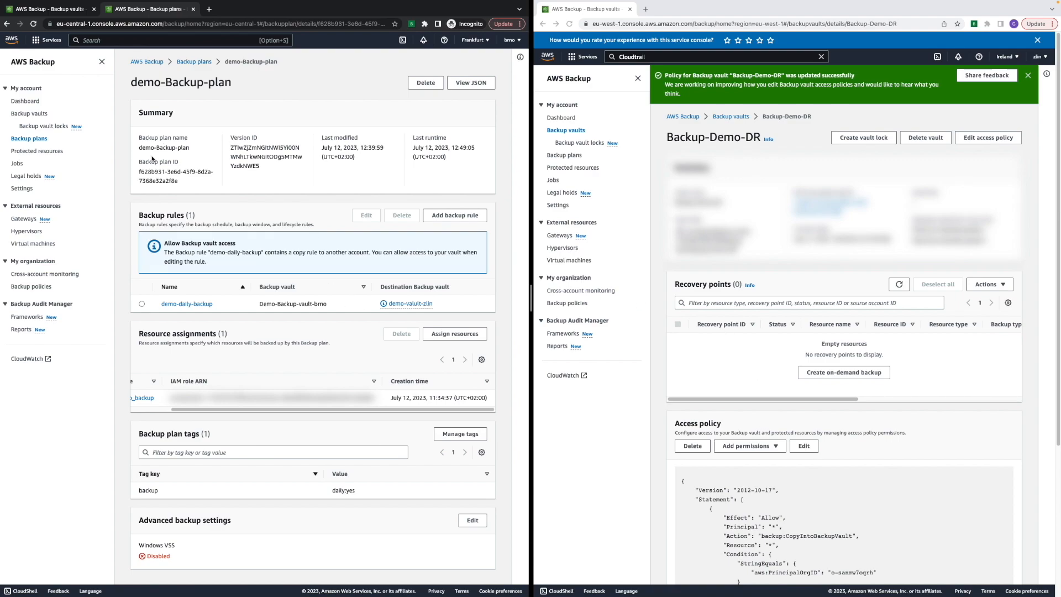
{"action": "left_click", "coordinate": [32, 152]}
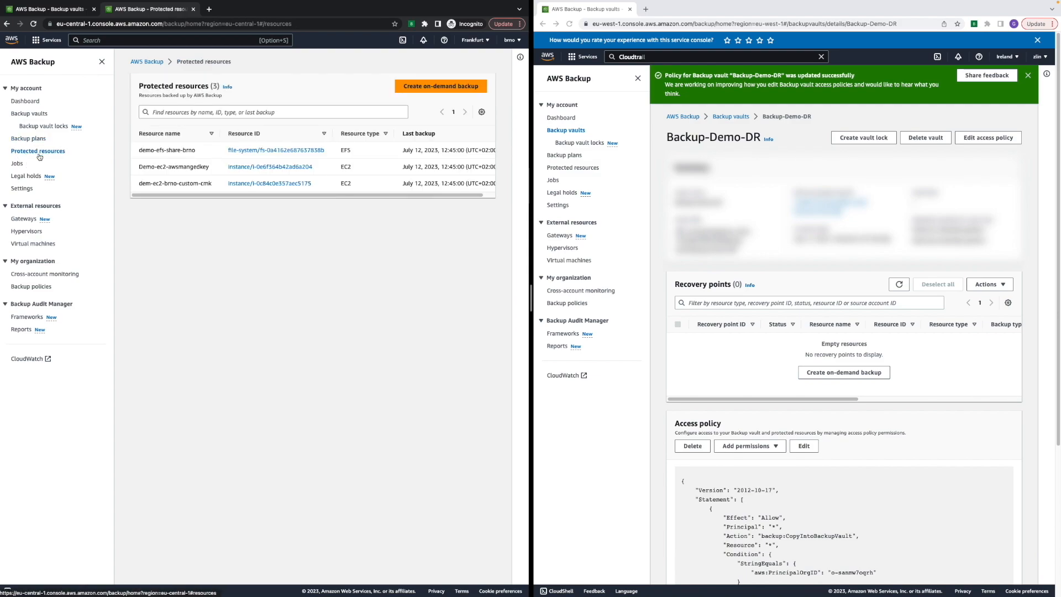
{"action": "left_click", "coordinate": [416, 87]}
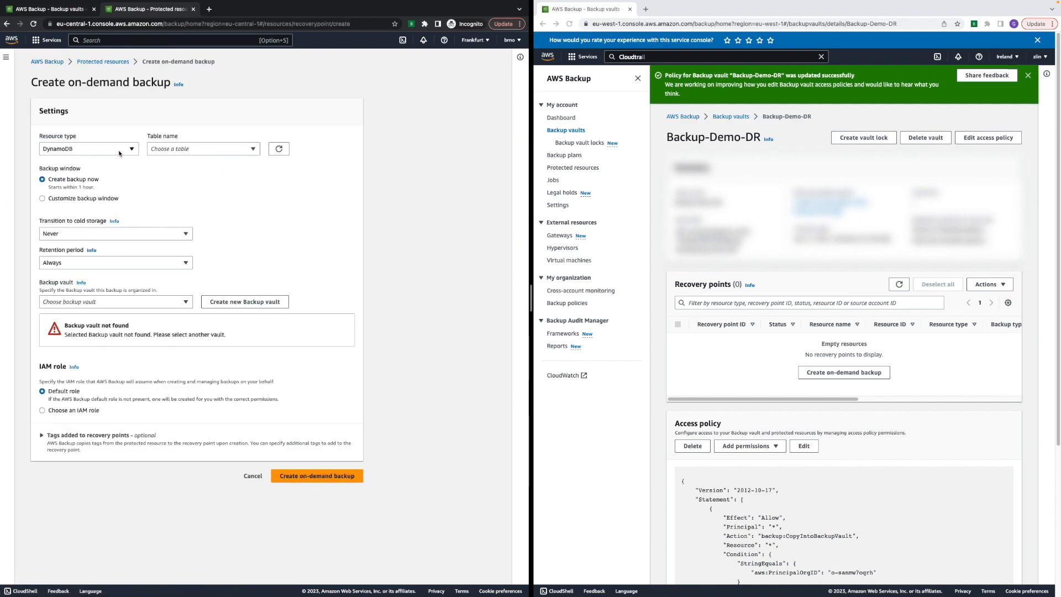
{"action": "left_click", "coordinate": [88, 149]}
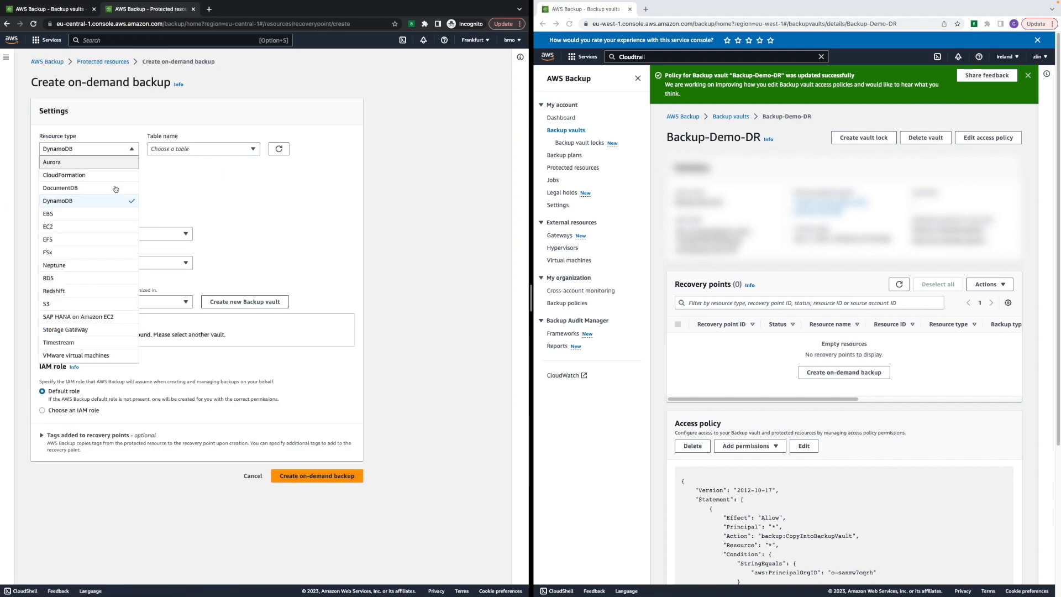
{"action": "left_click", "coordinate": [108, 238]}
{"action": "left_click", "coordinate": [194, 149]}
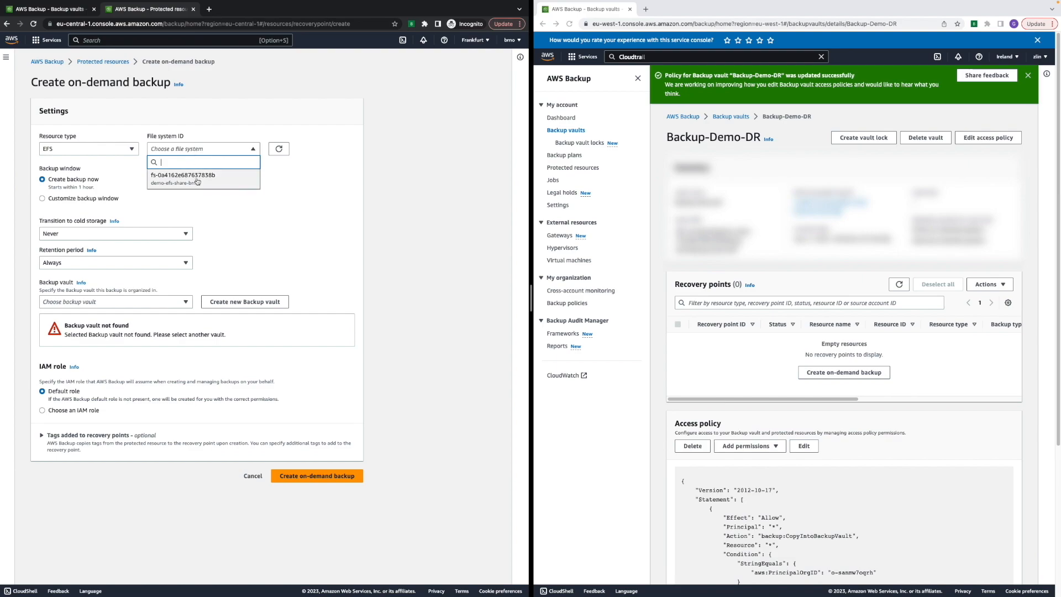
{"action": "left_click", "coordinate": [186, 178]}
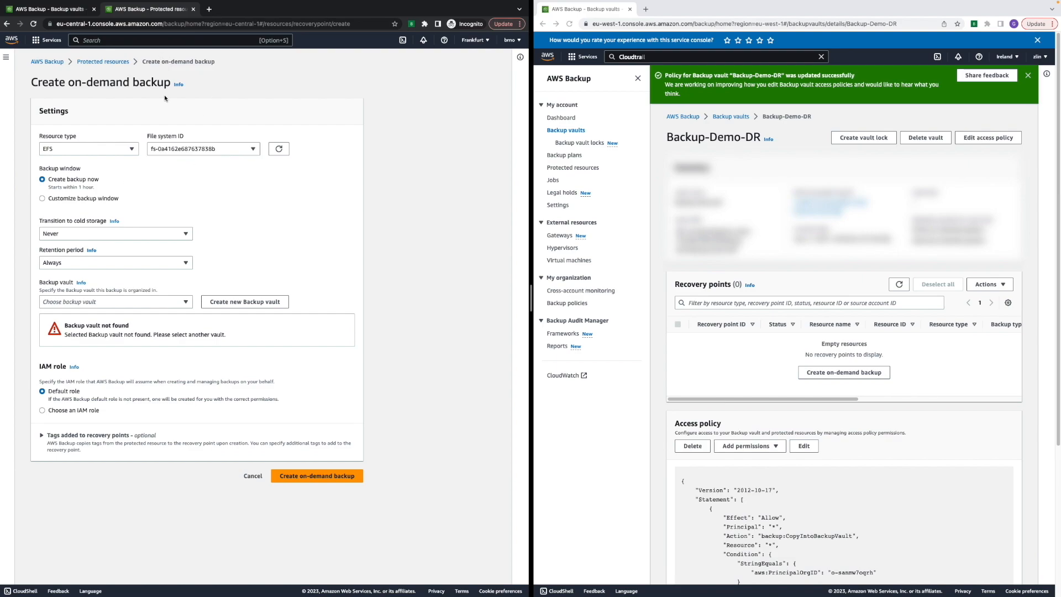
Go to the EFS service, open the demo-efs-share-brno file system and check its tags
{"action": "left_click", "coordinate": [146, 40]}
{"action": "type", "text": "EFS"}
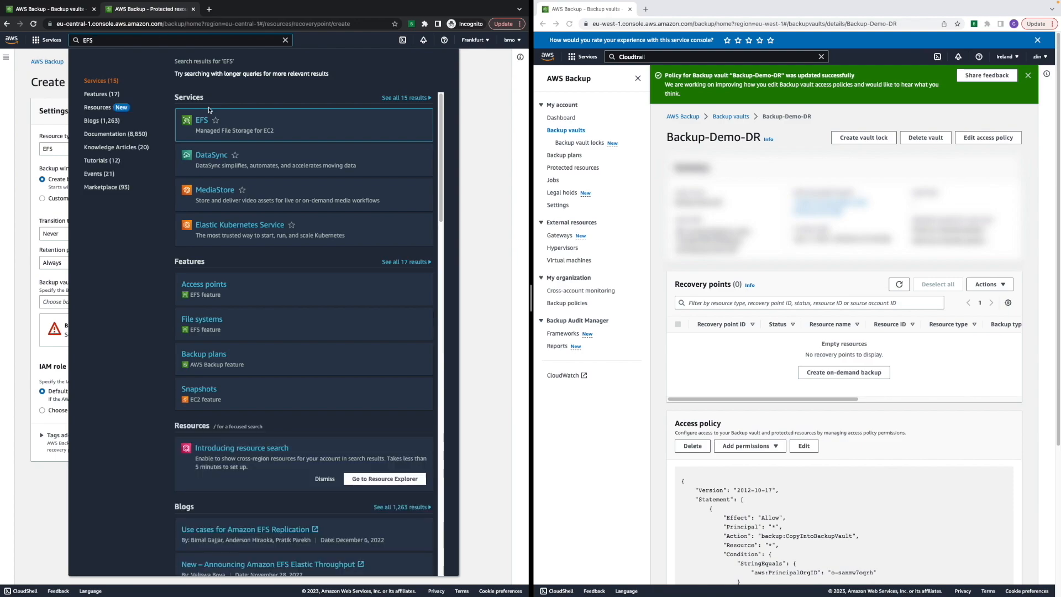
{"action": "left_click", "coordinate": [205, 114]}
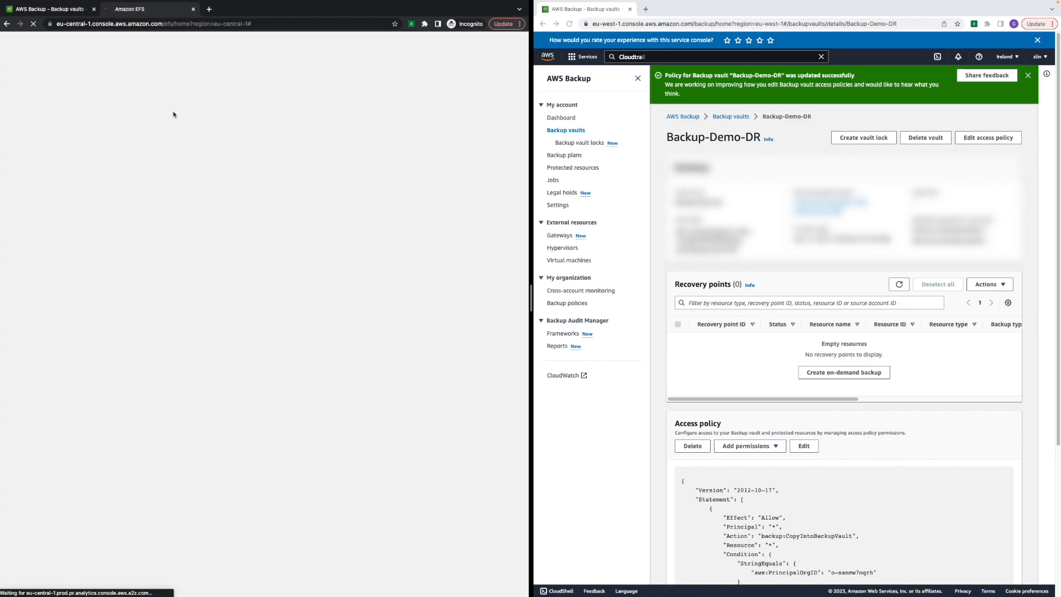
{"action": "left_click", "coordinate": [178, 171]}
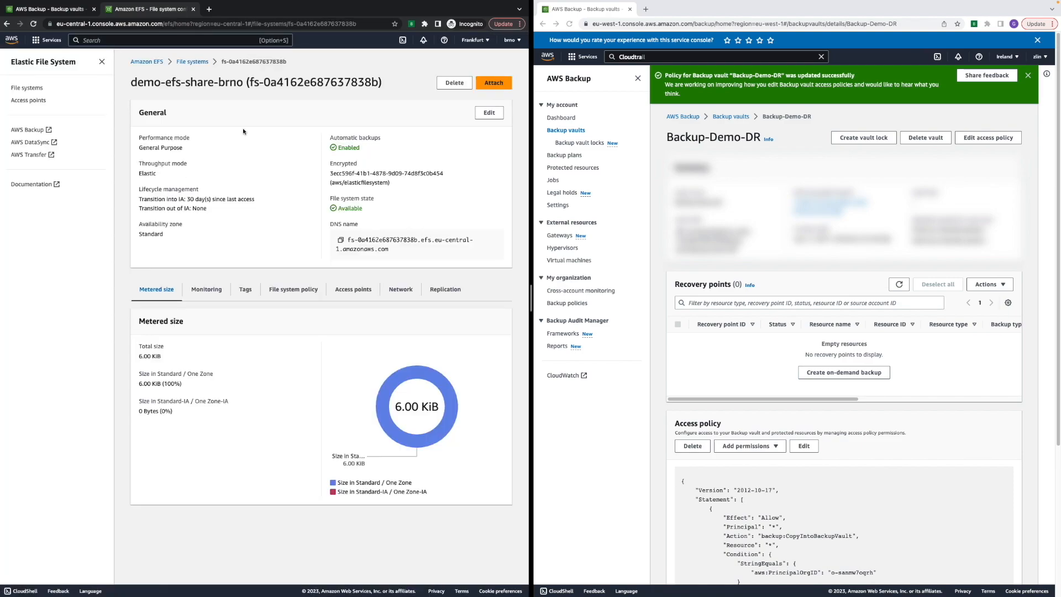
{"action": "left_click_drag", "start_coordinate": [178, 83], "coordinate": [226, 83]}
{"action": "left_click", "coordinate": [247, 288]}
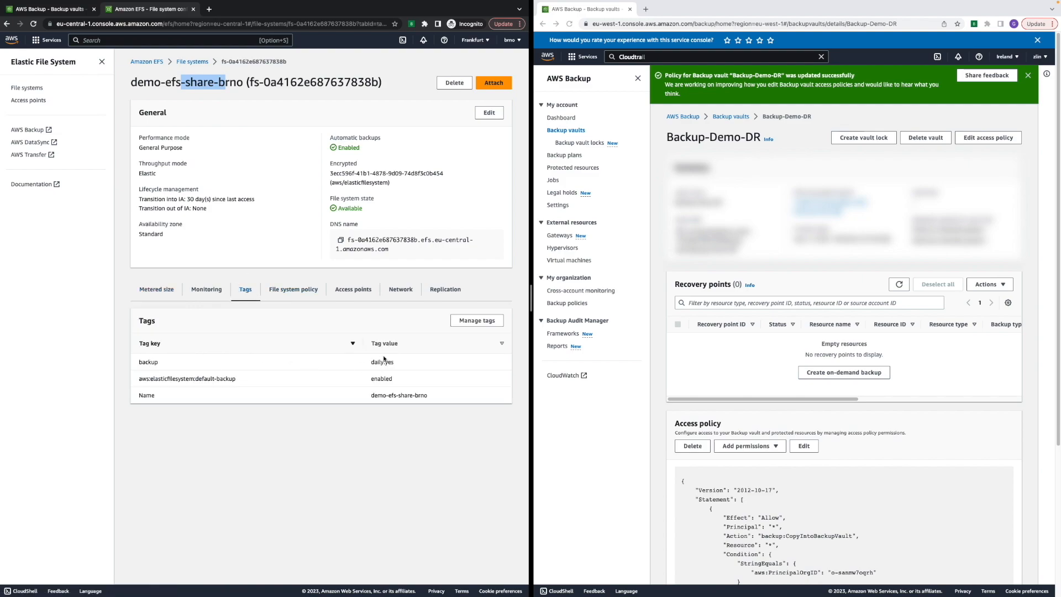
Check which KMS key encrypts the demo-efs-share-brno file system
{"action": "left_click", "coordinate": [138, 39]}
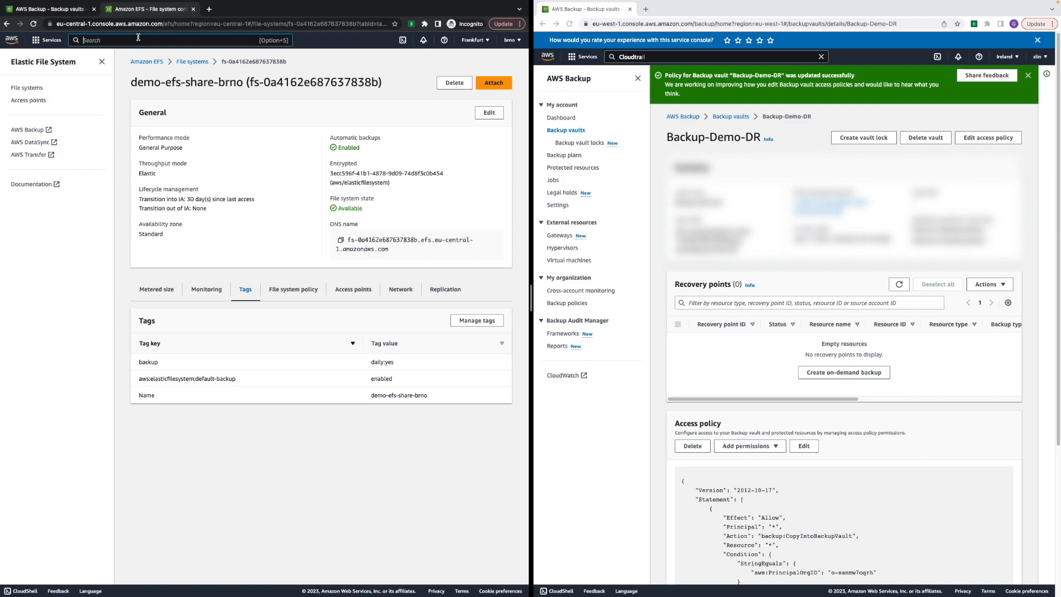
{"action": "left_click_drag", "start_coordinate": [337, 182], "coordinate": [376, 189]}
{"action": "left_click", "coordinate": [393, 184]}
{"action": "left_click", "coordinate": [335, 183]}
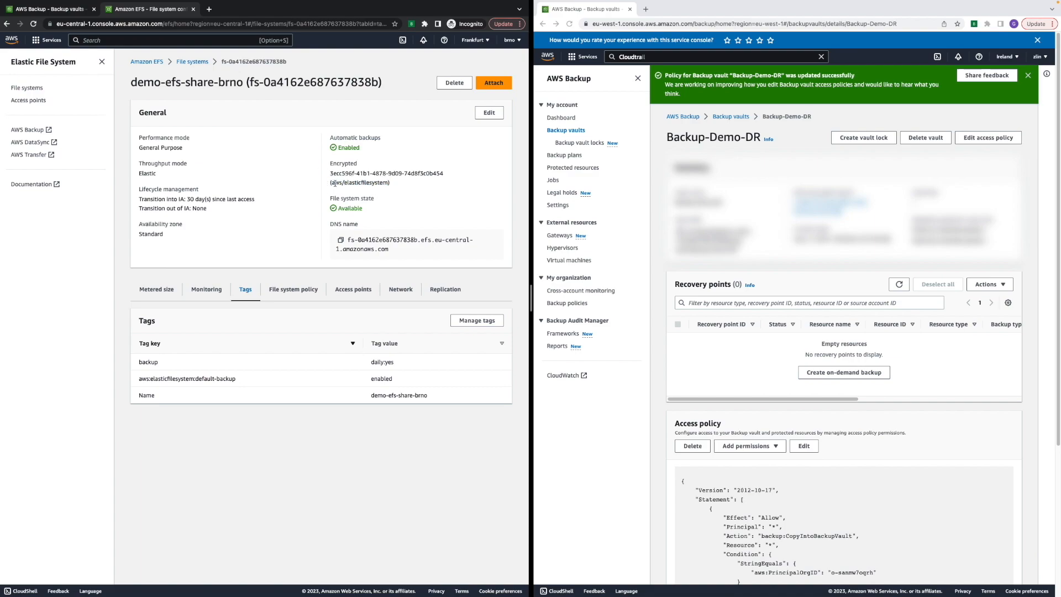
Go to the EC2 instances list, widen the name column and check the tags of Demo-ec2-awsmangedkey
{"action": "left_click", "coordinate": [133, 40]}
{"action": "type", "text": "EC2"}
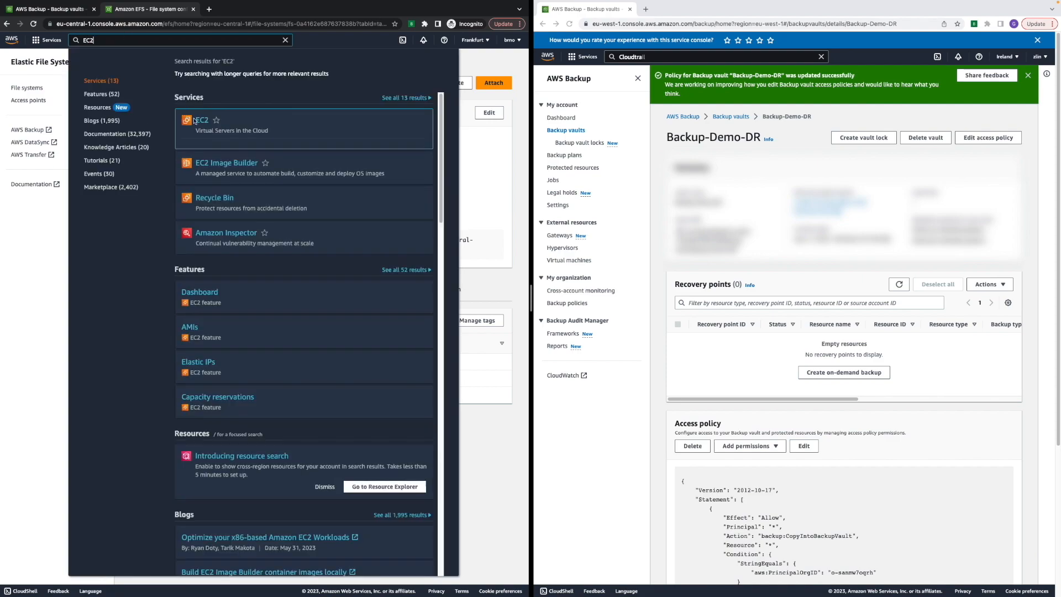
{"action": "left_click", "coordinate": [202, 121]}
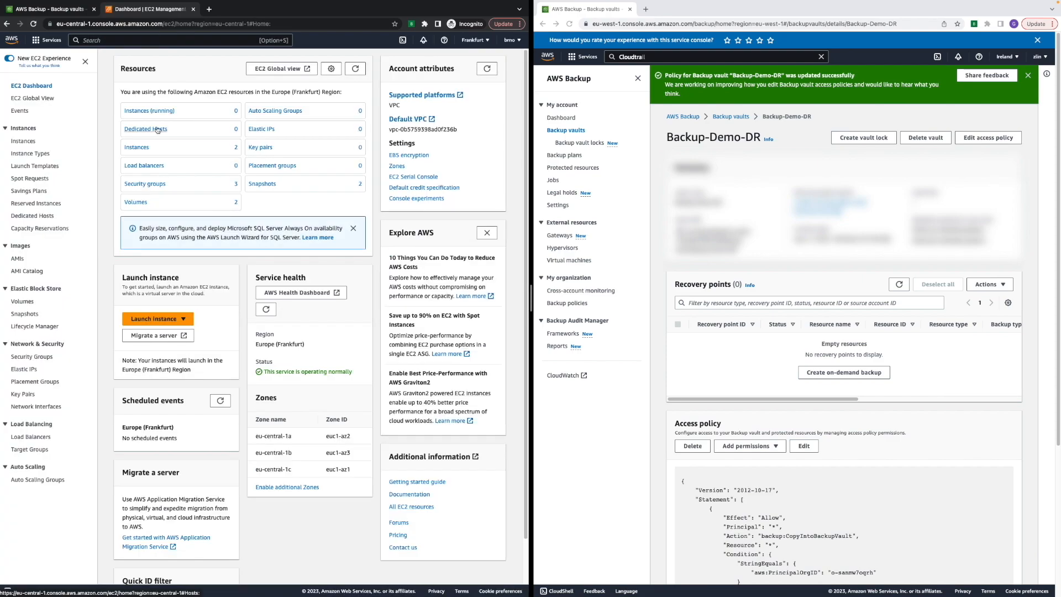
{"action": "left_click", "coordinate": [36, 144]}
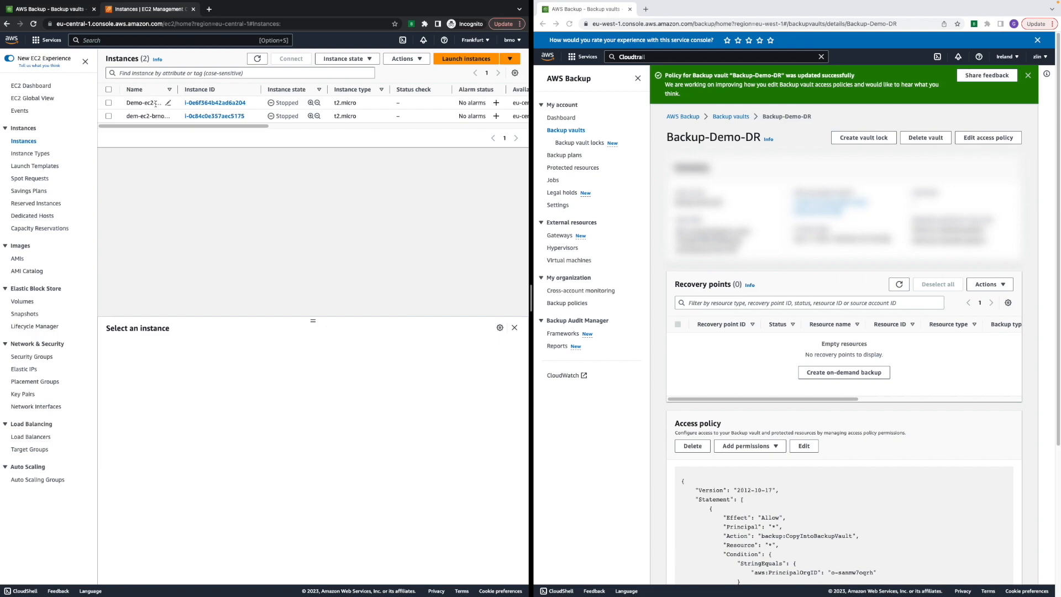
{"action": "left_click_drag", "start_coordinate": [178, 89], "coordinate": [226, 89]}
{"action": "left_click", "coordinate": [109, 103]}
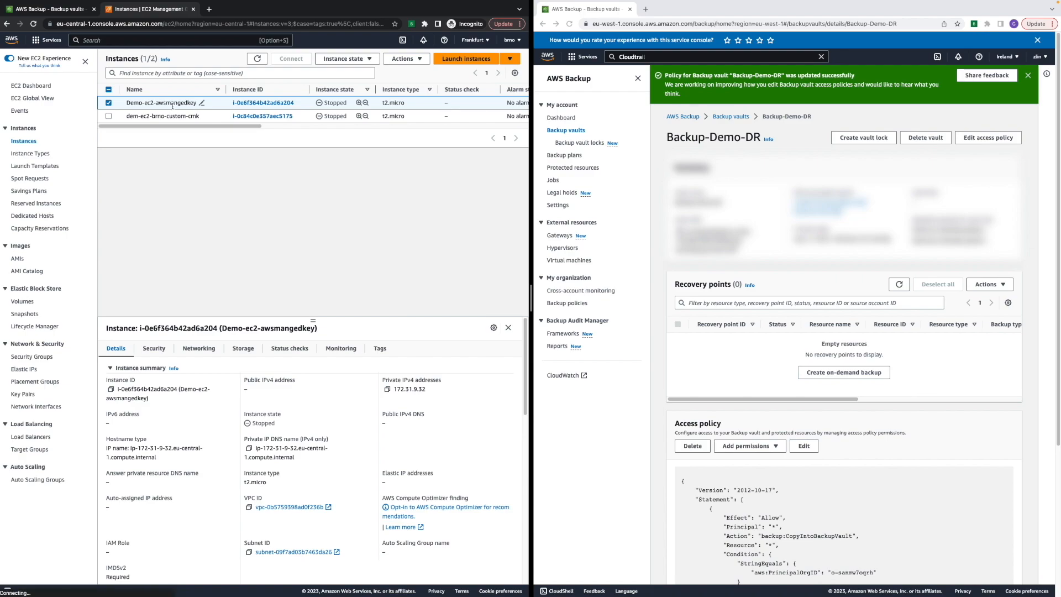
{"action": "left_click", "coordinate": [379, 349]}
Inspect the storage of Demo-ec2-awsmangedkey and open its attached volume to check the encryption and KMS key details
{"action": "left_click", "coordinate": [243, 349]}
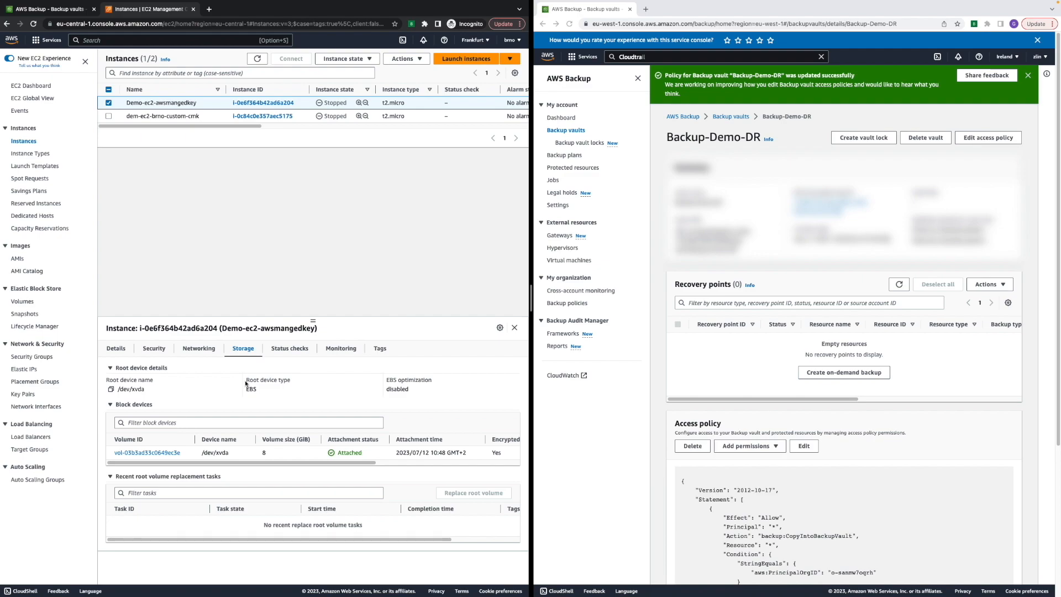
{"action": "left_click_drag", "start_coordinate": [265, 463], "coordinate": [402, 453]}
{"action": "left_click_drag", "start_coordinate": [325, 463], "coordinate": [149, 466]}
{"action": "left_click", "coordinate": [166, 452]}
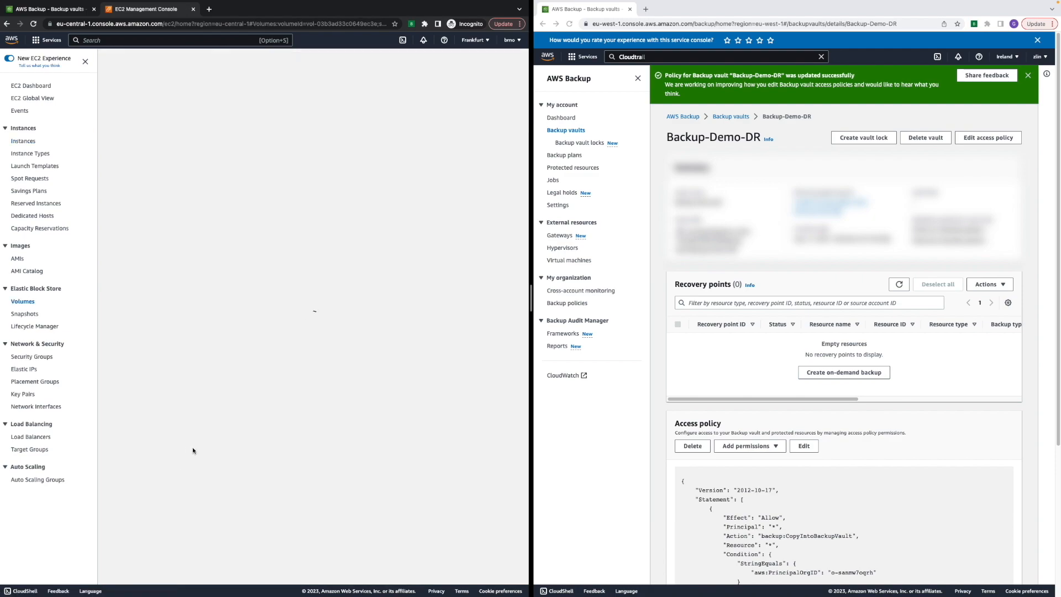
{"action": "scroll", "coordinate": [262, 147], "scroll_direction": "right", "scroll_amount": 10}
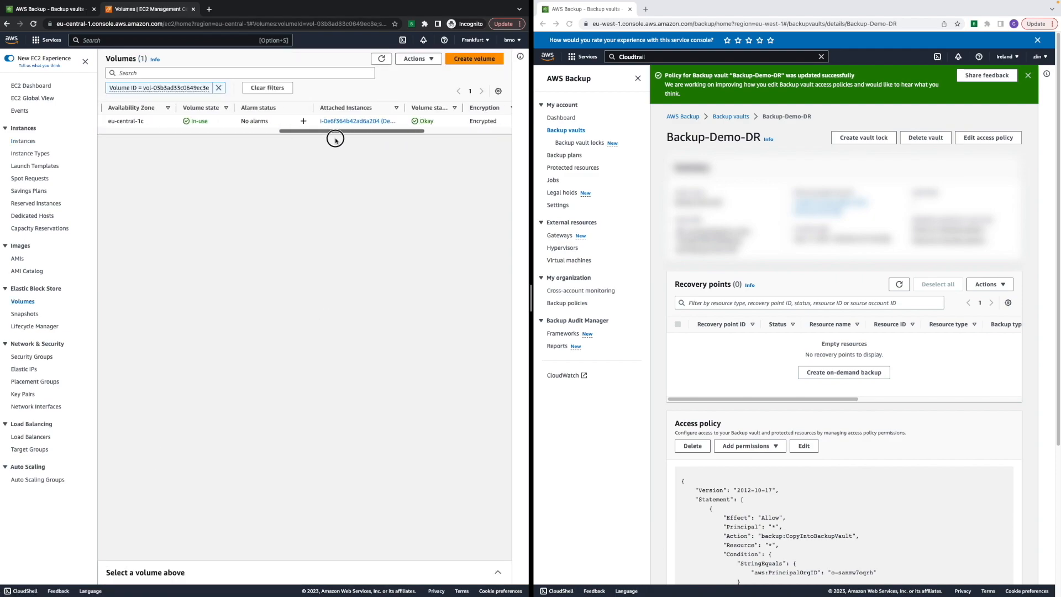
{"action": "left_click", "coordinate": [427, 120]}
{"action": "left_click_drag", "start_coordinate": [439, 120], "coordinate": [416, 124]}
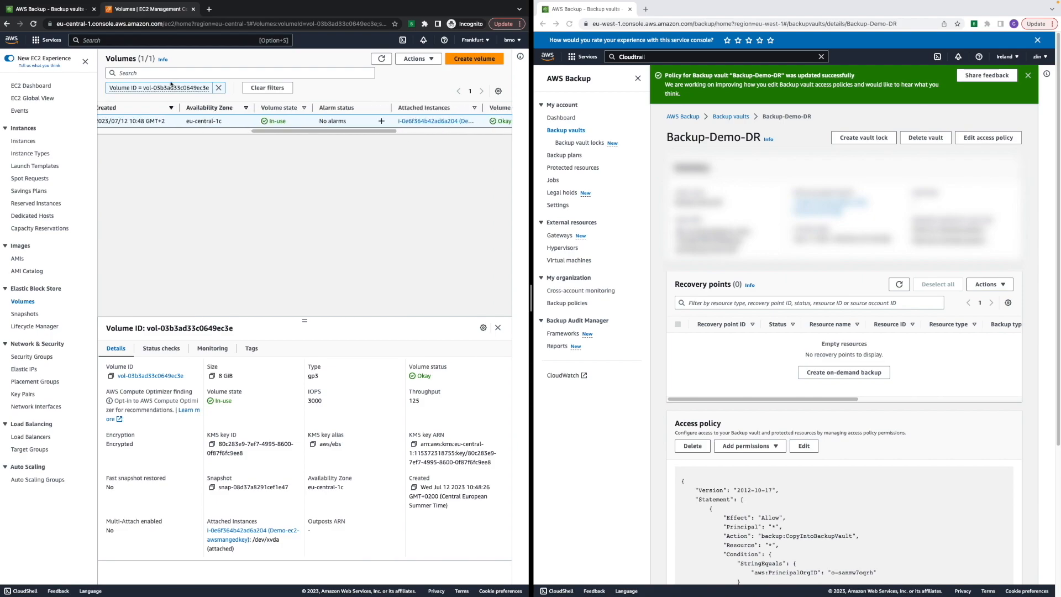
Return to the instances list, select dem-ec2-brno-custom-cmk and check its backup tag
{"action": "left_click", "coordinate": [91, 140]}
{"action": "left_click", "coordinate": [185, 117]}
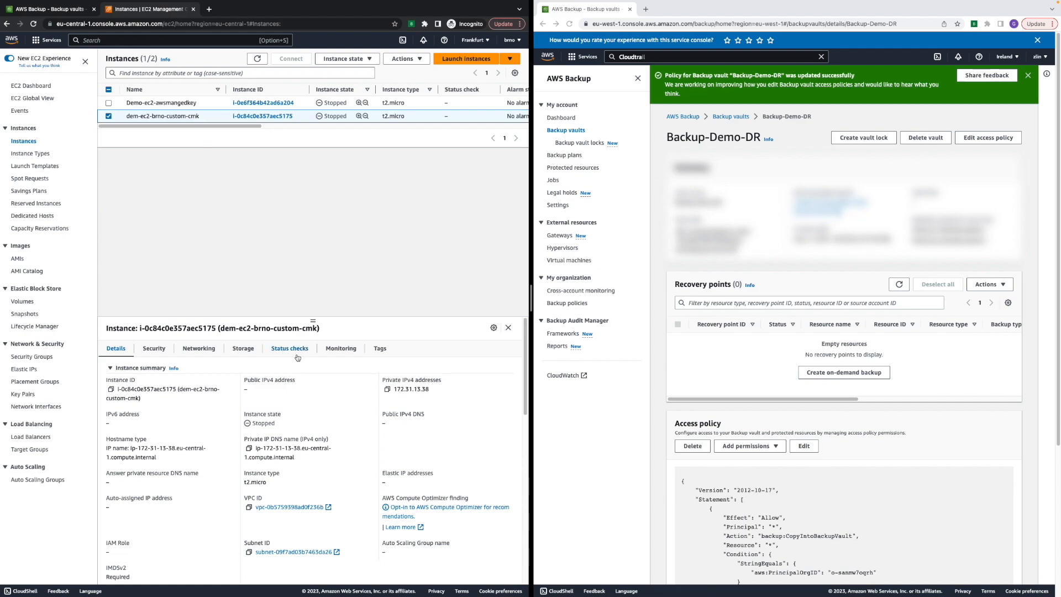
{"action": "left_click", "coordinate": [380, 348]}
{"action": "left_click_drag", "start_coordinate": [163, 418], "coordinate": [183, 419]}
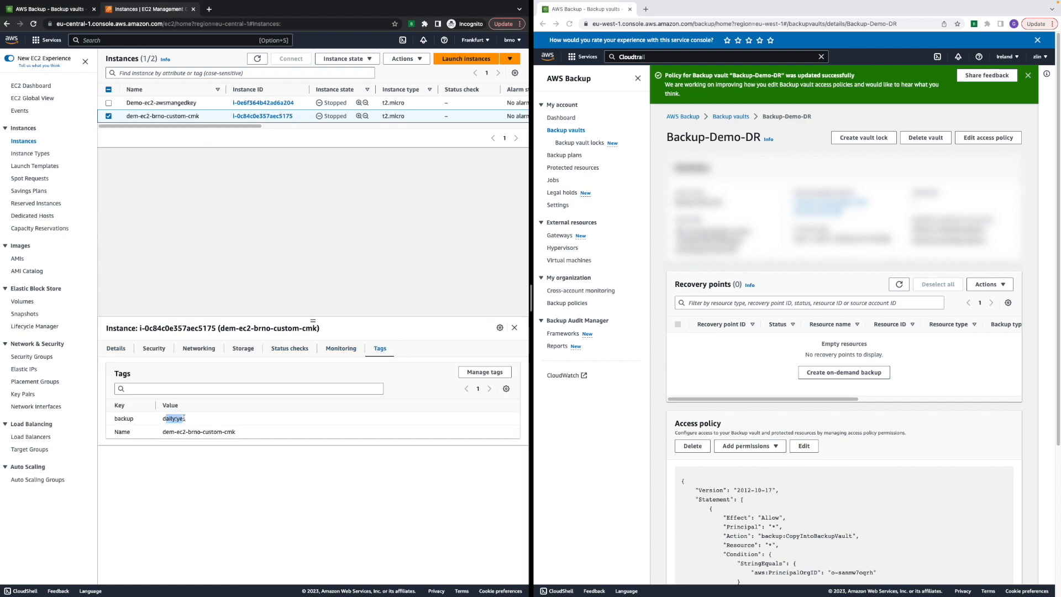
Open the volume attached to dem-ec2-brno-custom-cmk and check its KMS key alias
{"action": "left_click", "coordinate": [247, 355]}
{"action": "left_click", "coordinate": [145, 455]}
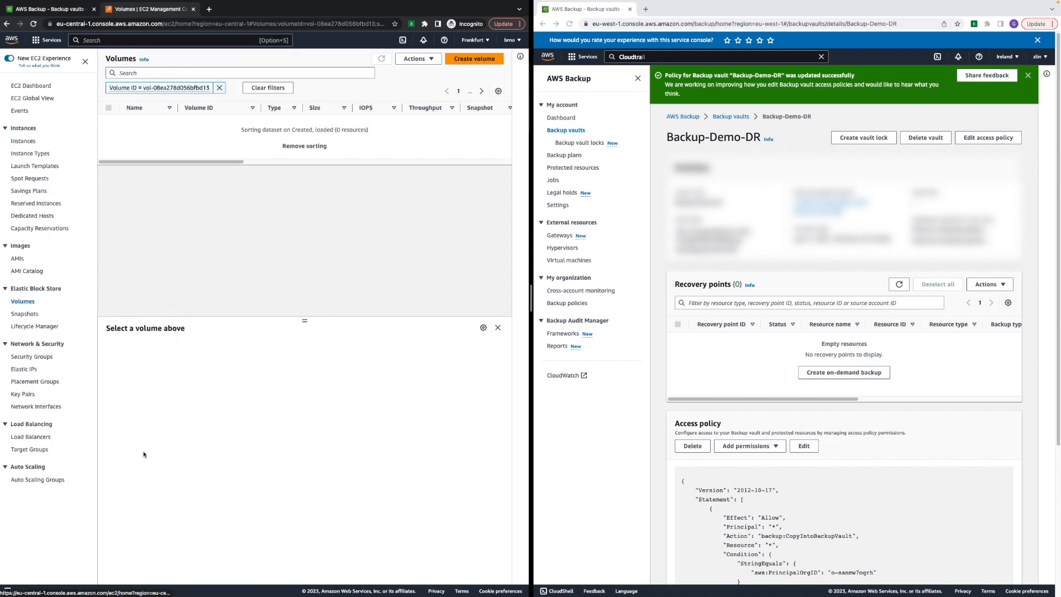
{"action": "left_click_drag", "start_coordinate": [240, 130], "coordinate": [464, 121]}
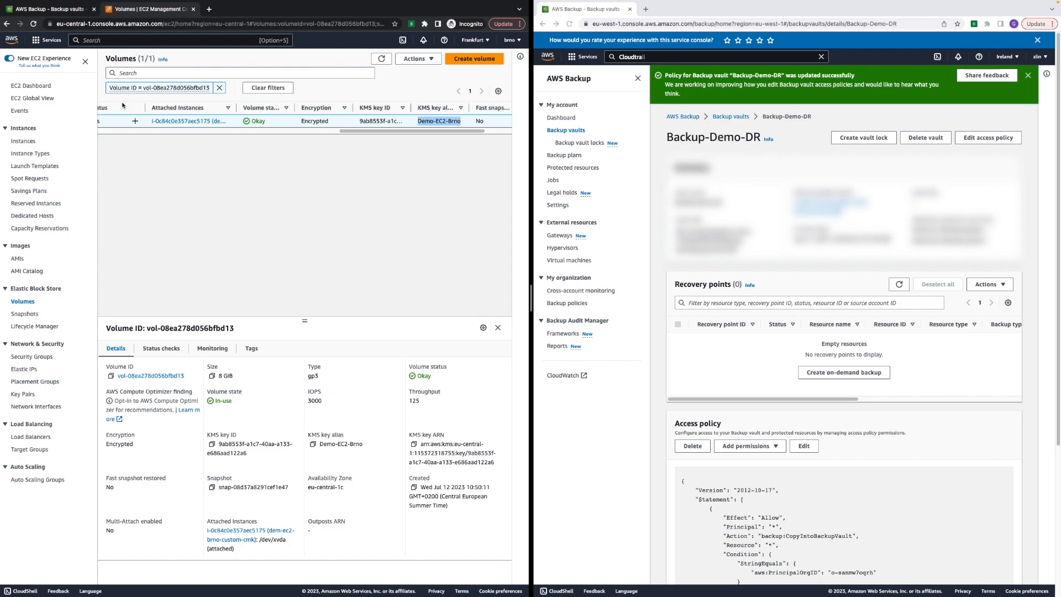
Go to Key Management Service and review the customer-managed keys and the AWS managed keys
{"action": "left_click", "coordinate": [100, 42]}
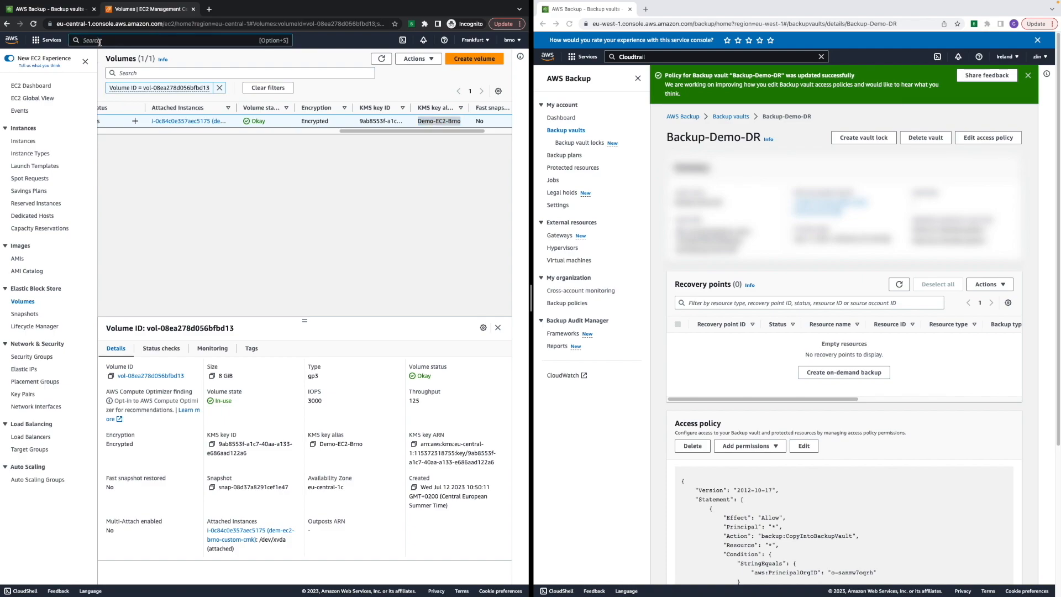
{"action": "type", "text": "kms"}
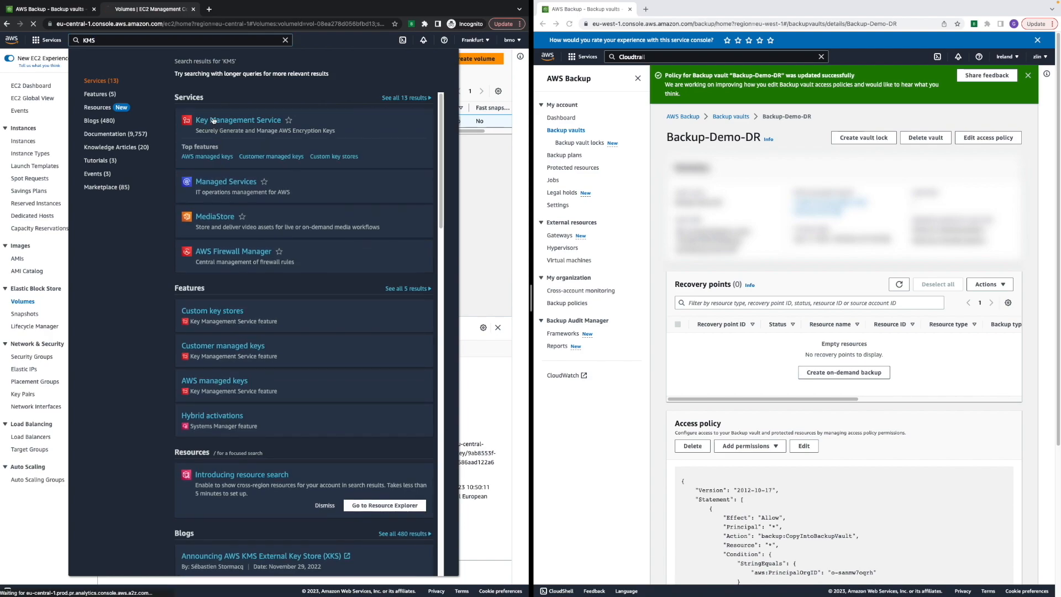
{"action": "key", "text": "Return"}
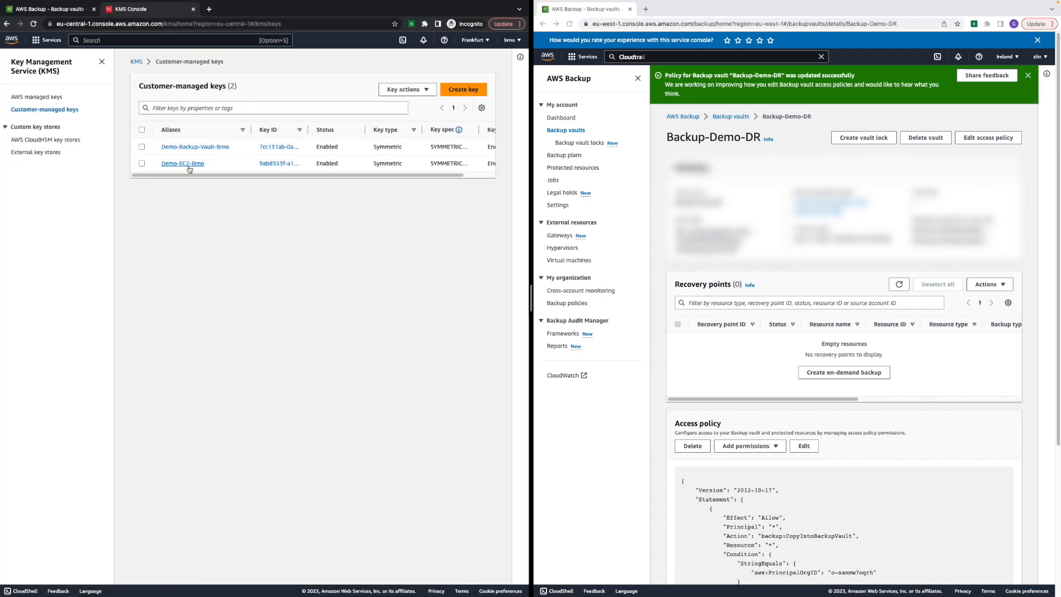
{"action": "left_click", "coordinate": [43, 97]}
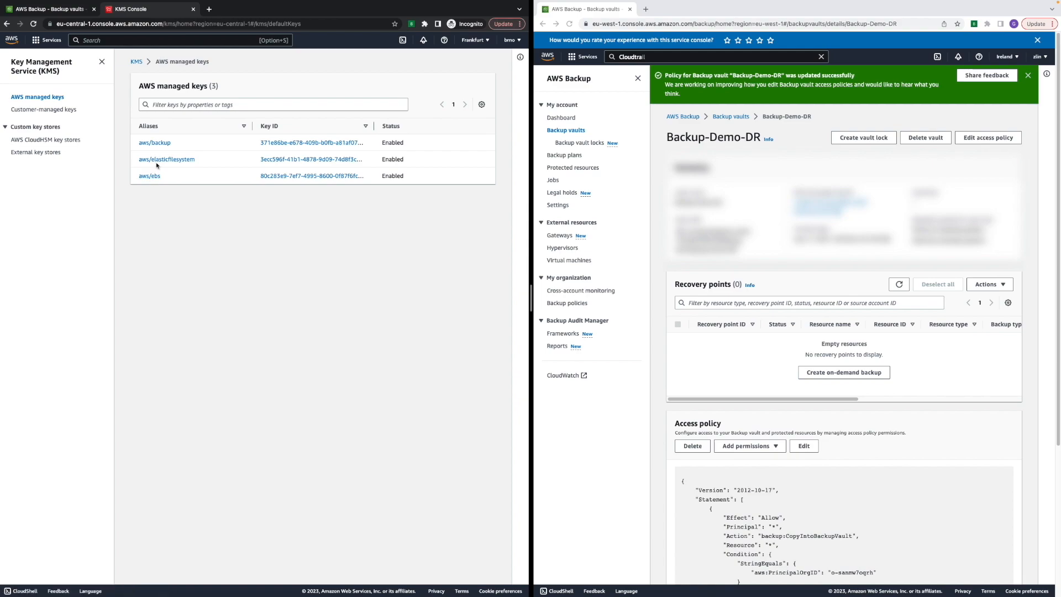
Open the customer-managed key Demo-EC2-Brno and examine its key policy in policy view
{"action": "left_click", "coordinate": [52, 112]}
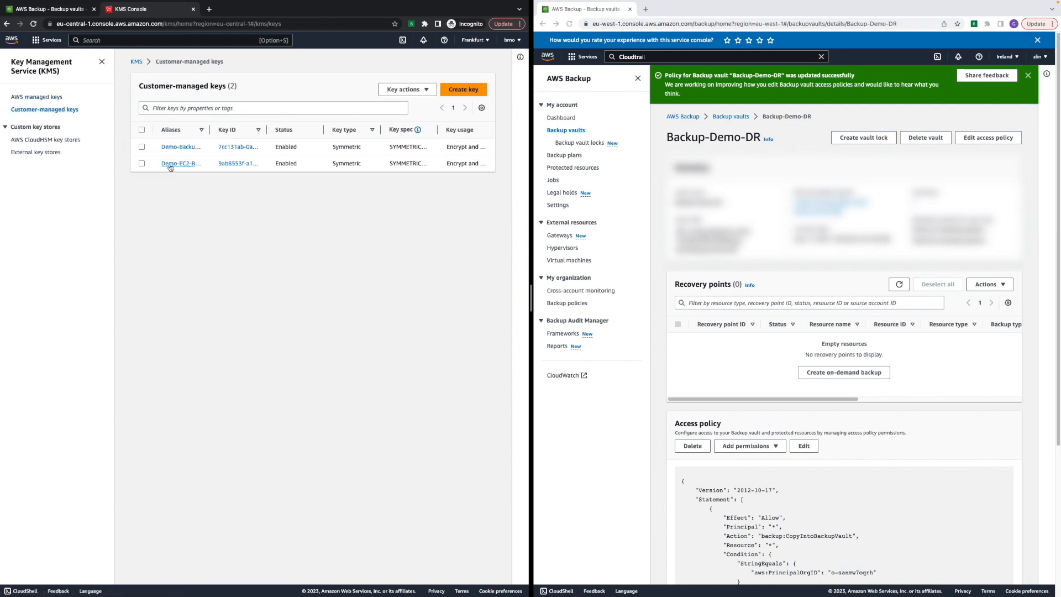
{"action": "left_click", "coordinate": [177, 168]}
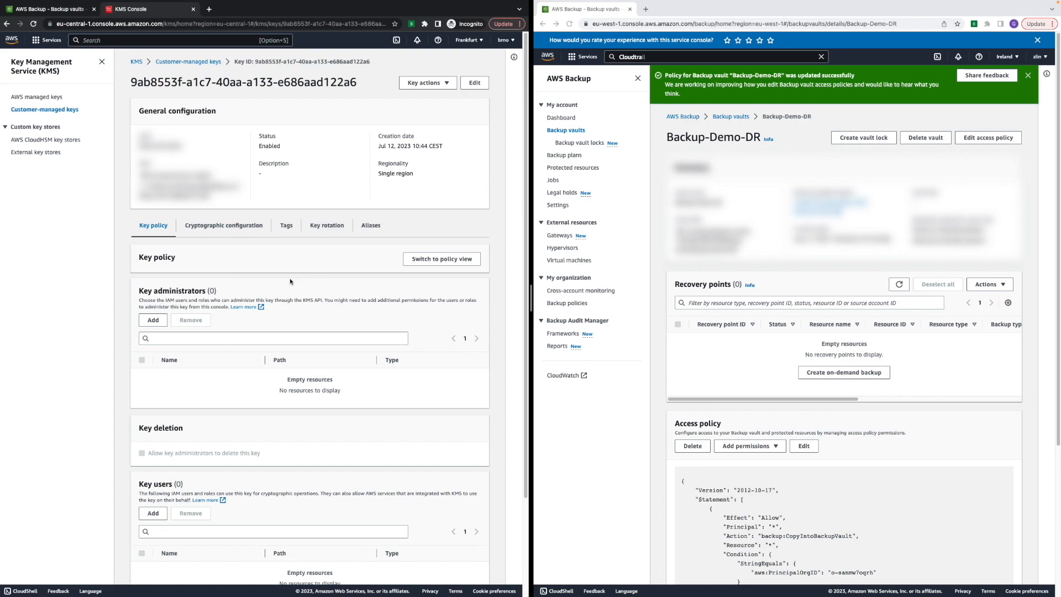
{"action": "left_click", "coordinate": [440, 261]}
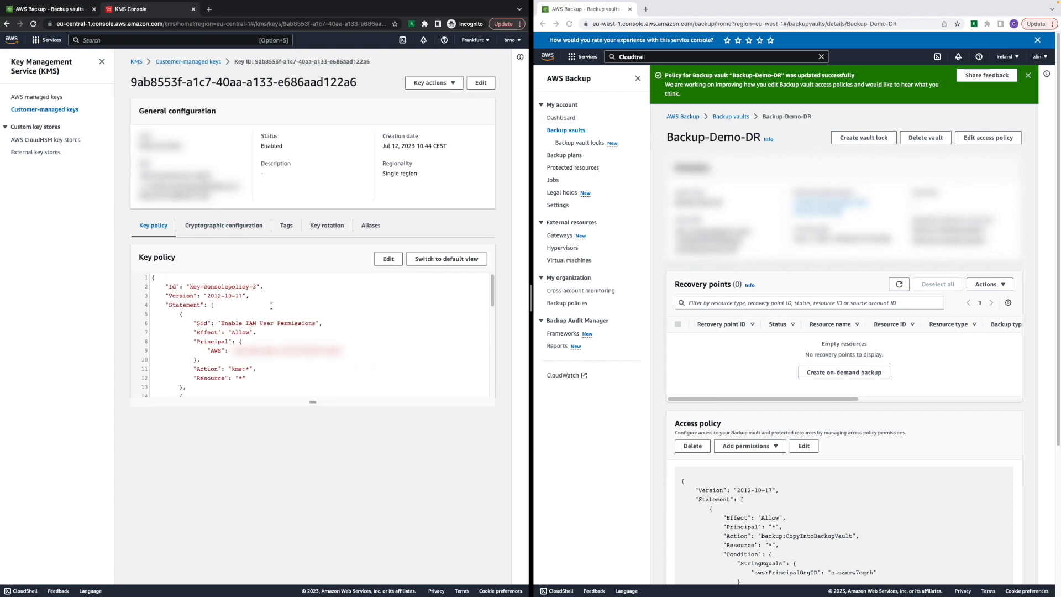
{"action": "scroll", "coordinate": [286, 325], "scroll_direction": "down", "scroll_amount": 10}
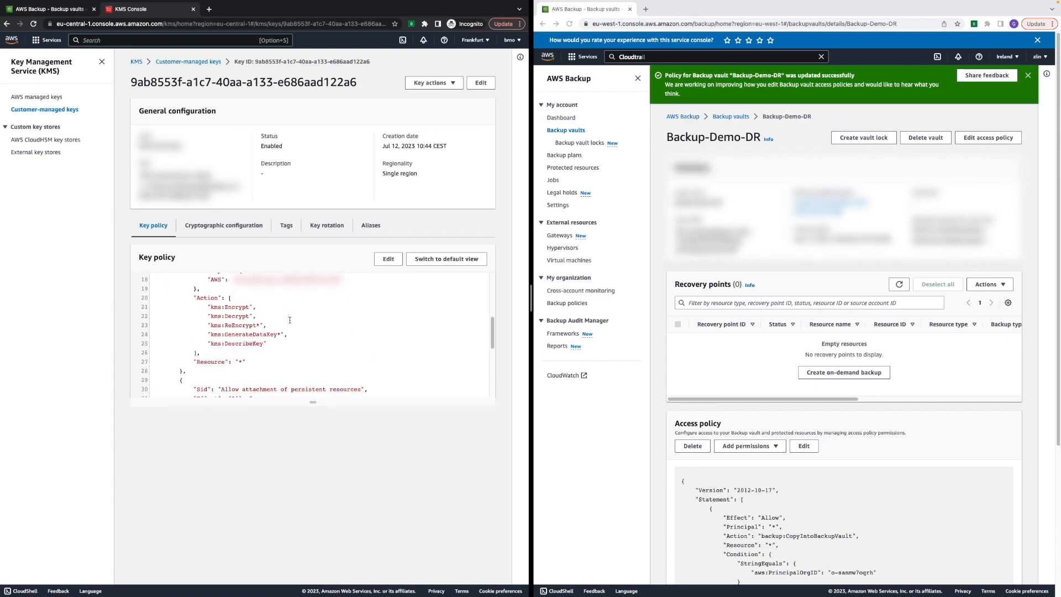
Examine the key policy statements allowing use of the key and attachment of persistent resources, including the permitted KMS actions
{"action": "scroll", "coordinate": [286, 325], "scroll_direction": "up", "scroll_amount": 7}
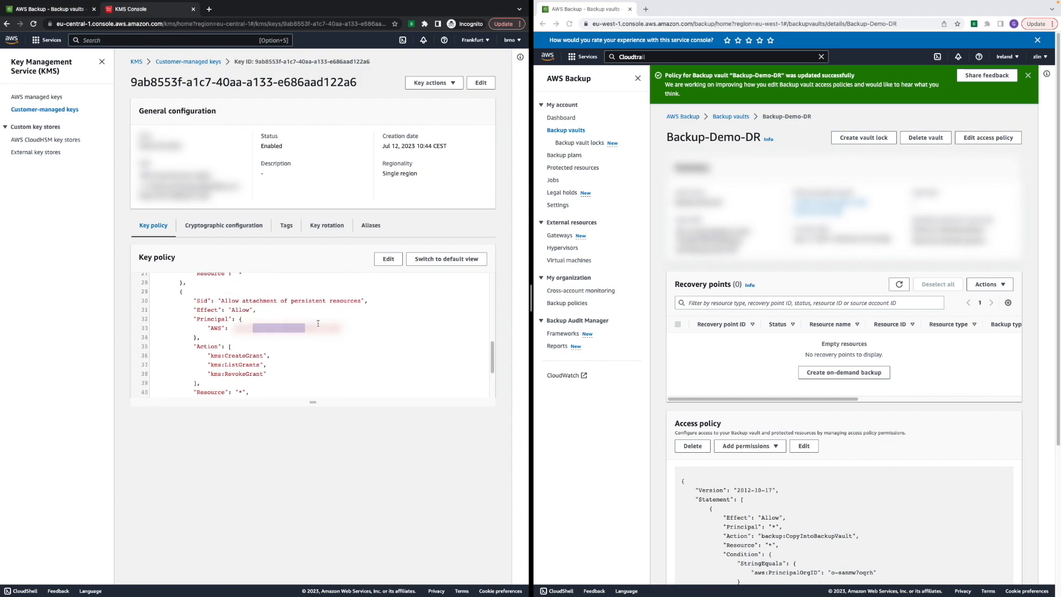
{"action": "scroll", "coordinate": [270, 303], "scroll_direction": "down", "scroll_amount": 1}
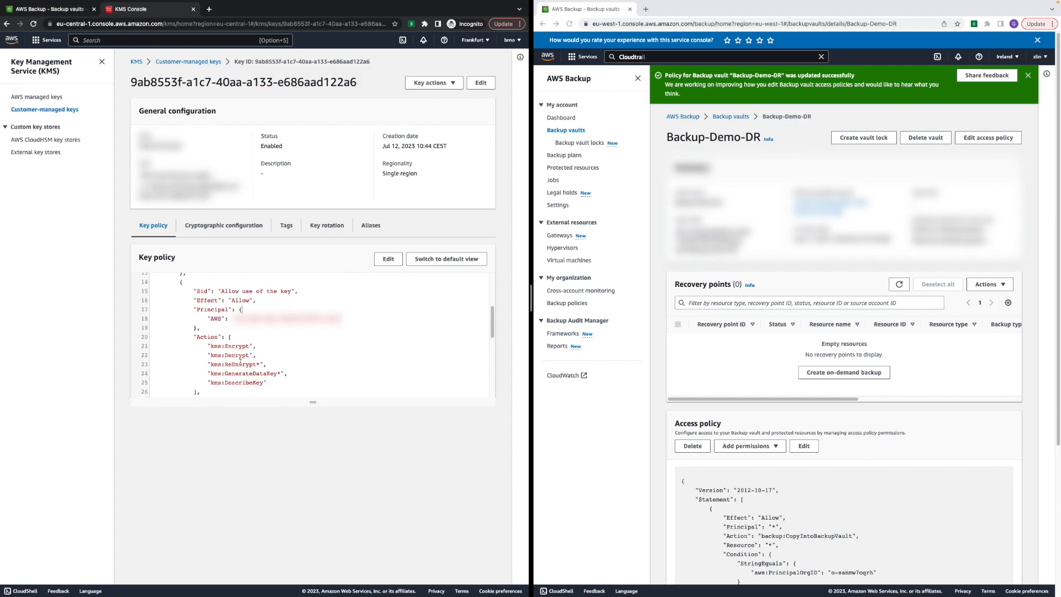
{"action": "scroll", "coordinate": [232, 370], "scroll_direction": "down", "scroll_amount": 1}
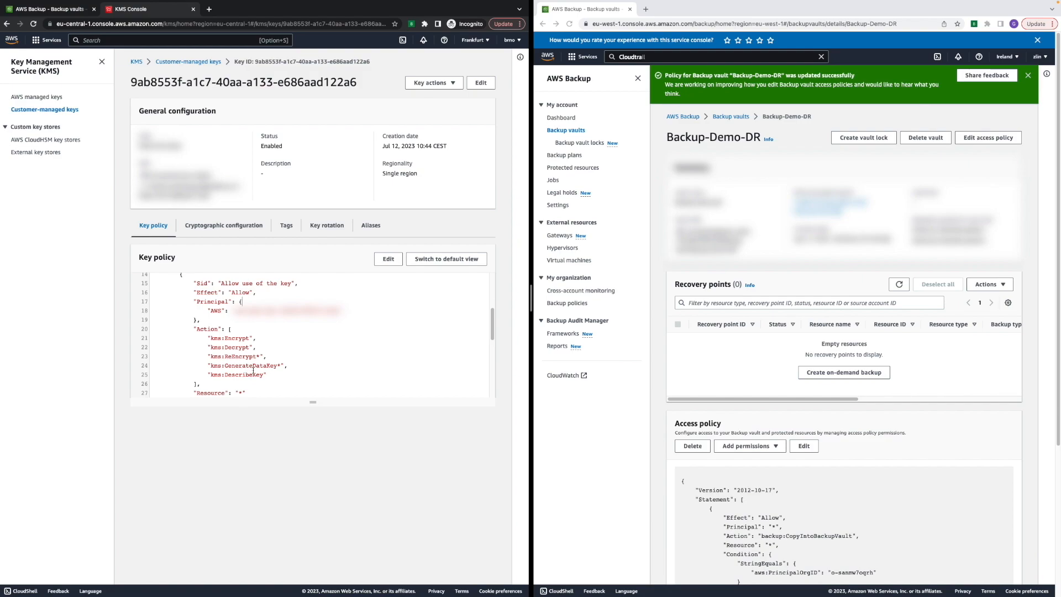
{"action": "left_click_drag", "start_coordinate": [204, 332], "coordinate": [247, 386]}
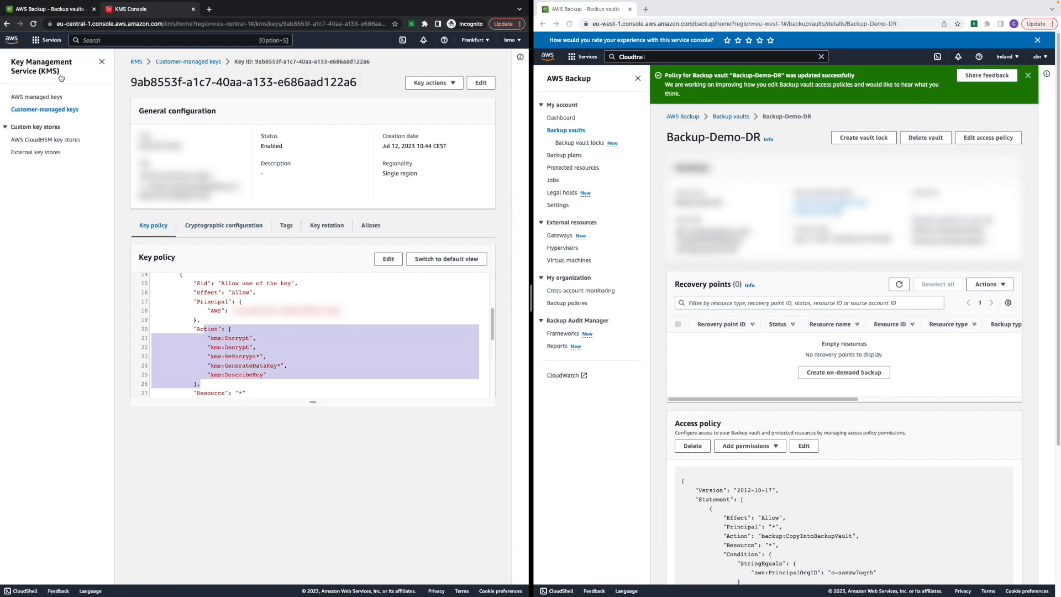
Go to the AWS Backup service, check the backup vaults list and open the backup plan Backup-demo-plan
{"action": "type", "text": "AWS BA"}
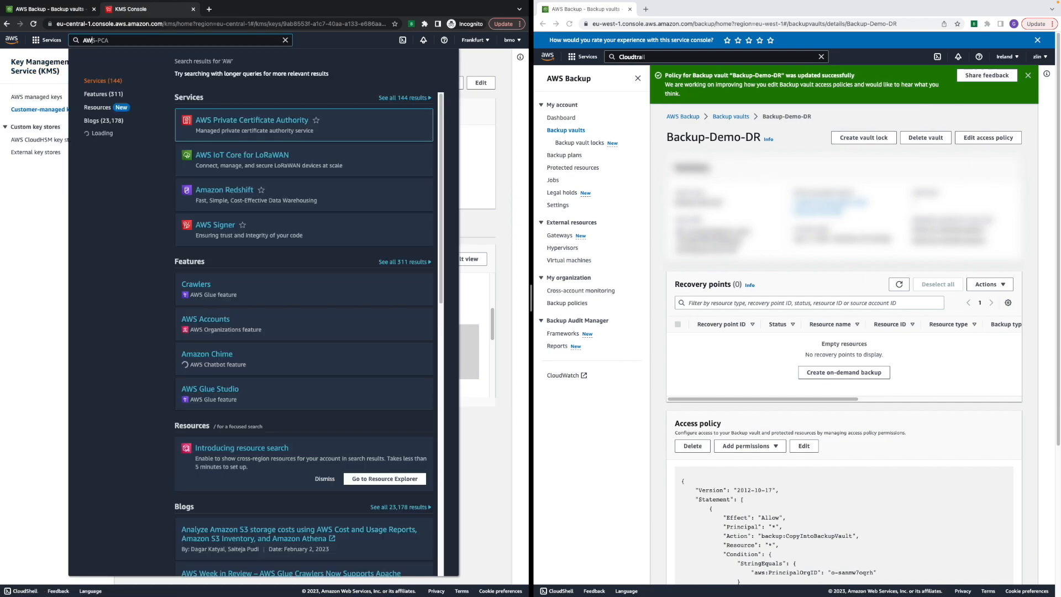
{"action": "type", "text": "k"}
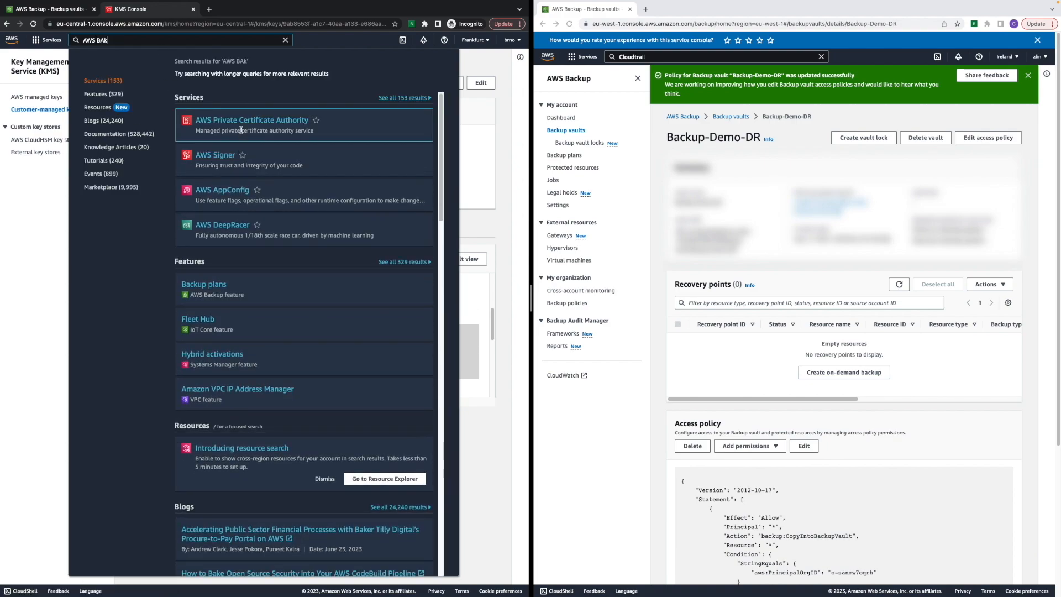
{"action": "key", "text": "BackSpace"}
{"action": "type", "text": "ckup"}
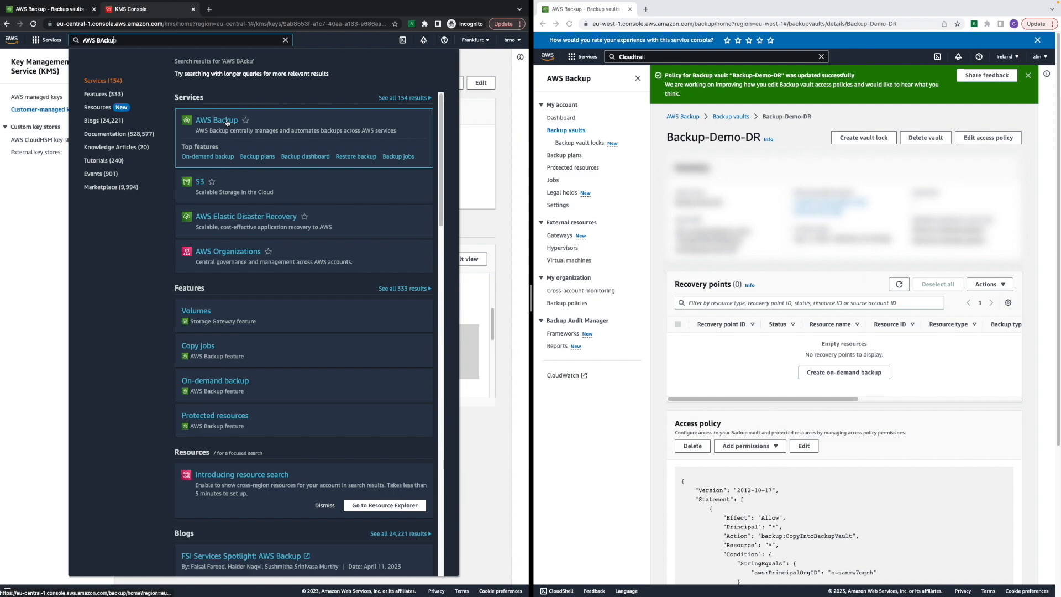
{"action": "key", "text": "Return"}
{"action": "left_click", "coordinate": [40, 114]}
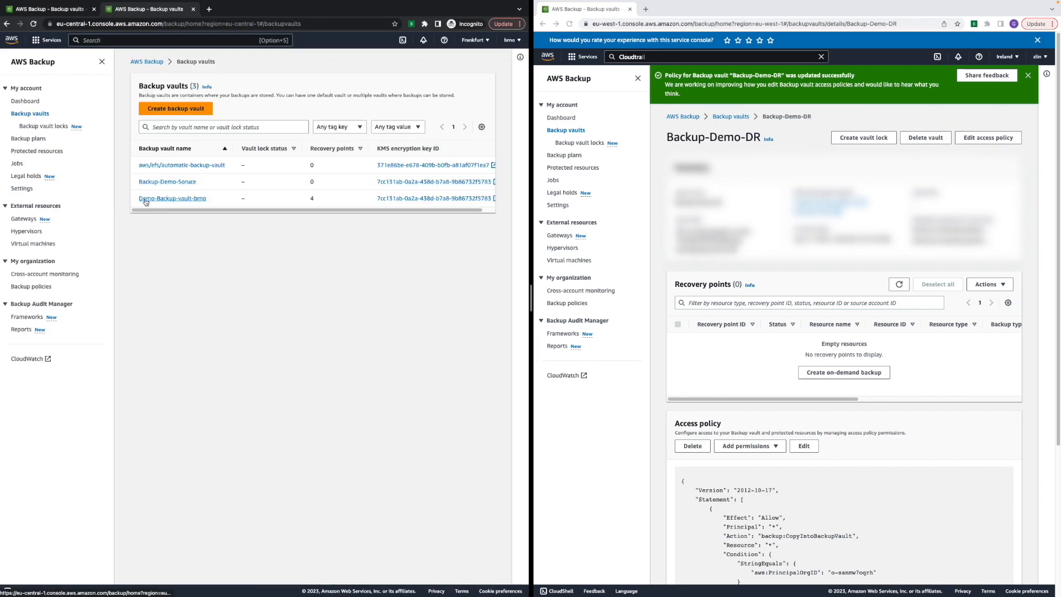
{"action": "left_click", "coordinate": [29, 138]}
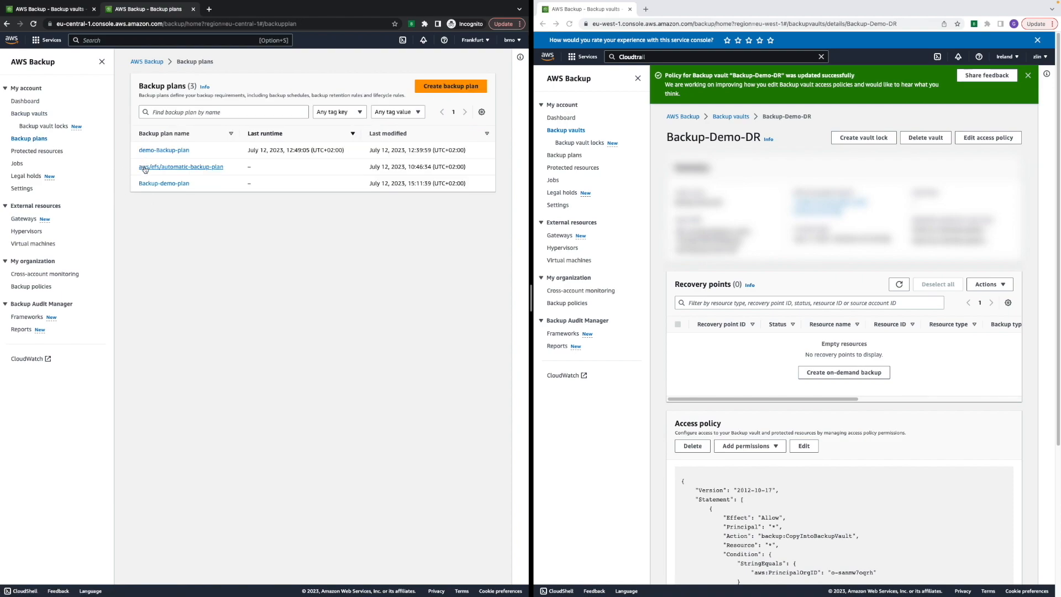
{"action": "left_click", "coordinate": [158, 185]}
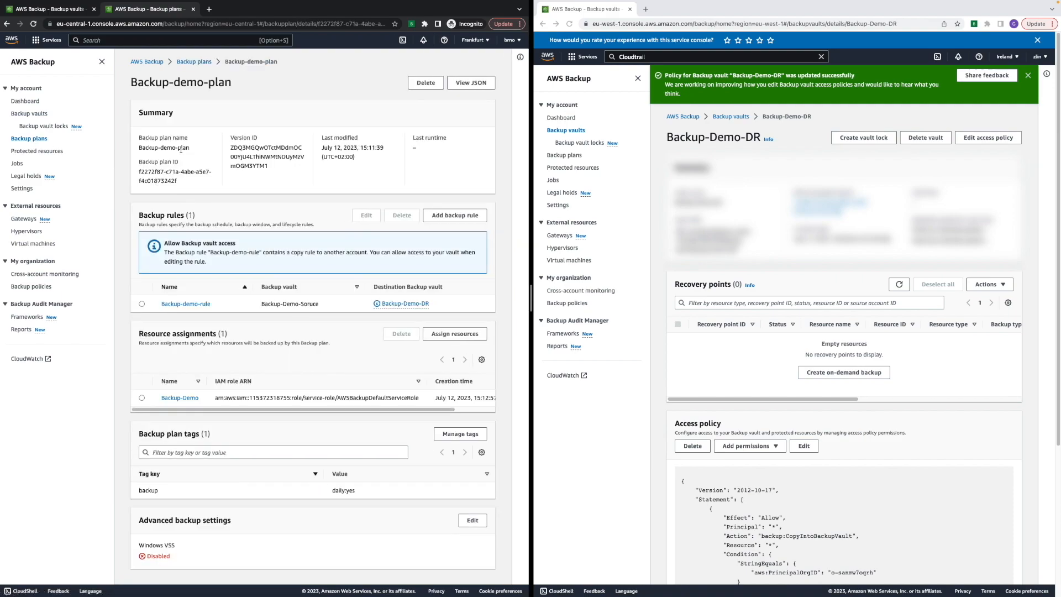
Start an on-demand backup from the protected resources, with resource type EFS and the file system demo-efs-share-brno
{"action": "left_click", "coordinate": [46, 152]}
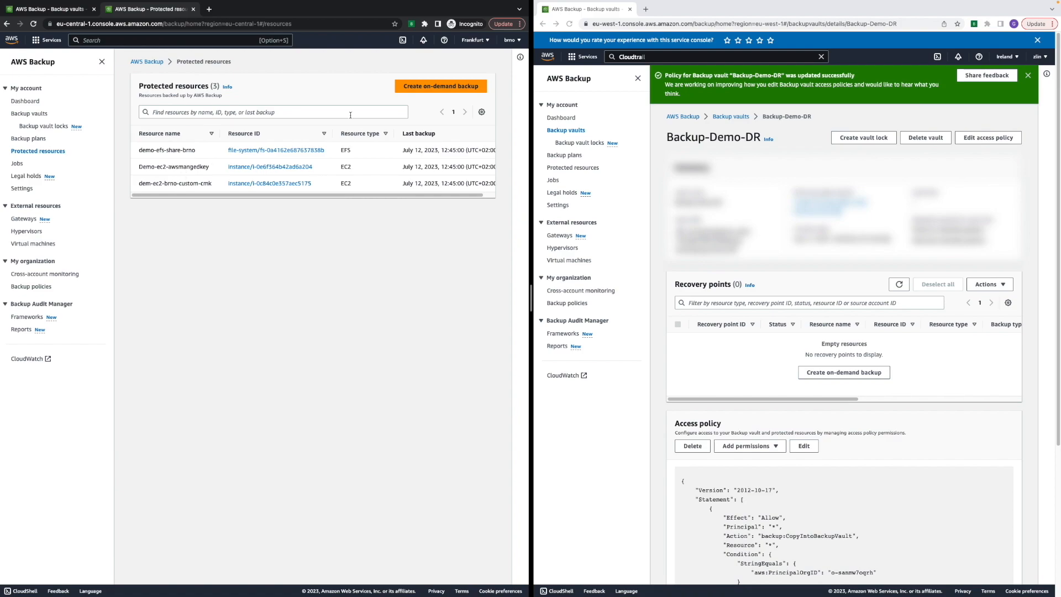
{"action": "left_click", "coordinate": [403, 89]}
{"action": "left_click", "coordinate": [135, 147]}
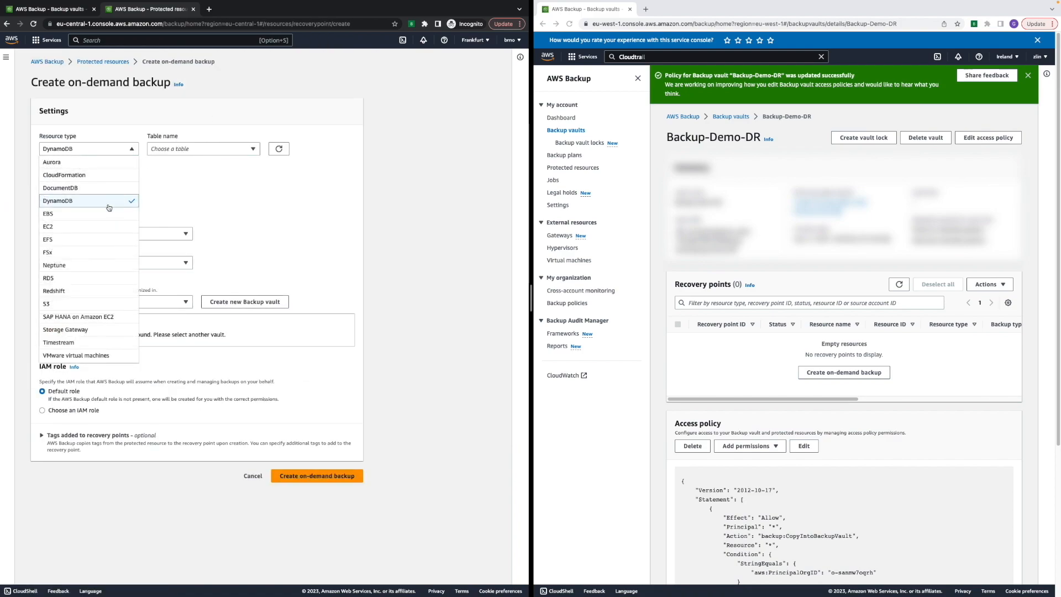
{"action": "left_click", "coordinate": [87, 237]}
{"action": "left_click", "coordinate": [196, 148]}
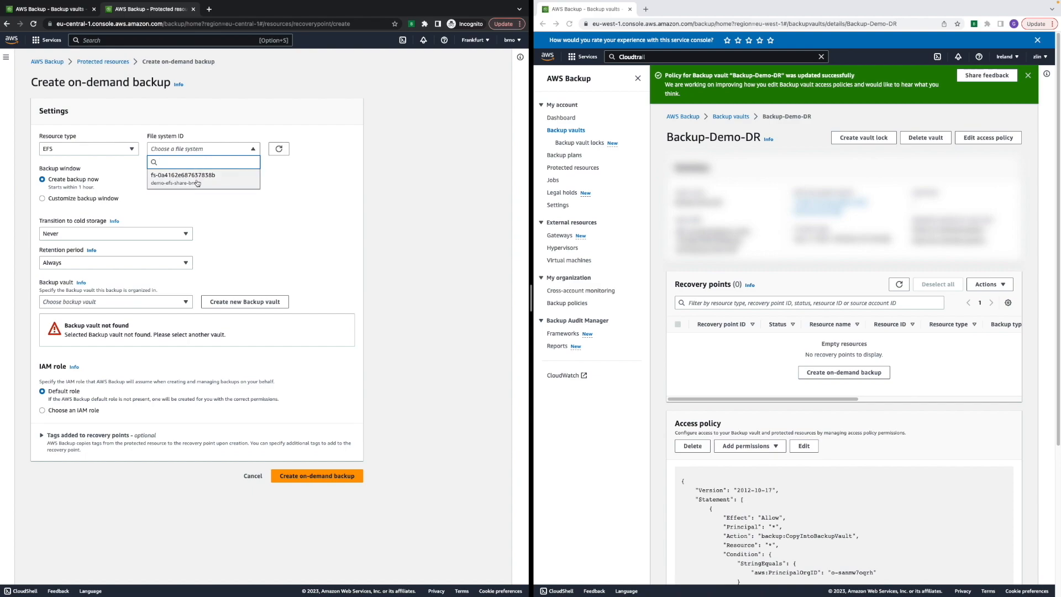
{"action": "left_click", "coordinate": [197, 181]}
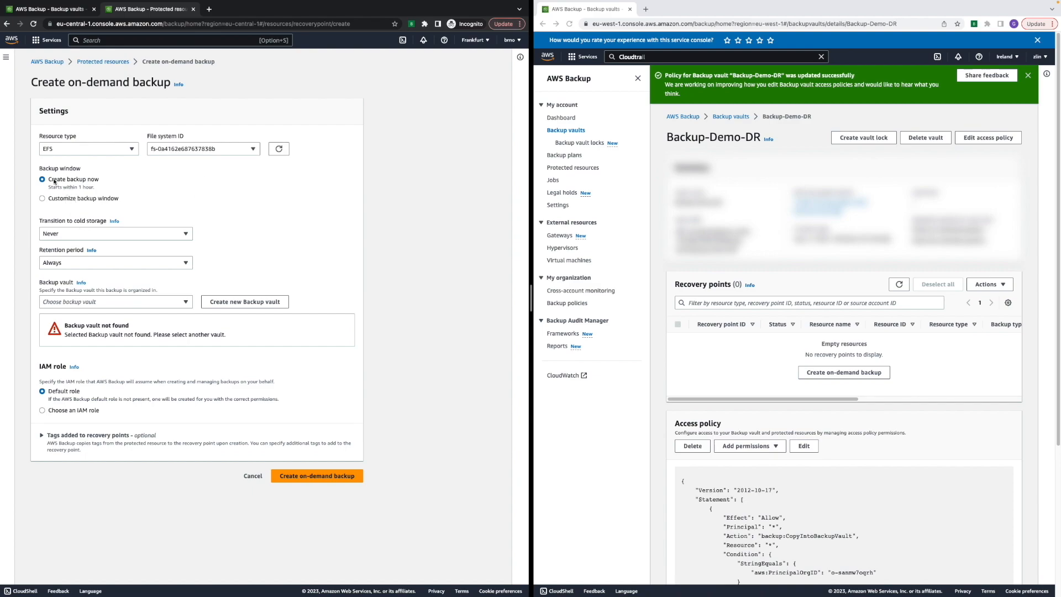
Set the on-demand backup's retention period to 1 day and its backup vault to Backup-Demo-Soruce
{"action": "left_click", "coordinate": [166, 262]}
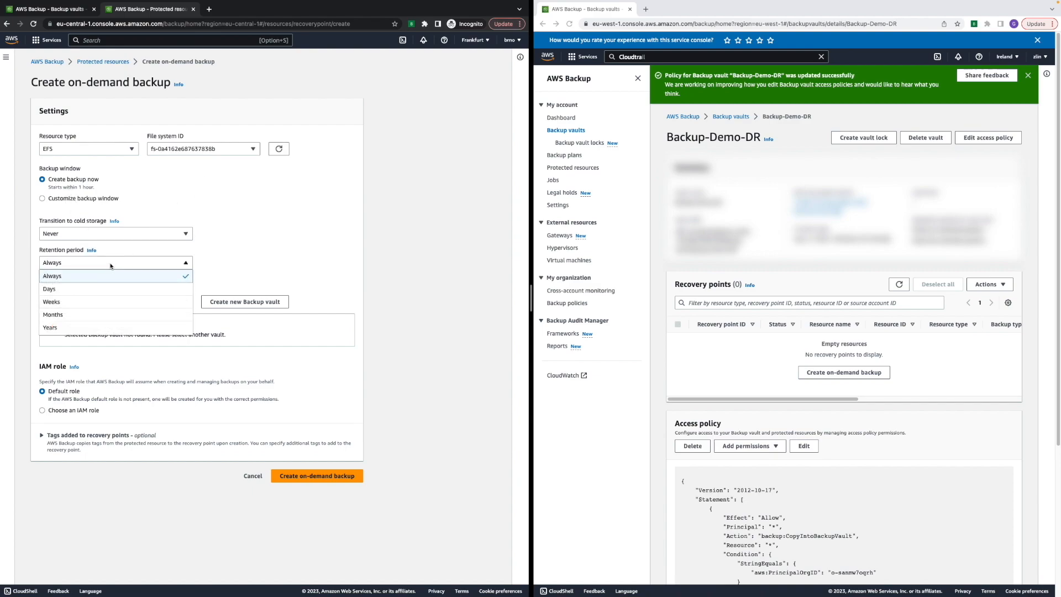
{"action": "left_click", "coordinate": [138, 288]}
{"action": "left_click", "coordinate": [172, 302]}
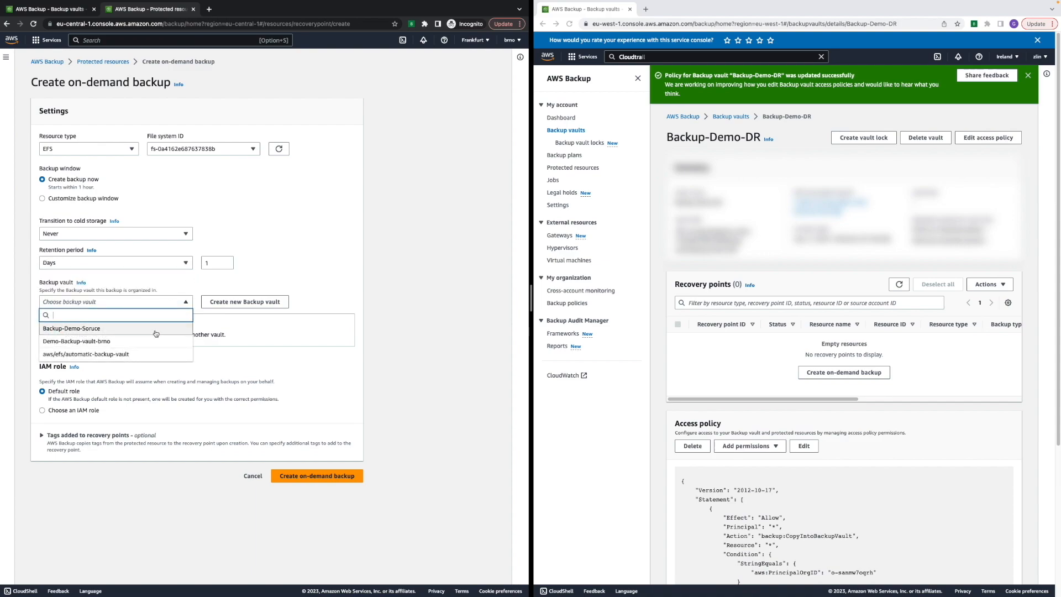
{"action": "left_click", "coordinate": [155, 329]}
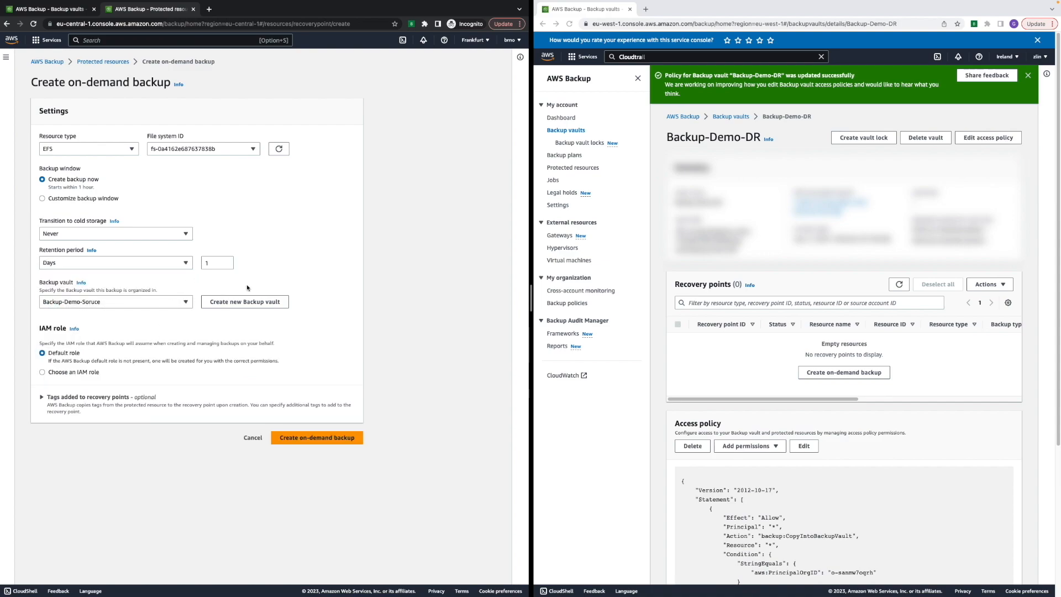
Add the recovery point tag backup with value daily:yes and create the on-demand backup
{"action": "left_click", "coordinate": [56, 398]}
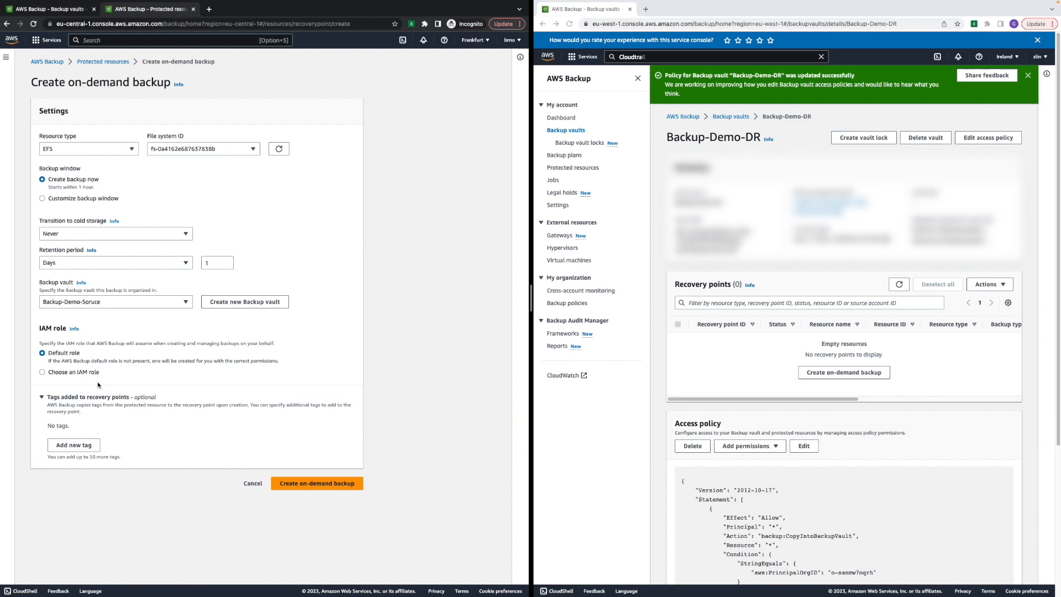
{"action": "left_click", "coordinate": [74, 446]}
{"action": "type", "text": "backup"}
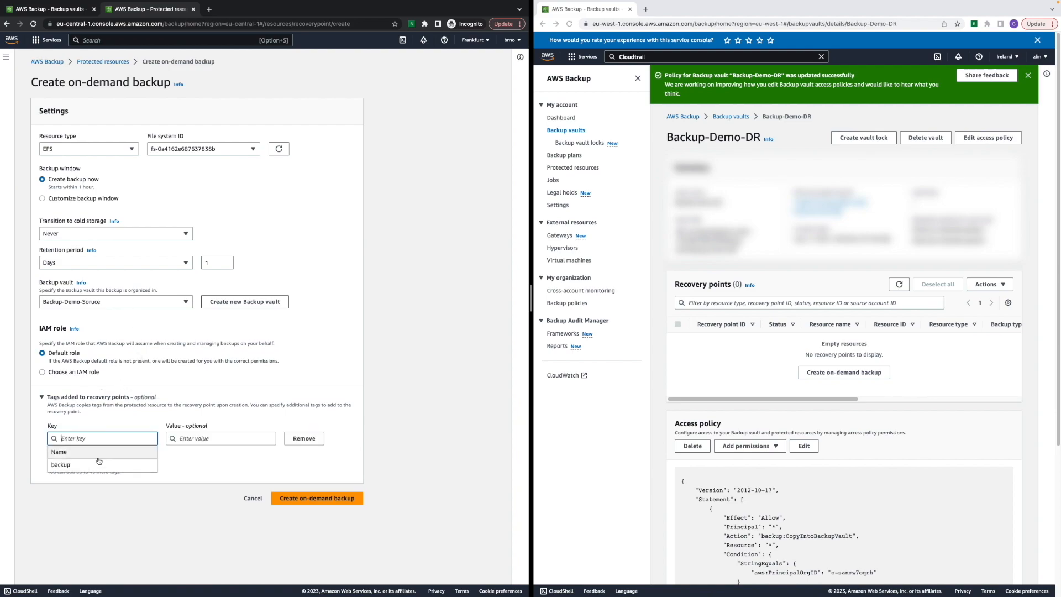
{"action": "key", "text": "Tab"}
{"action": "type", "text": "daily:yes"}
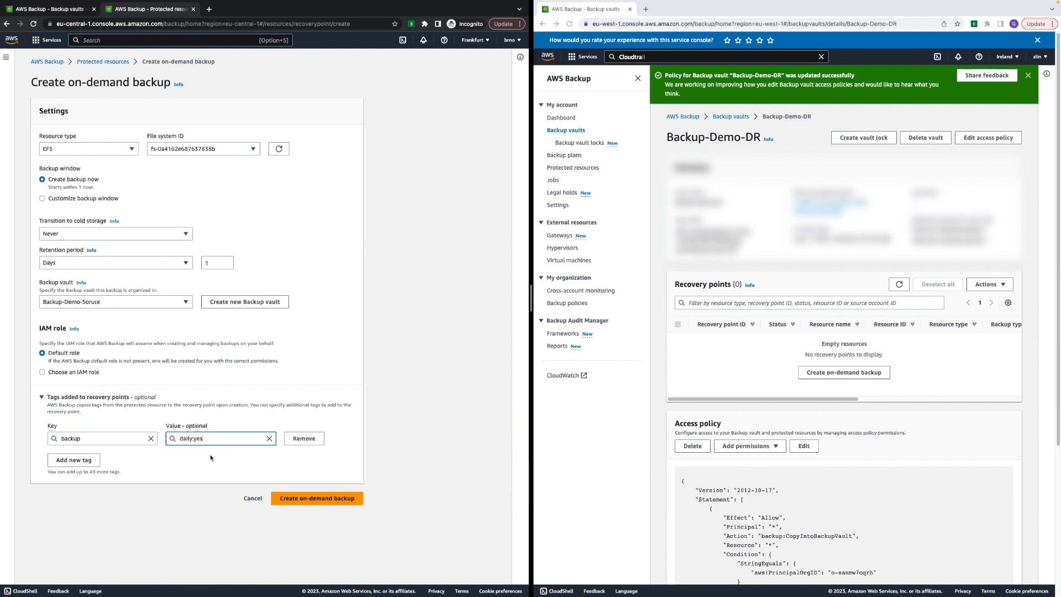
{"action": "left_click", "coordinate": [295, 501]}
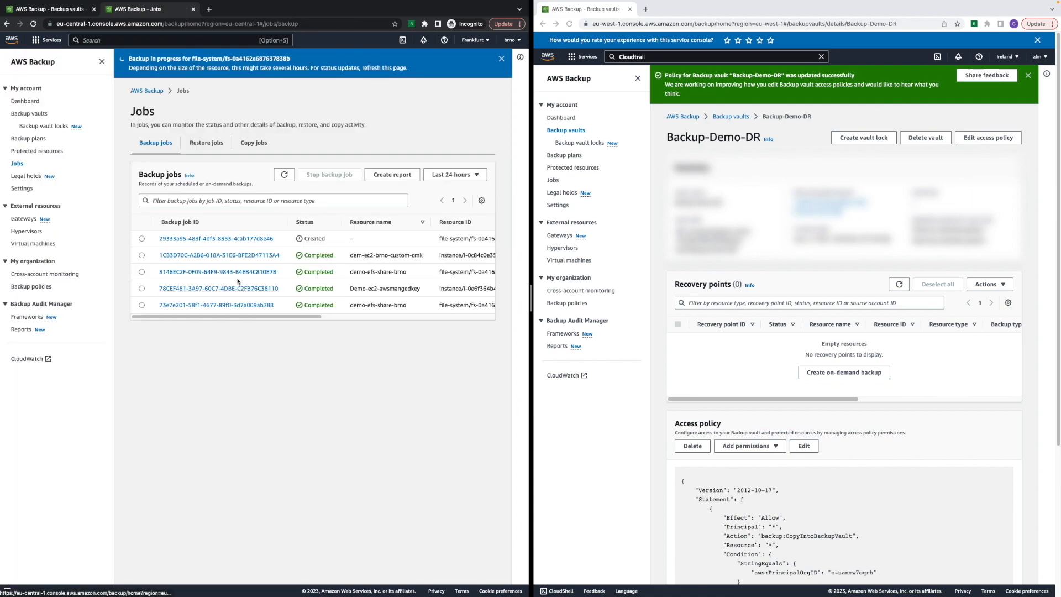
Refresh the backup jobs and open the newest demo-efs-share-brno job to check its details
{"action": "left_click_drag", "start_coordinate": [314, 317], "coordinate": [269, 315]}
{"action": "left_click", "coordinate": [284, 175]}
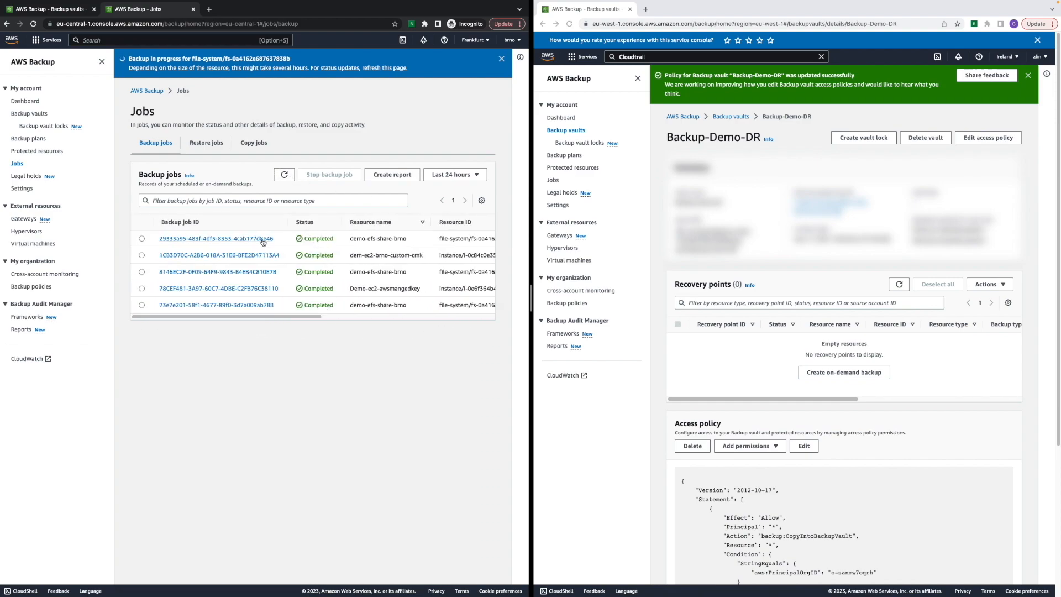
{"action": "left_click", "coordinate": [175, 239]}
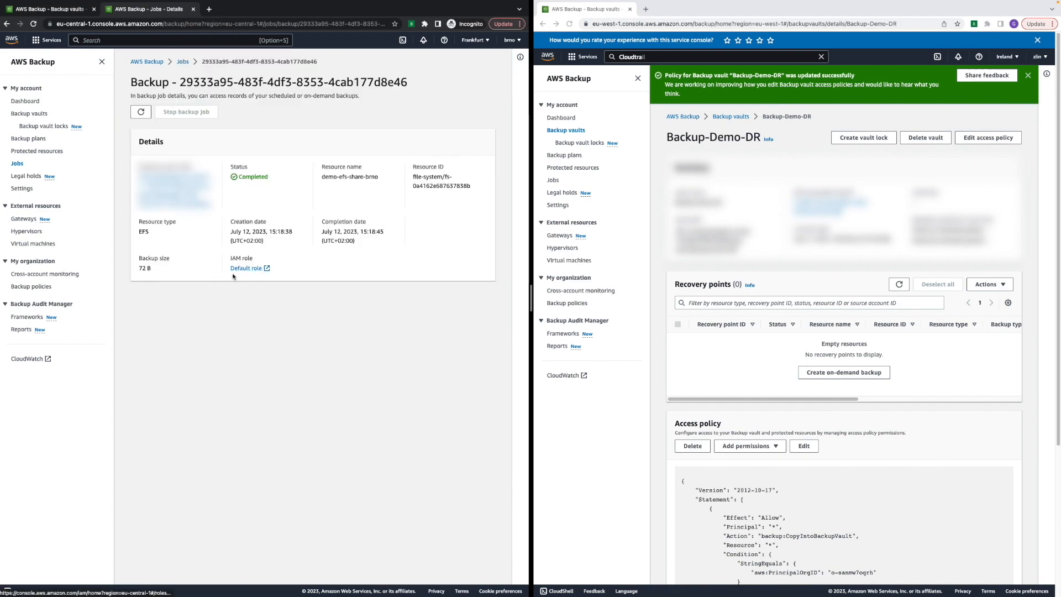
Check the protected resources, then open the EFS recovery point in the vault Backup-Demo-Soruce and check its encryption key
{"action": "left_click", "coordinate": [40, 154]}
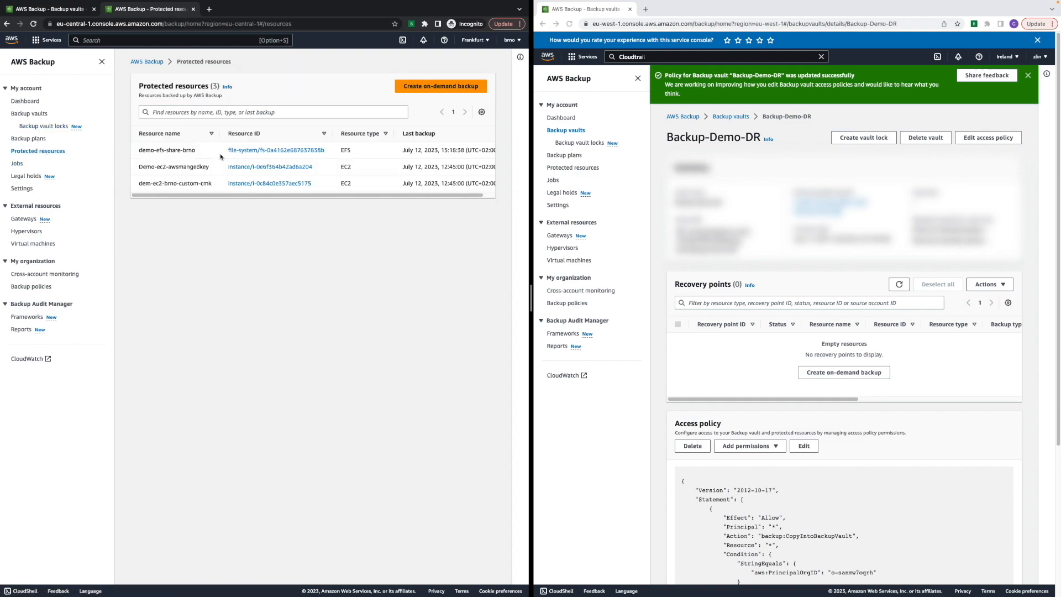
{"action": "left_click", "coordinate": [31, 114]}
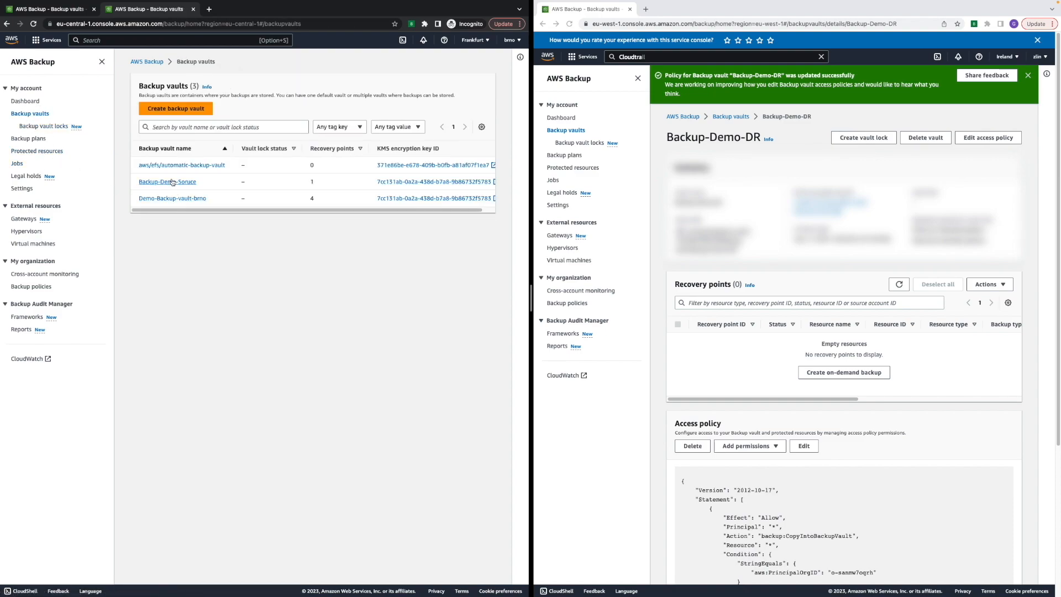
{"action": "left_click", "coordinate": [171, 182]}
{"action": "scroll", "coordinate": [215, 291], "scroll_direction": "right", "scroll_amount": 10}
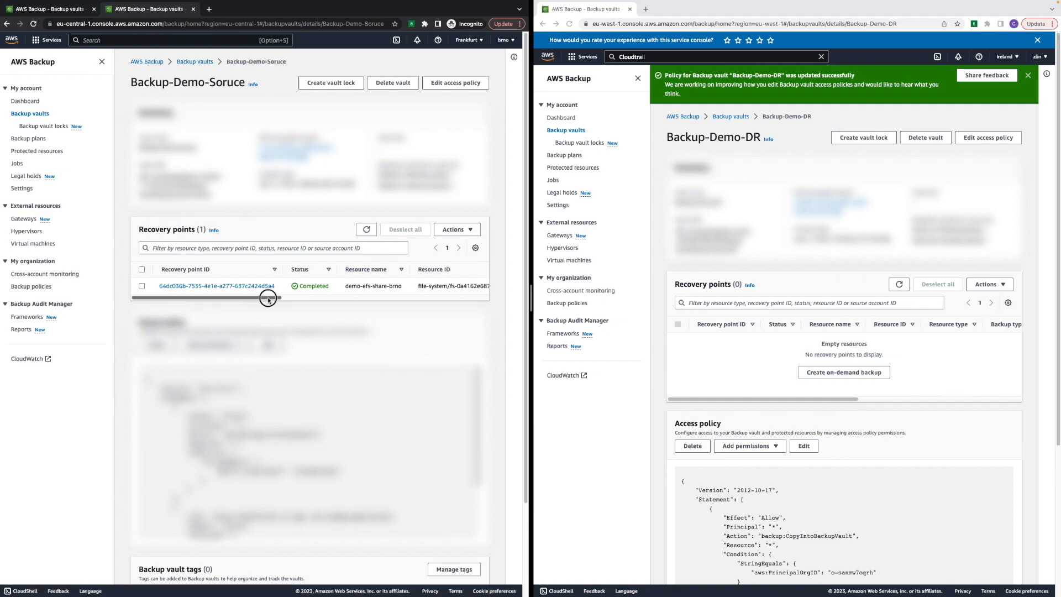
{"action": "left_click_drag", "start_coordinate": [403, 297], "coordinate": [253, 298]}
{"action": "left_click", "coordinate": [210, 286]}
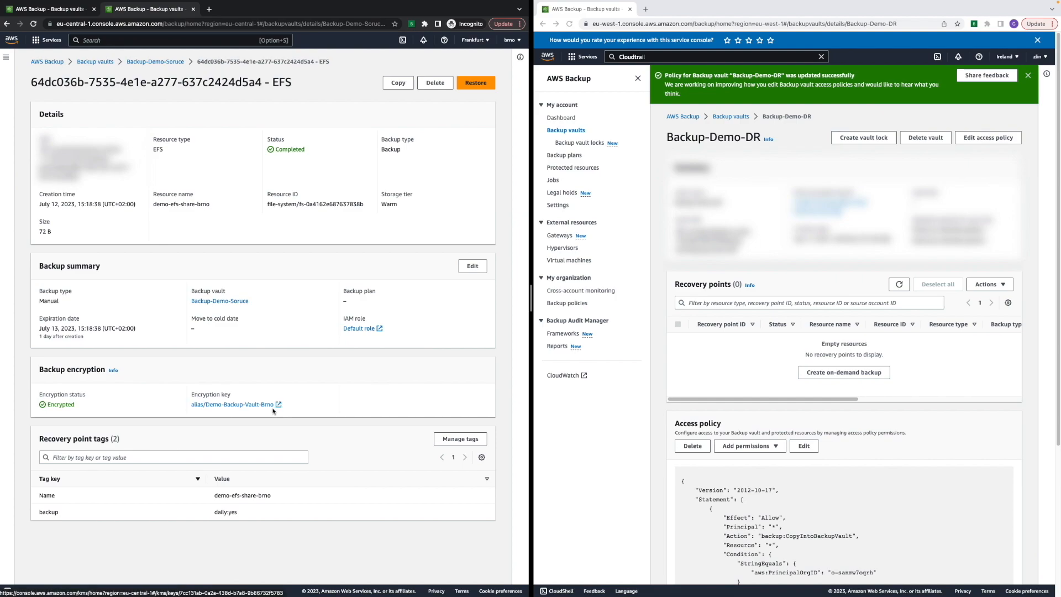
{"action": "left_click_drag", "start_coordinate": [191, 405], "coordinate": [271, 409]}
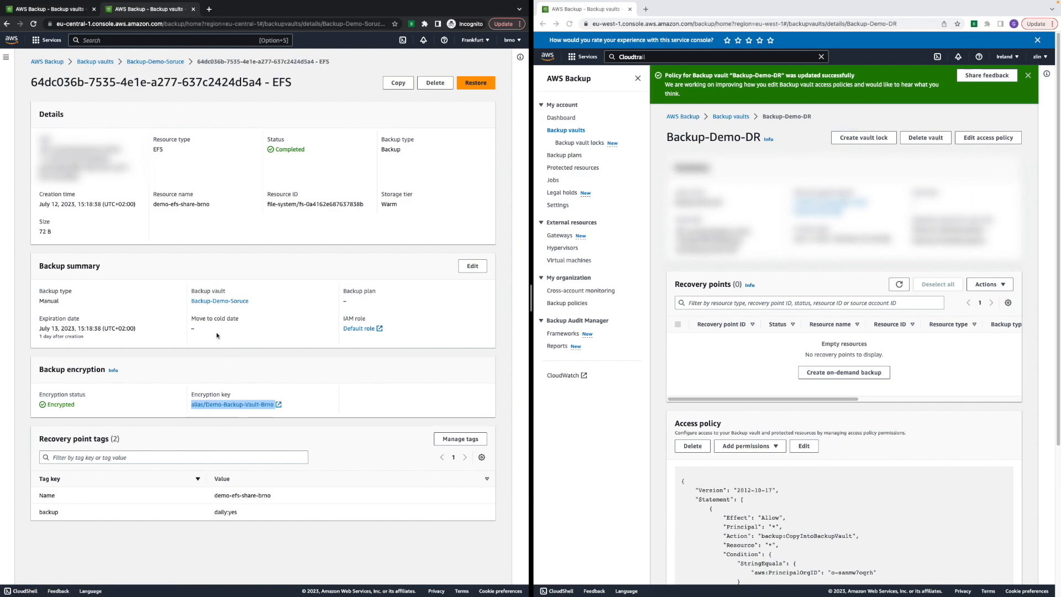
Start copying the EFS recovery point to Europe (Ireland) and enable copying to another account's vault
{"action": "left_click", "coordinate": [398, 83]}
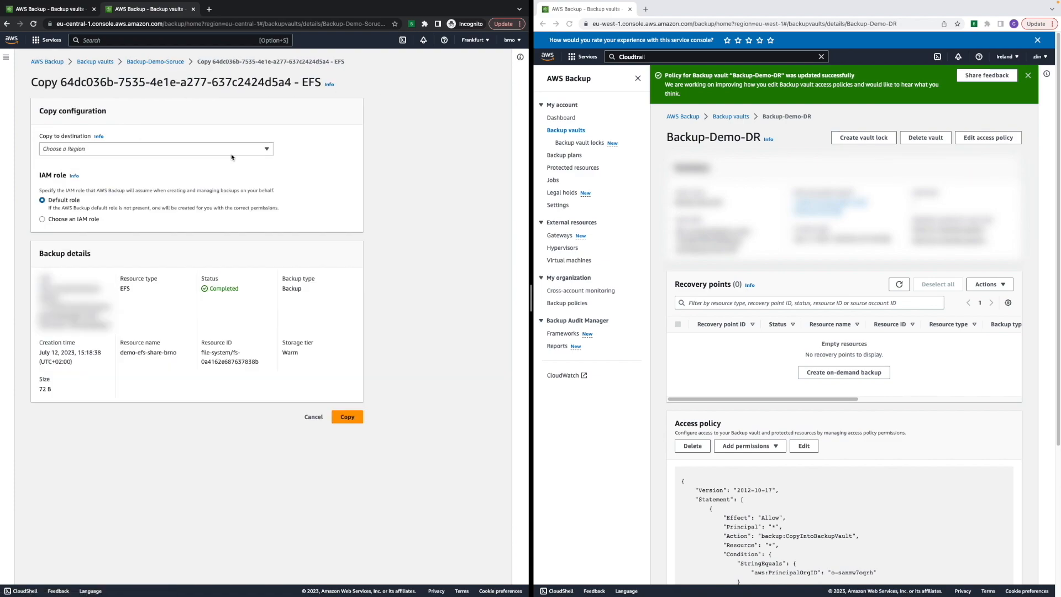
{"action": "left_click", "coordinate": [210, 148]}
{"action": "type", "text": "ire"}
{"action": "left_click", "coordinate": [157, 179]}
{"action": "left_click", "coordinate": [156, 199]}
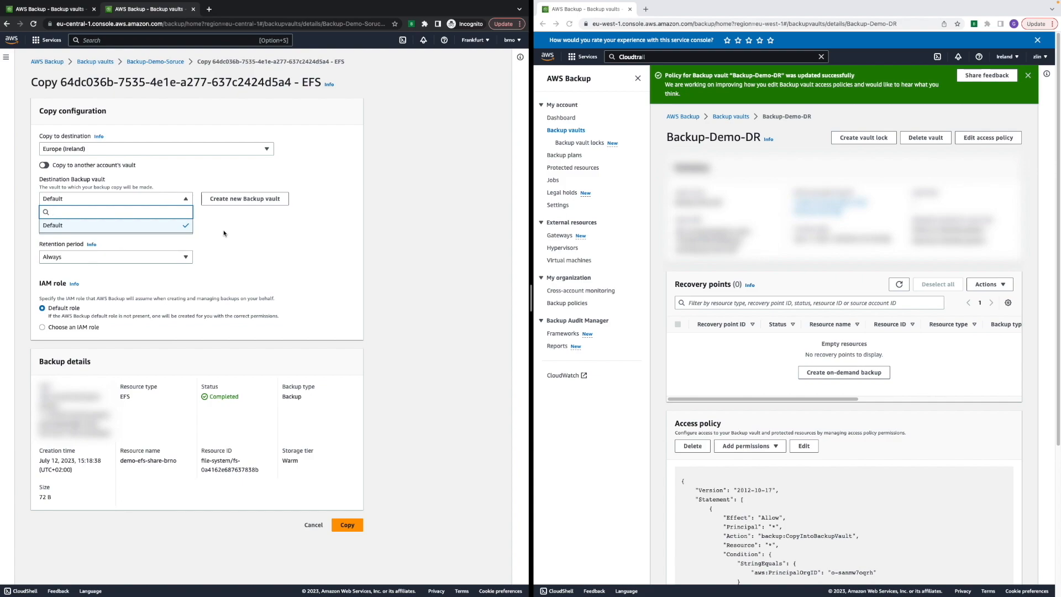
{"action": "left_click", "coordinate": [46, 165]}
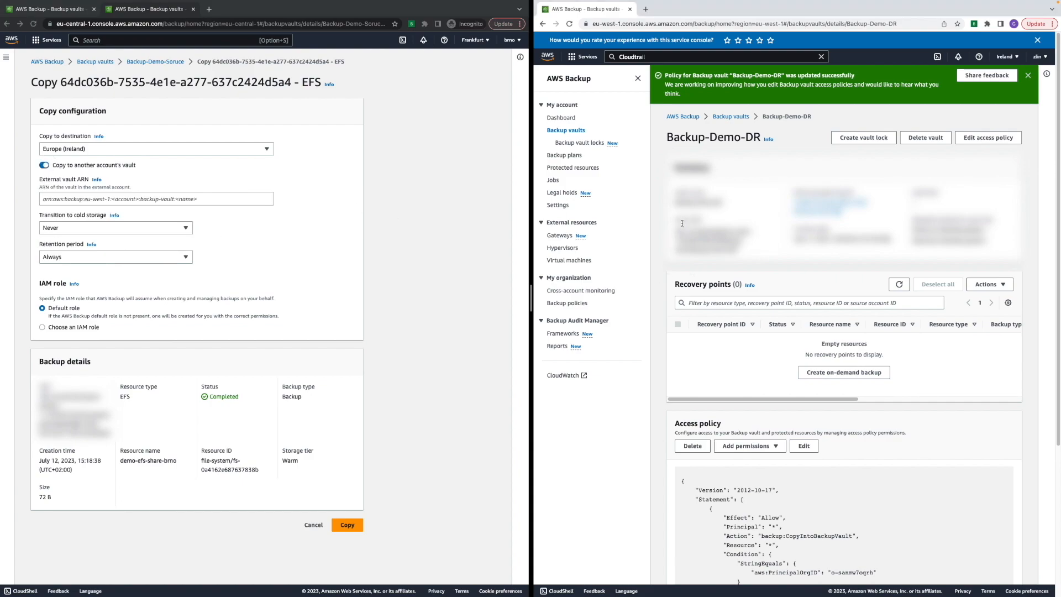
Paste the ARN of the Backup-Demo-DR vault as the external vault and allow backup recovery access to Backup-Demo-Soruce
{"action": "left_click", "coordinate": [113, 199]}
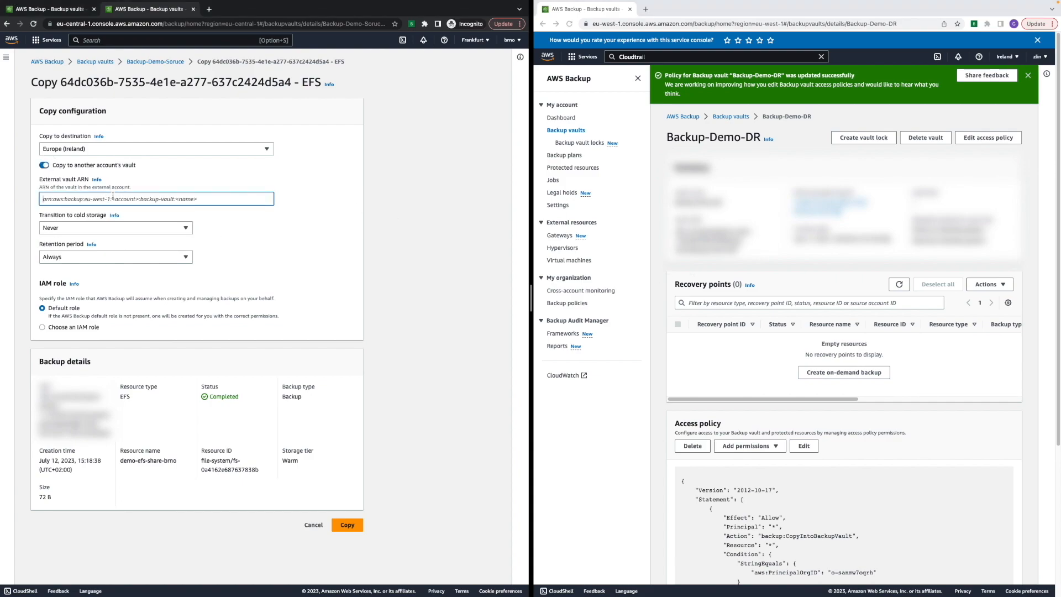
{"action": "key", "text": "ctrl+v"}
{"action": "left_click", "coordinate": [325, 221]}
{"action": "left_click", "coordinate": [362, 442]}
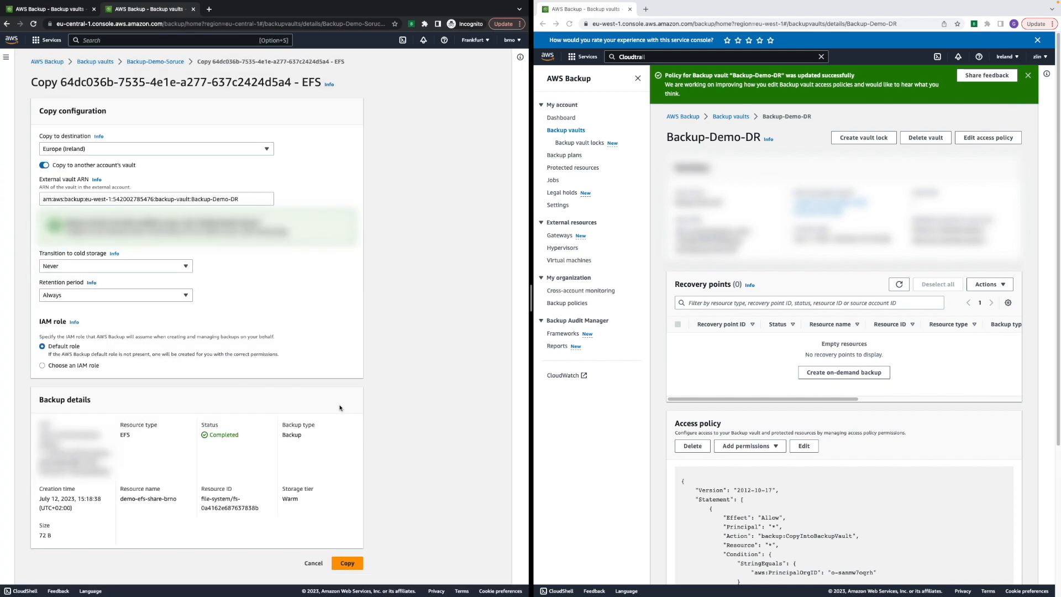
Set the copy's retention period to 1 day and try to start the cross-account copy
{"action": "left_click", "coordinate": [171, 295]}
{"action": "left_click", "coordinate": [166, 315]}
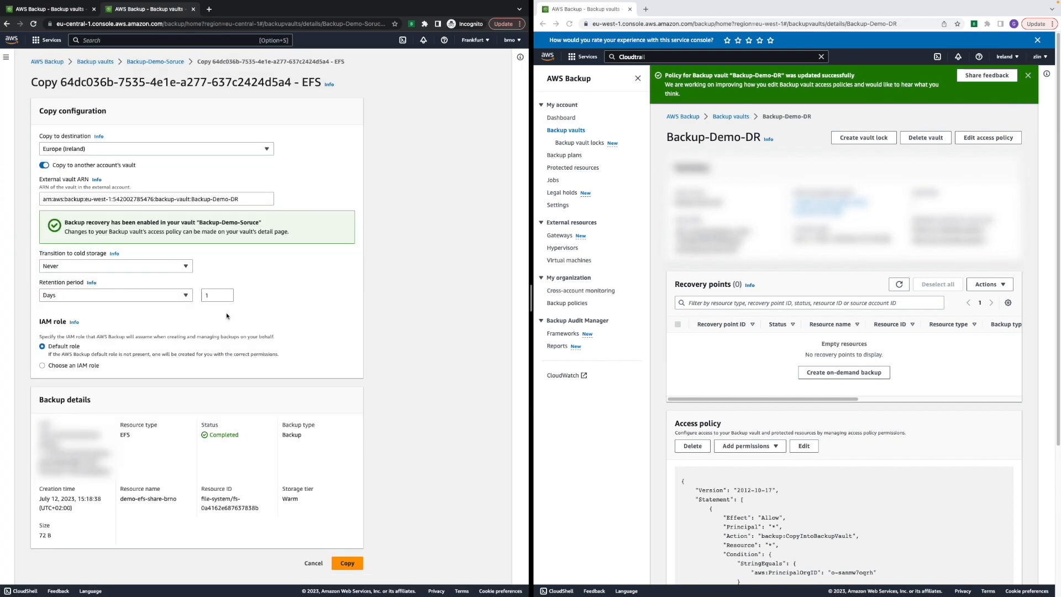
{"action": "left_click", "coordinate": [346, 562]}
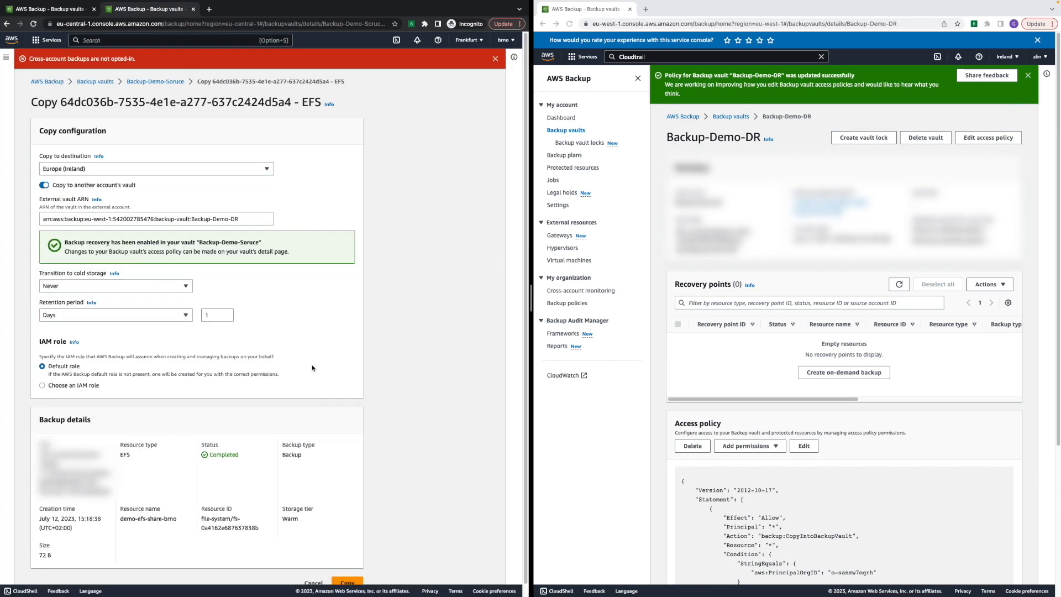
Turn on cross-account backup under Cross-account management in the organization account's AWS Backup settings
{"action": "left_click_drag", "start_coordinate": [28, 58], "coordinate": [139, 63]}
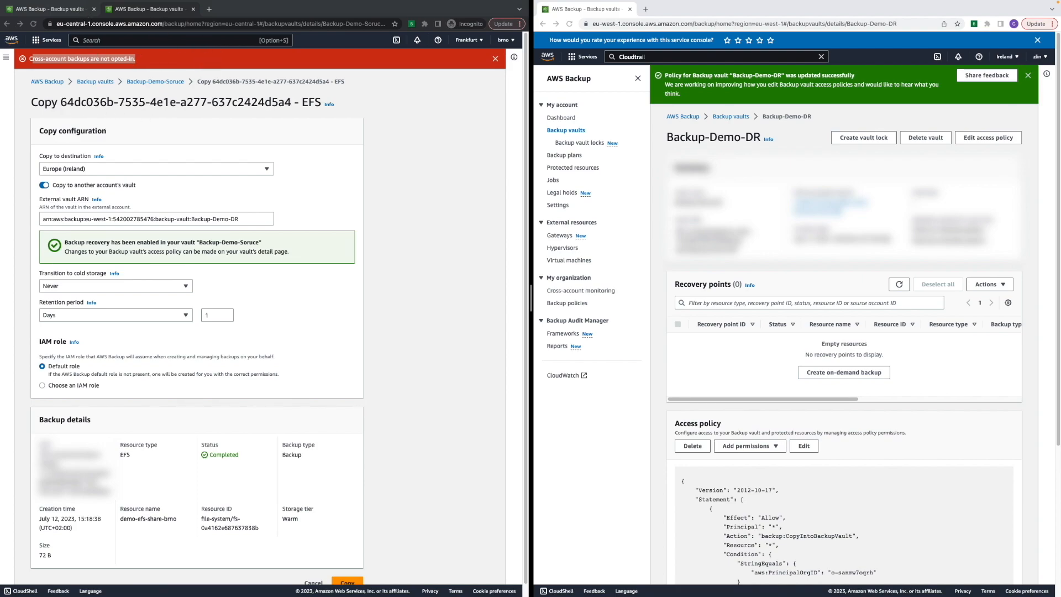
{"action": "left_click", "coordinate": [287, 245]}
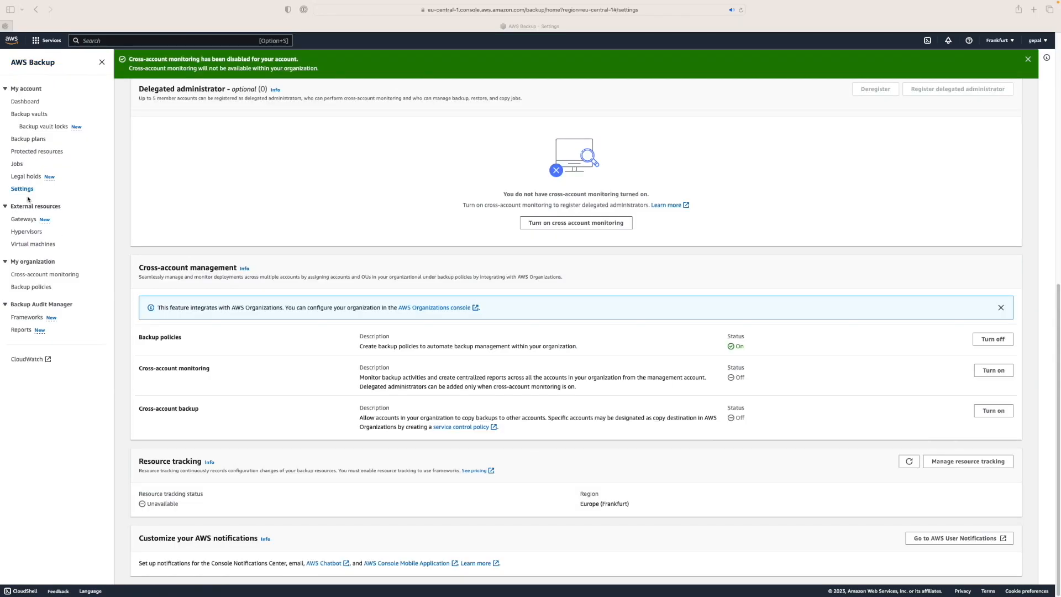
{"action": "left_click", "coordinate": [25, 190]}
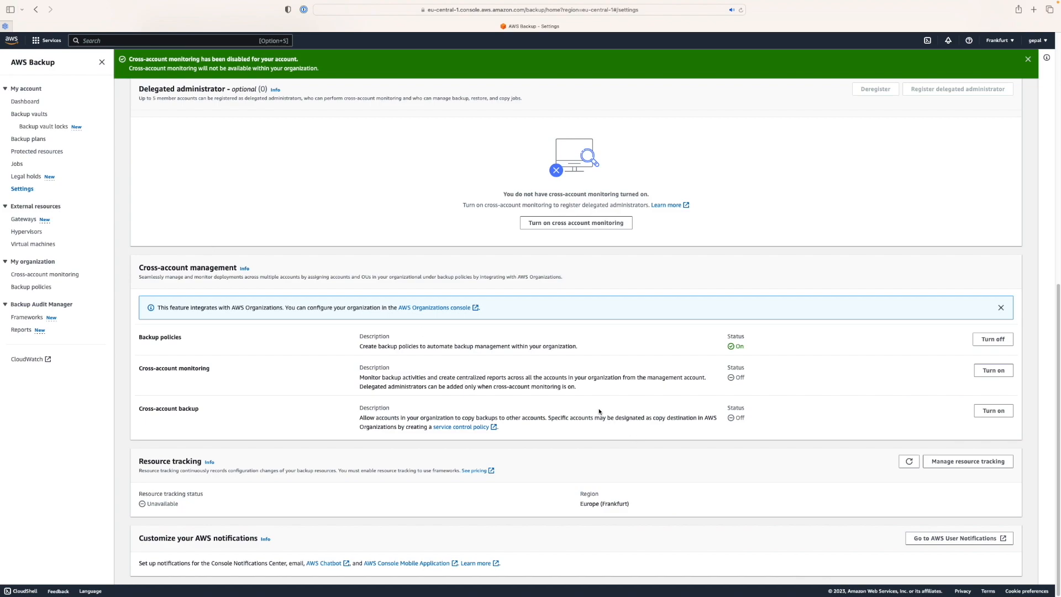
{"action": "left_click_drag", "start_coordinate": [172, 411], "coordinate": [208, 410]}
{"action": "left_click", "coordinate": [995, 412]}
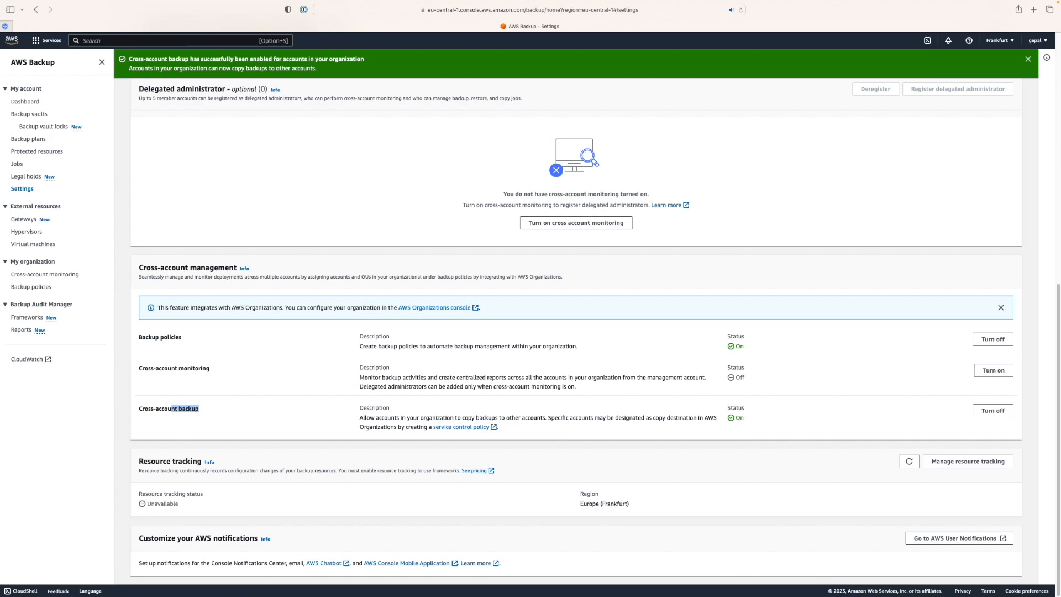
Start the EFS recovery point copy again in the Frankfurt account, then check the Backup-Demo-DR vault and the copy job's status
{"action": "key", "text": "super+Tab"}
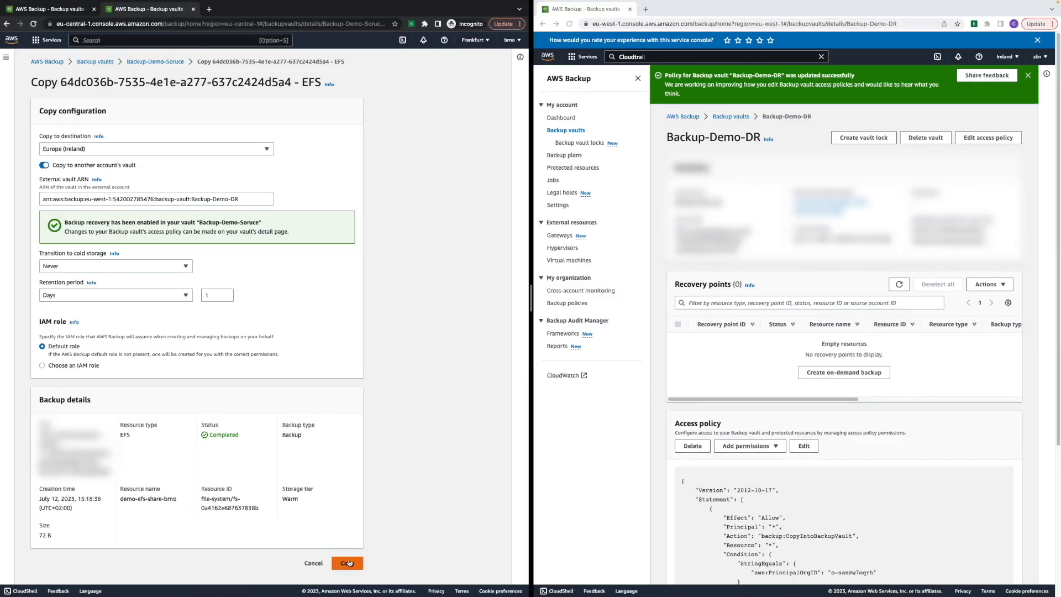
{"action": "left_click", "coordinate": [349, 563]}
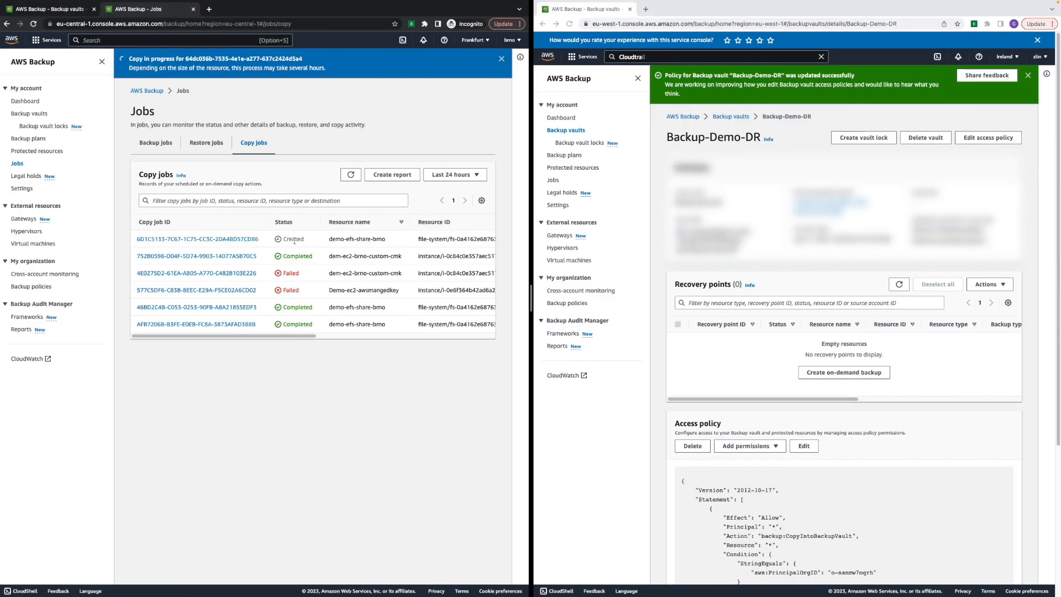
{"action": "left_click", "coordinate": [565, 131]}
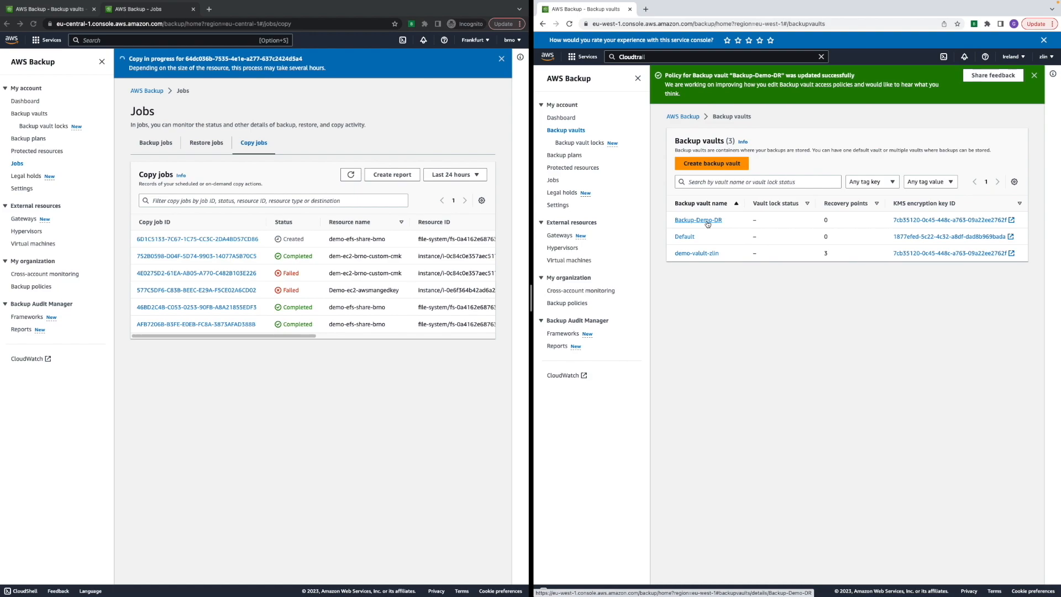
{"action": "left_click", "coordinate": [707, 221]}
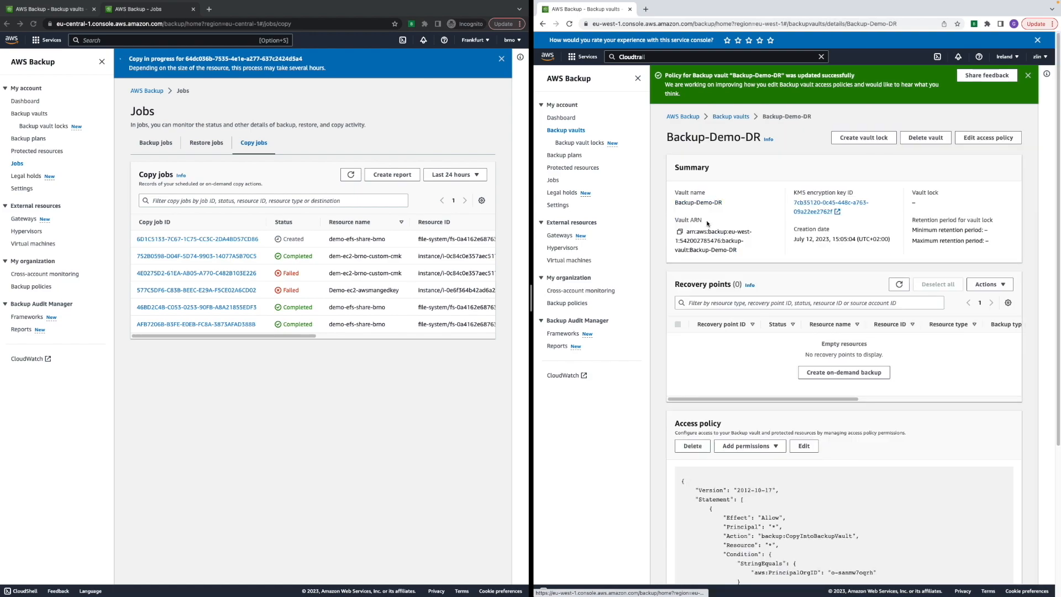
{"action": "left_click", "coordinate": [352, 176]}
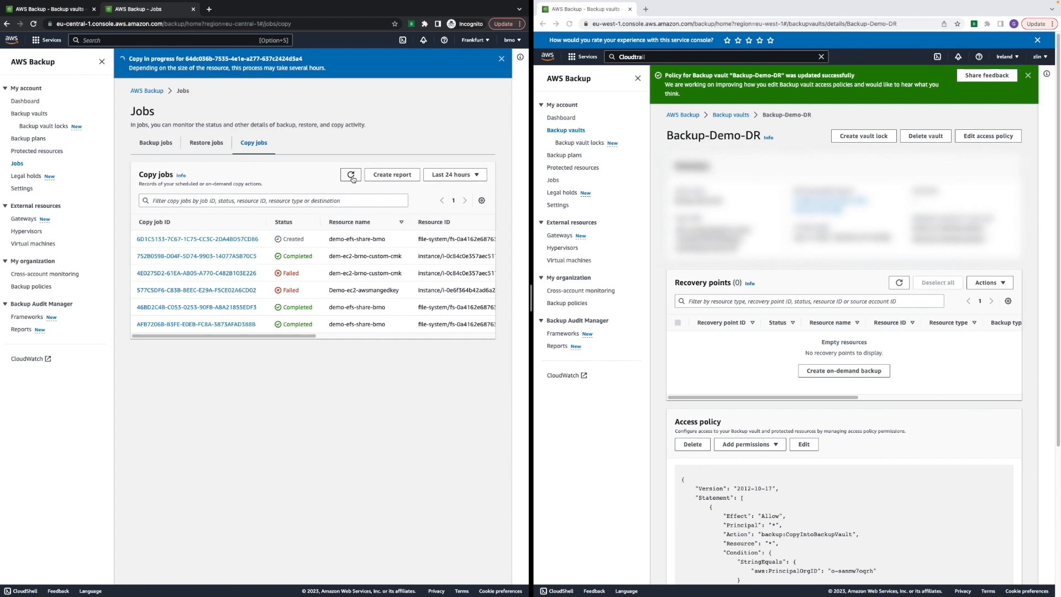
Start an on-demand backup of resource type EC2 for the instance dem-ec2-brno-custom-cmk (i-0c84c0e357aec5175)
{"action": "left_click", "coordinate": [36, 152]}
{"action": "left_click", "coordinate": [398, 118]}
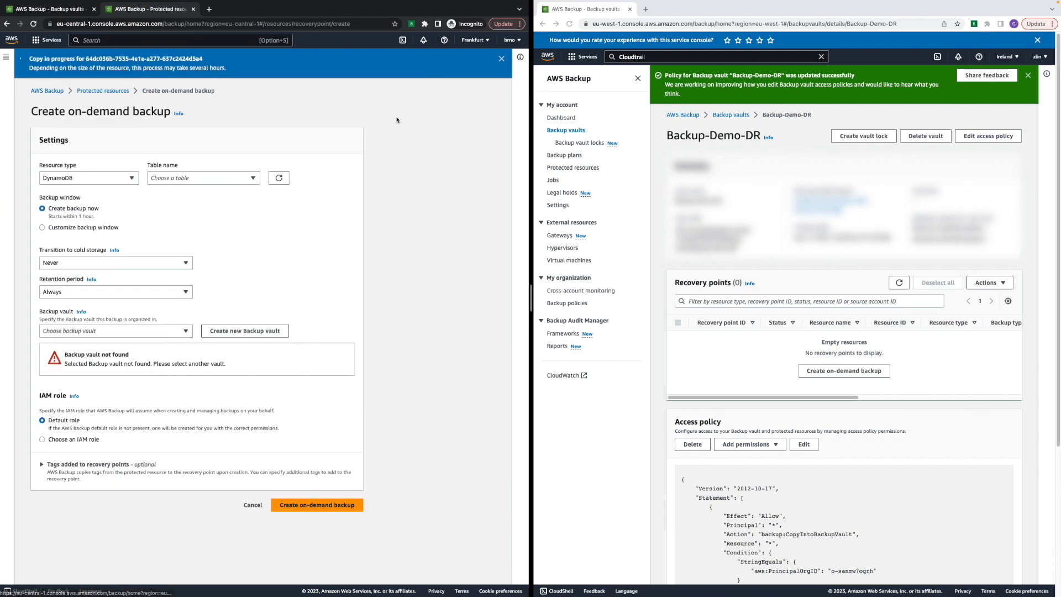
{"action": "left_click", "coordinate": [132, 178]}
{"action": "left_click", "coordinate": [136, 220]}
{"action": "left_click", "coordinate": [197, 178]}
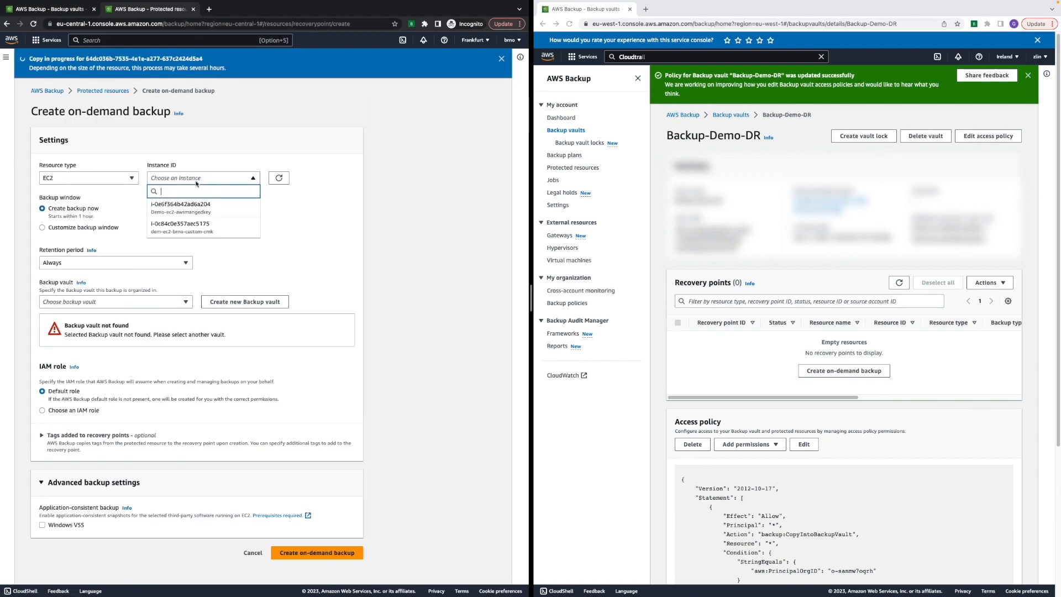
{"action": "left_click", "coordinate": [210, 207]}
{"action": "left_click", "coordinate": [210, 231]}
{"action": "left_click", "coordinate": [216, 179]}
{"action": "left_click", "coordinate": [215, 204]}
{"action": "left_click", "coordinate": [226, 178]}
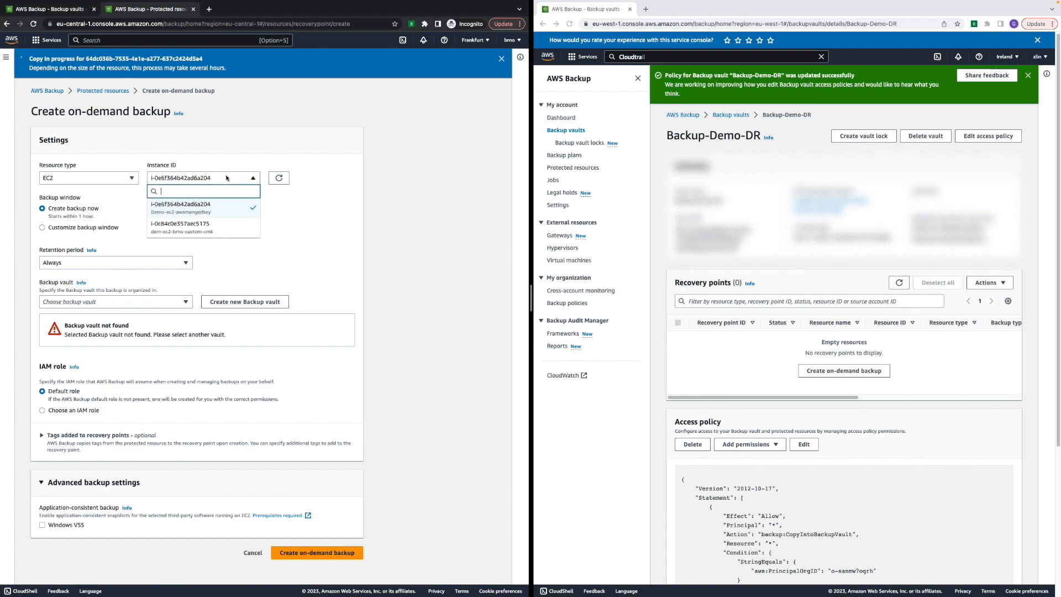
{"action": "left_click", "coordinate": [244, 150]}
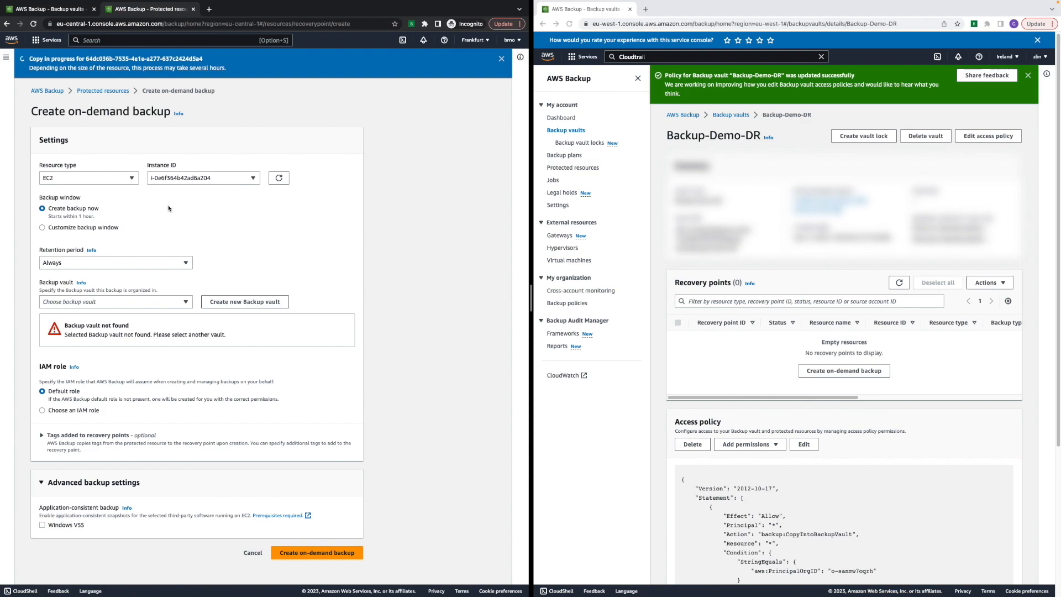
{"action": "left_click", "coordinate": [196, 179]}
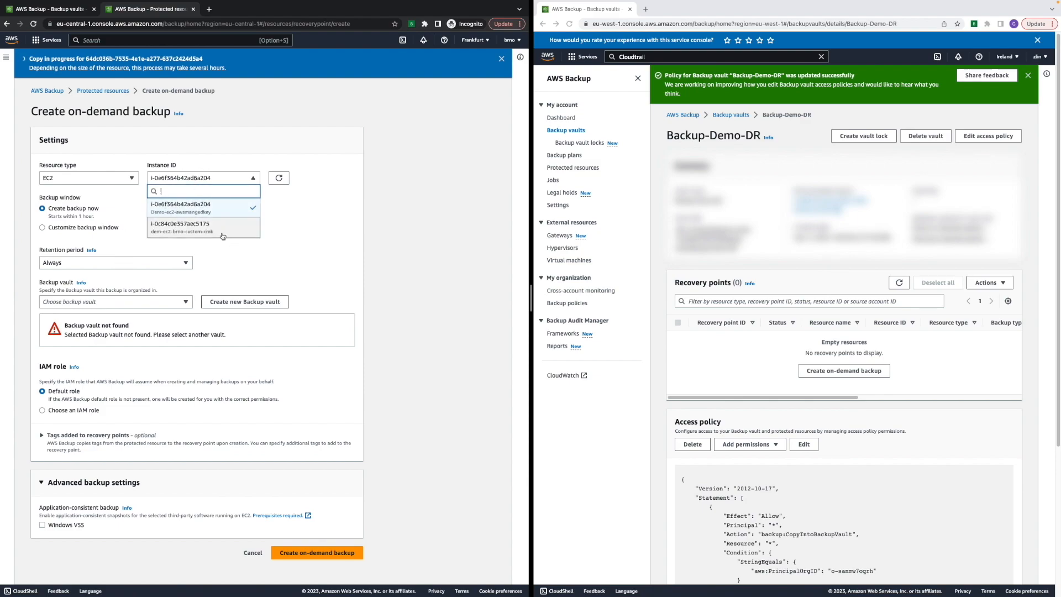
{"action": "left_click", "coordinate": [192, 231]}
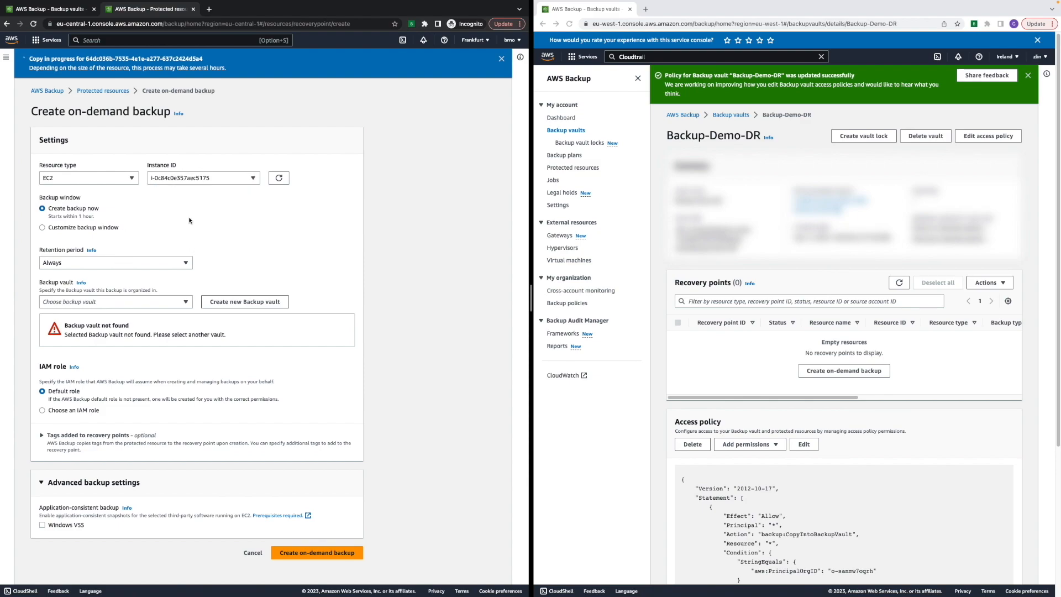
Set the retention period to 1 day, choose the vault Backup-Demo-Soruce and create the on-demand backup
{"action": "left_click", "coordinate": [118, 262]}
{"action": "left_click", "coordinate": [77, 287]}
{"action": "left_click", "coordinate": [166, 302]}
{"action": "left_click", "coordinate": [160, 331]}
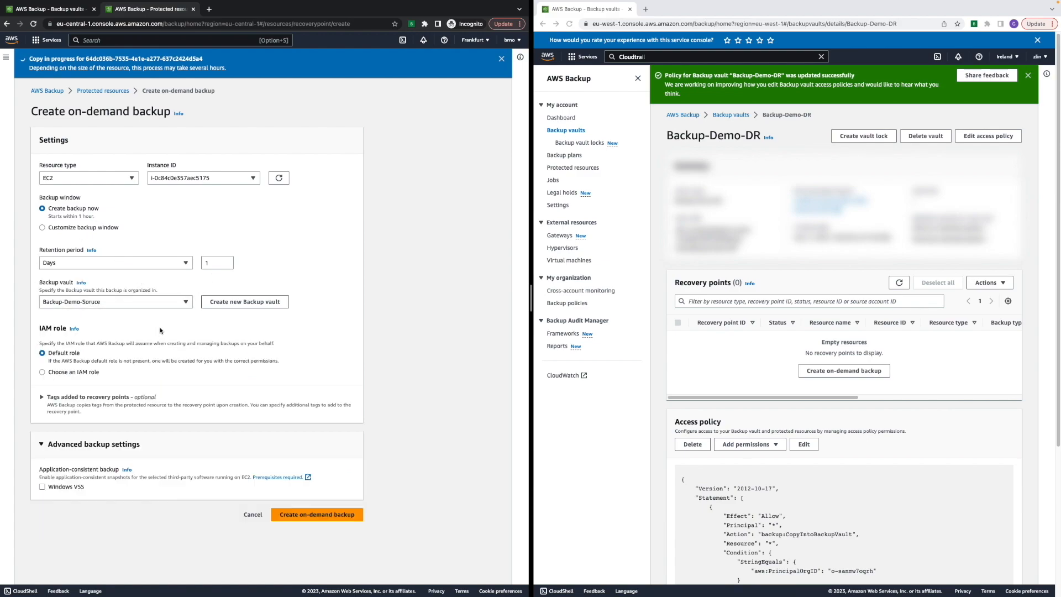
{"action": "left_click", "coordinate": [317, 514]}
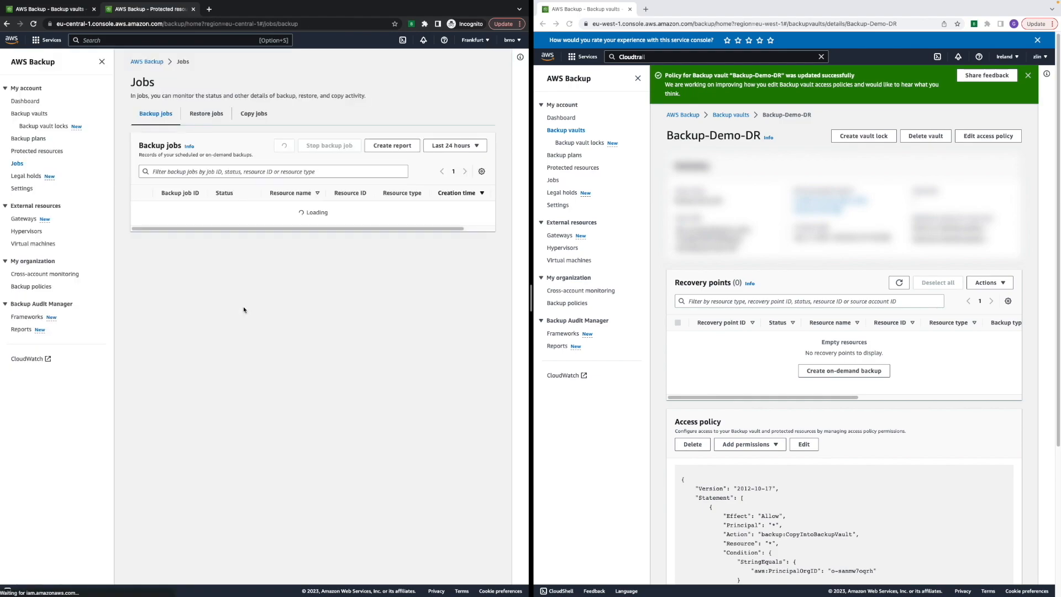
Create an on-demand EC2 backup of the instance Demo-ec2-awsmangedkey (i-0e6f364b42ad6a204) in the vault Backup-Demo-Soruce
{"action": "left_click", "coordinate": [37, 151]}
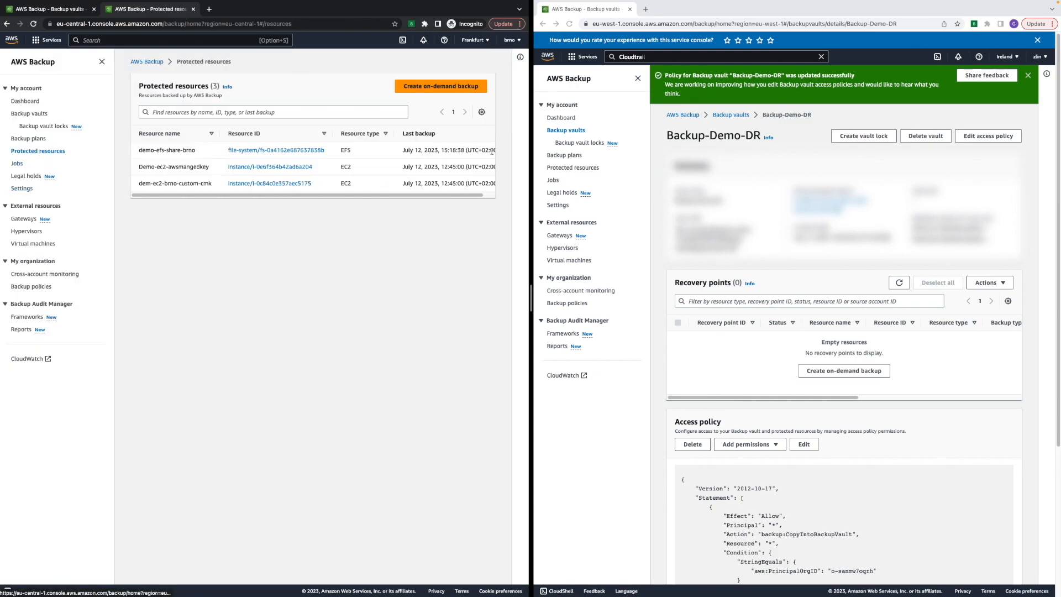
{"action": "left_click", "coordinate": [416, 86]}
{"action": "left_click", "coordinate": [132, 149]}
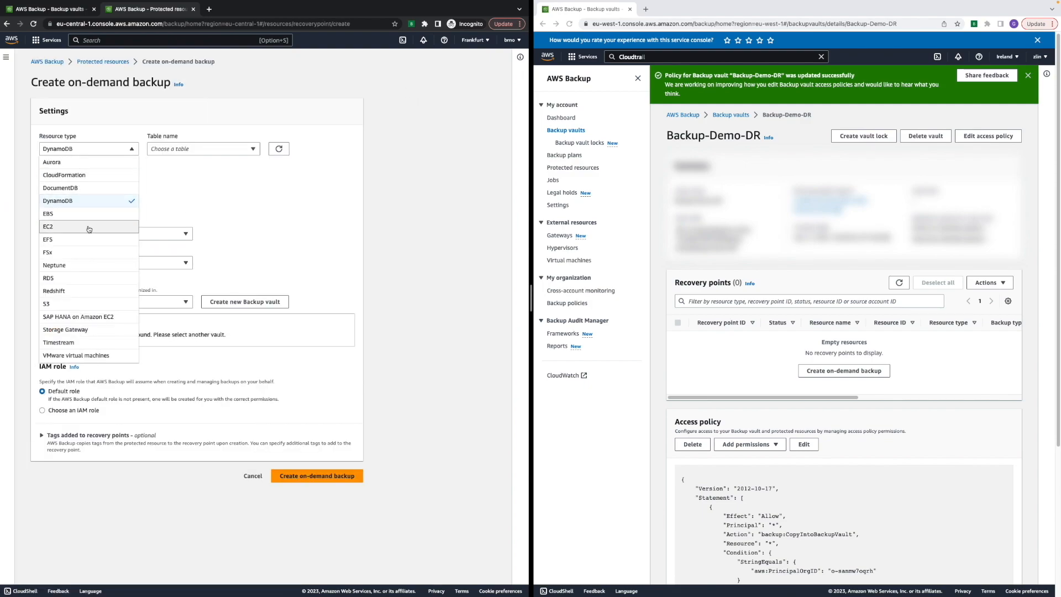
{"action": "left_click", "coordinate": [89, 226]}
{"action": "left_click", "coordinate": [221, 148]}
{"action": "left_click", "coordinate": [226, 179]}
{"action": "left_click", "coordinate": [225, 148]}
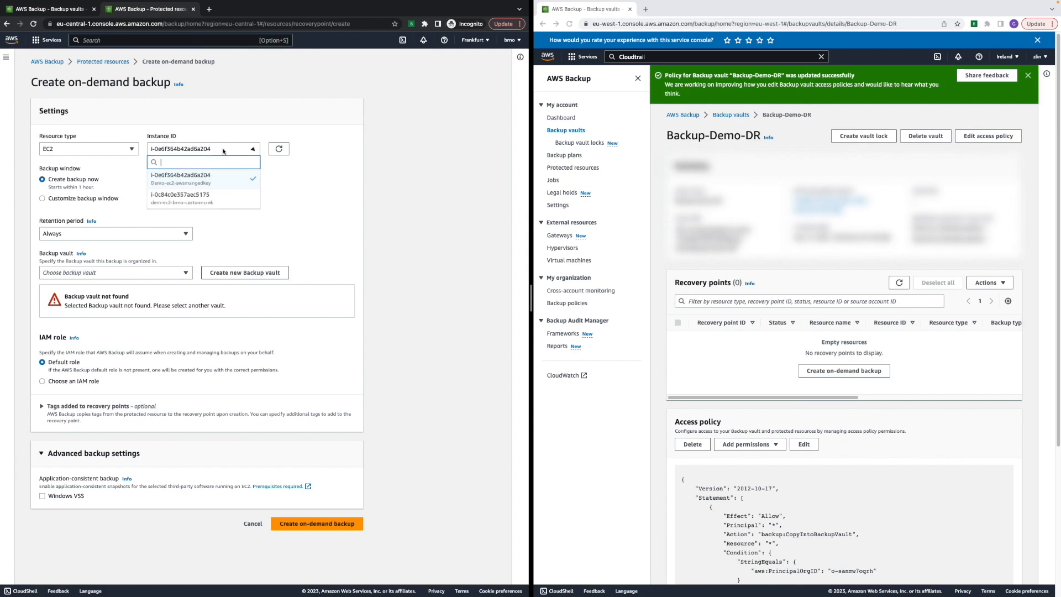
{"action": "left_click", "coordinate": [253, 120]}
{"action": "left_click", "coordinate": [160, 272]}
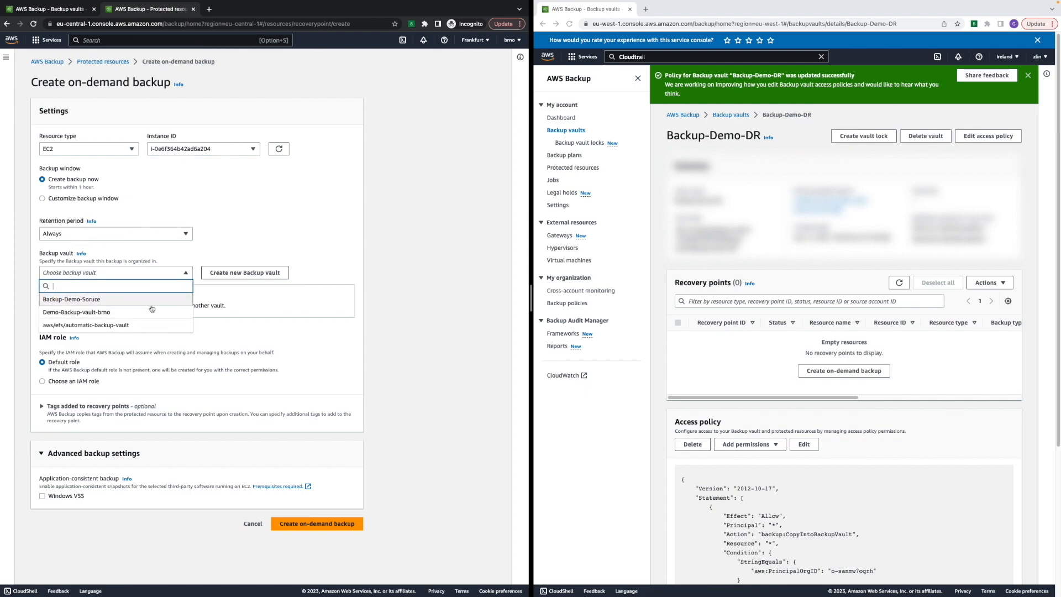
{"action": "left_click", "coordinate": [153, 299]}
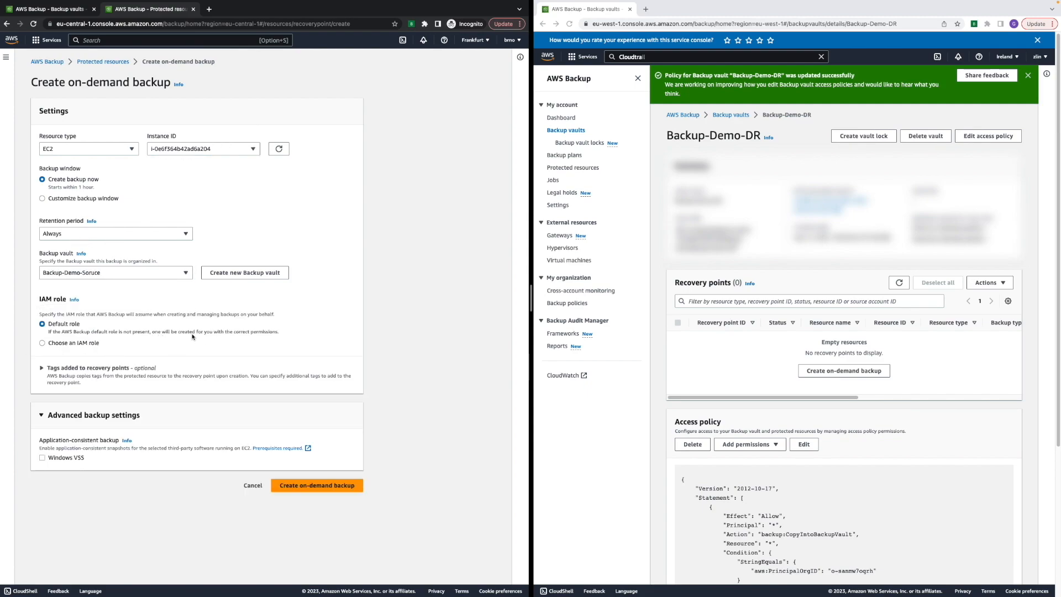
{"action": "left_click", "coordinate": [299, 488]}
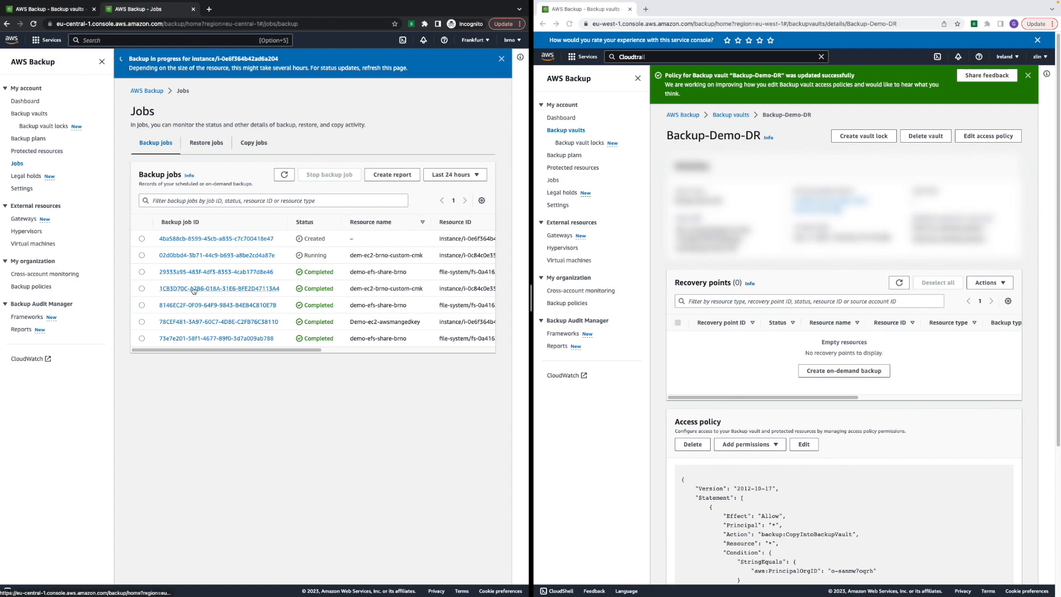
Refresh the copy jobs and read the failure reason of the Demo-ec2-awsmangedkey copy job
{"action": "left_click", "coordinate": [271, 144]}
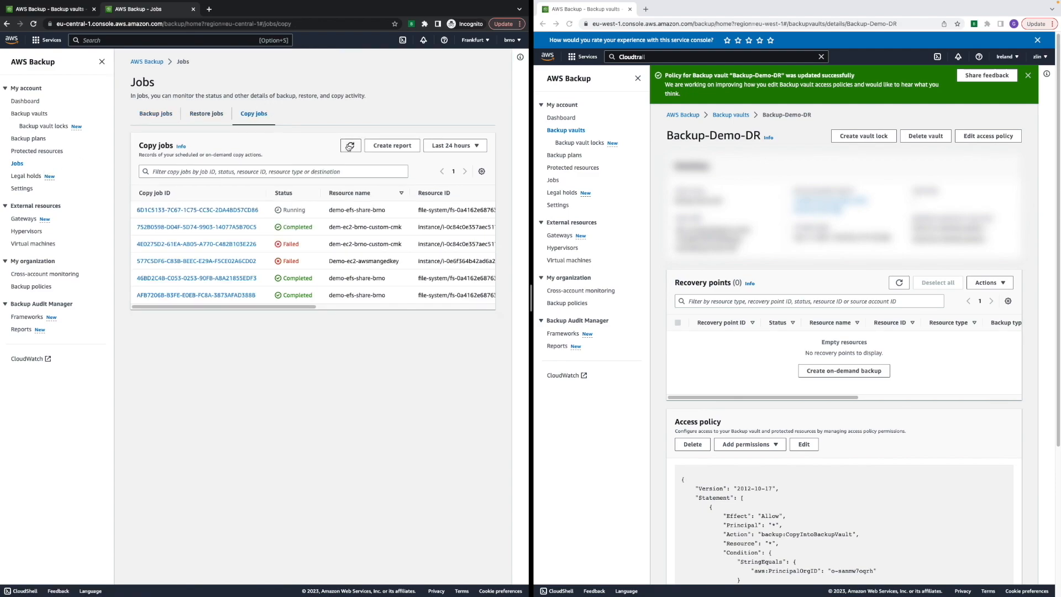
{"action": "left_click", "coordinate": [349, 147]}
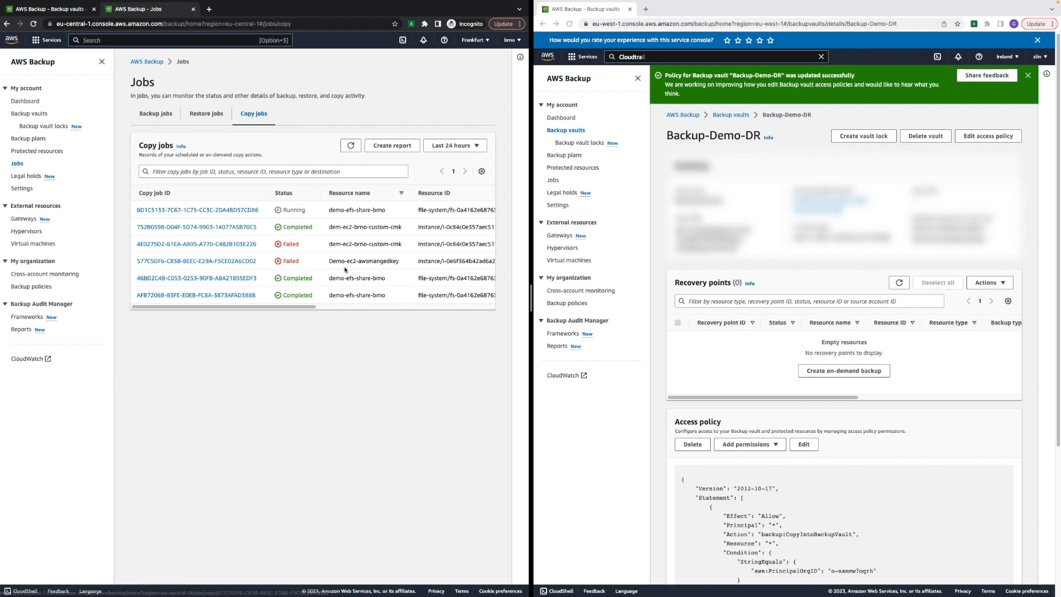
{"action": "mouse_move", "coordinate": [362, 261]}
{"action": "left_mouse_down"}
{"action": "mouse_move", "coordinate": [403, 265]}
{"action": "mouse_move", "coordinate": [356, 263]}
{"action": "mouse_move", "coordinate": [370, 263]}
{"action": "left_mouse_up"}
{"action": "left_click", "coordinate": [232, 262]}
{"action": "left_click_drag", "start_coordinate": [149, 272], "coordinate": [305, 274]}
{"action": "left_click", "coordinate": [308, 275]}
{"action": "left_click", "coordinate": [300, 278]}
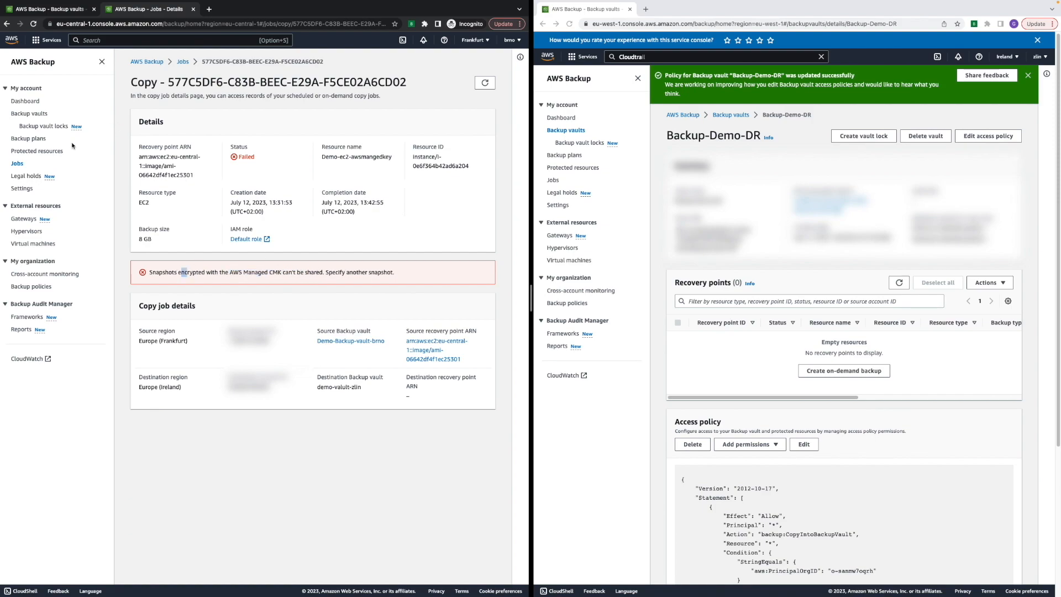
Read the failure reason of the failed dem-ec2-brno-custom-cmk copy job, then open the completed copy job of the same instance
{"action": "left_click", "coordinate": [7, 23]}
{"action": "left_click_drag", "start_coordinate": [368, 245], "coordinate": [404, 244]}
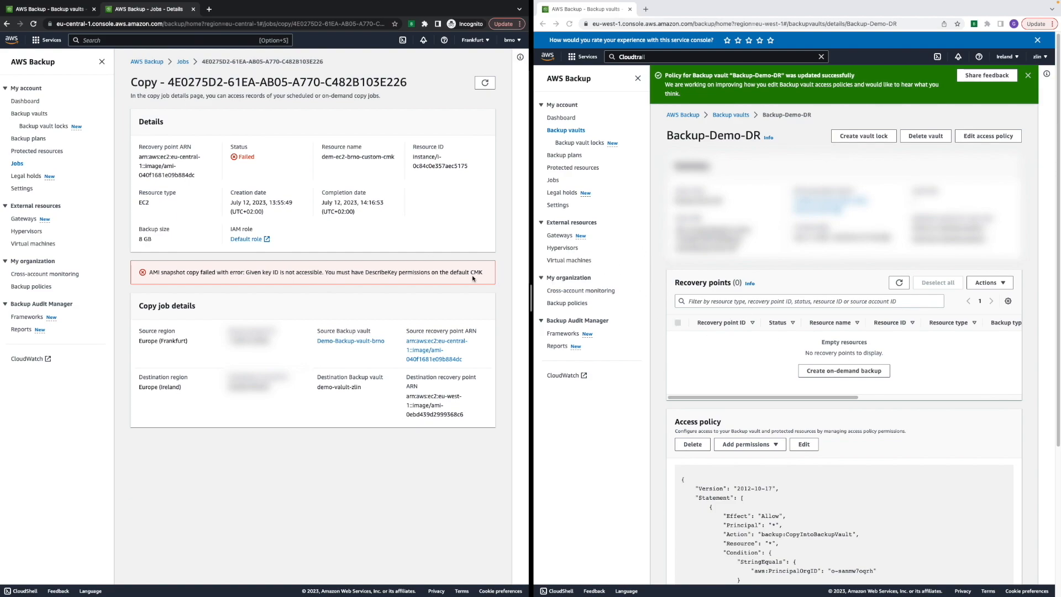
{"action": "left_click", "coordinate": [6, 24]}
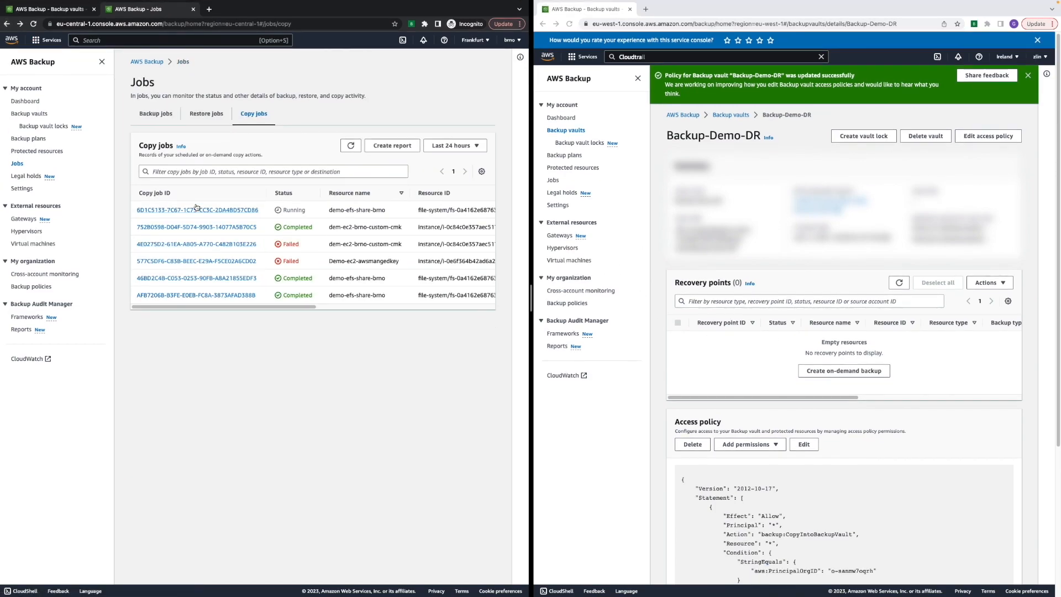
{"action": "left_click", "coordinate": [214, 228]}
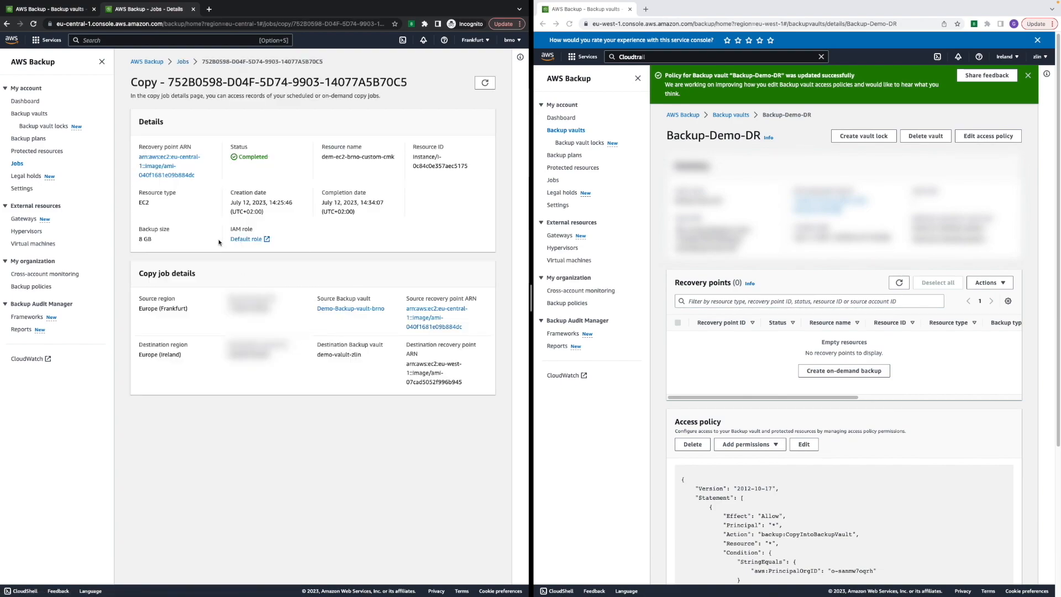
Check the protected resources, then open the dem-ec2-brno-custom-cmk recovery point in Demo-Backup-vault-brno and examine its encryption key
{"action": "left_click", "coordinate": [52, 152]}
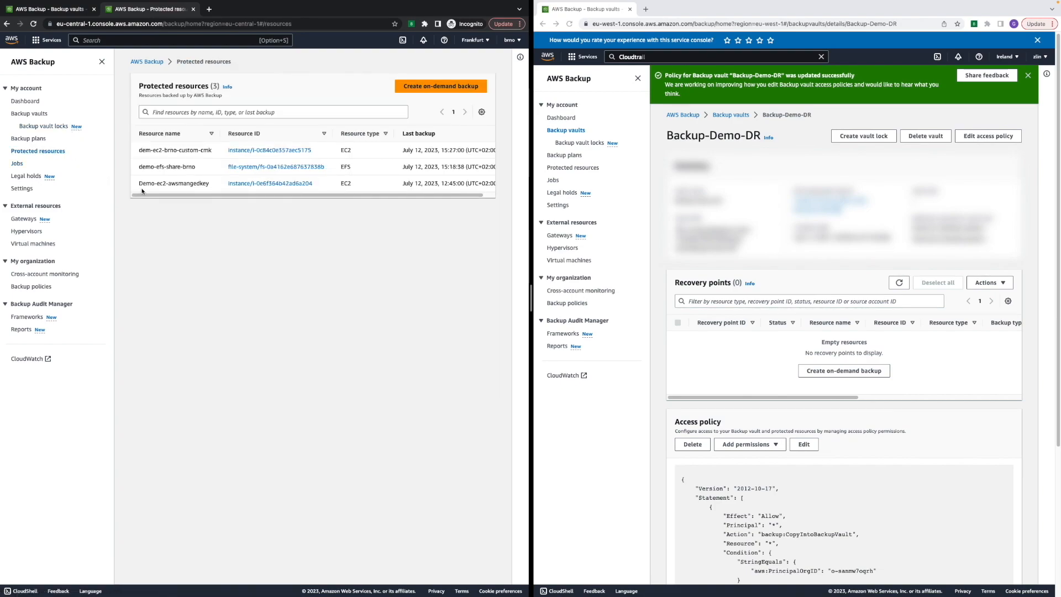
{"action": "left_click", "coordinate": [247, 184]}
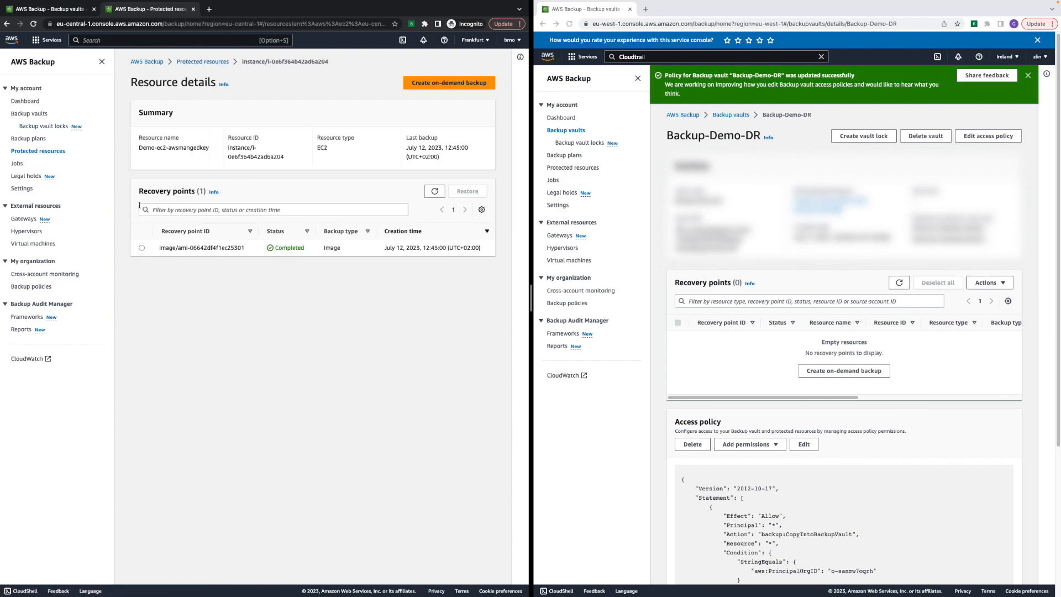
{"action": "left_click", "coordinate": [49, 114]}
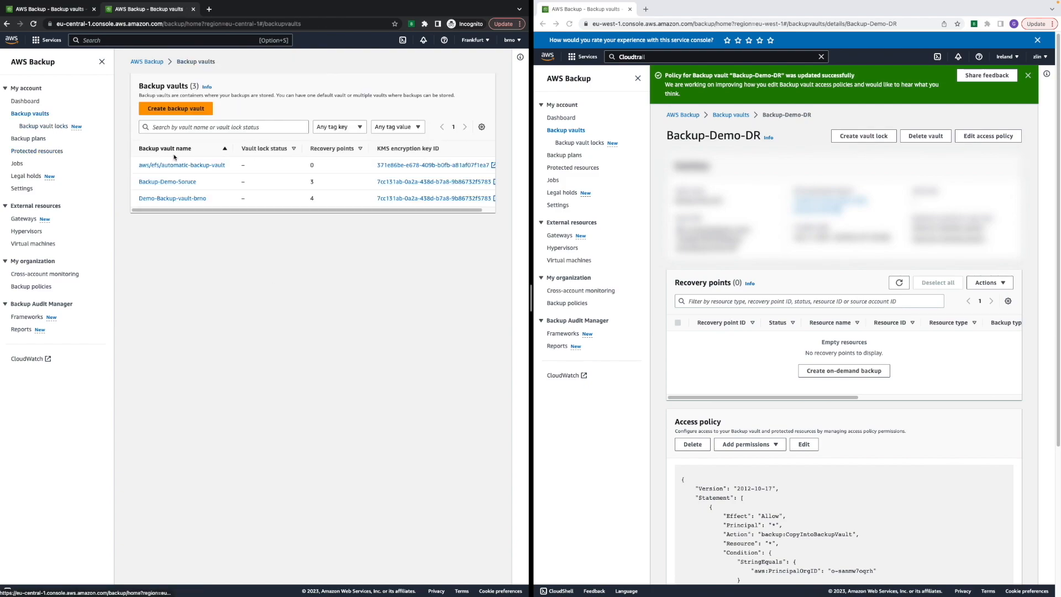
{"action": "left_click", "coordinate": [188, 203]}
{"action": "scroll", "coordinate": [311, 286], "scroll_direction": "down", "scroll_amount": 1}
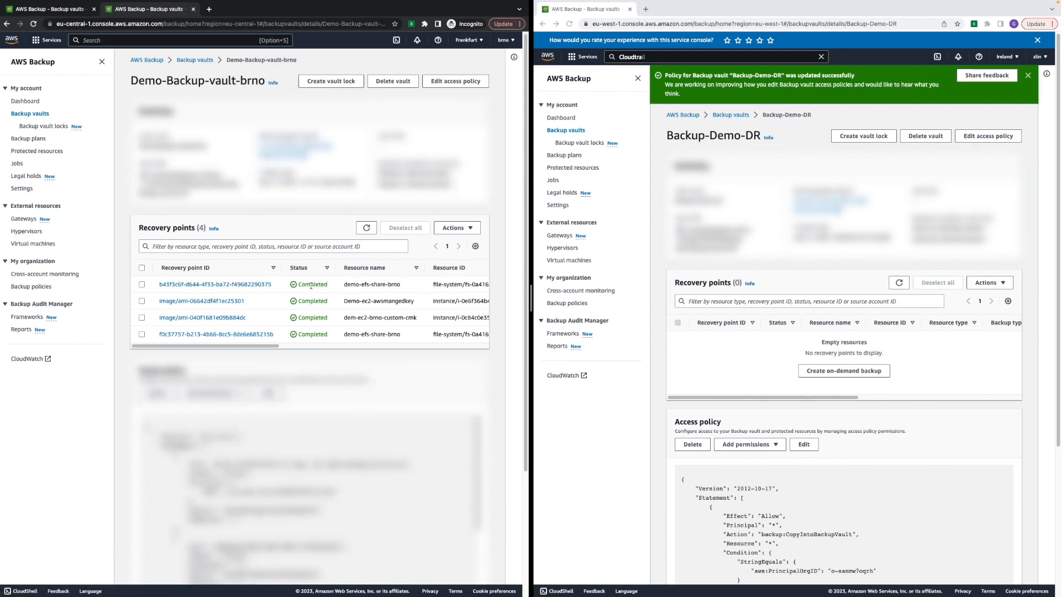
{"action": "left_click", "coordinate": [243, 318]}
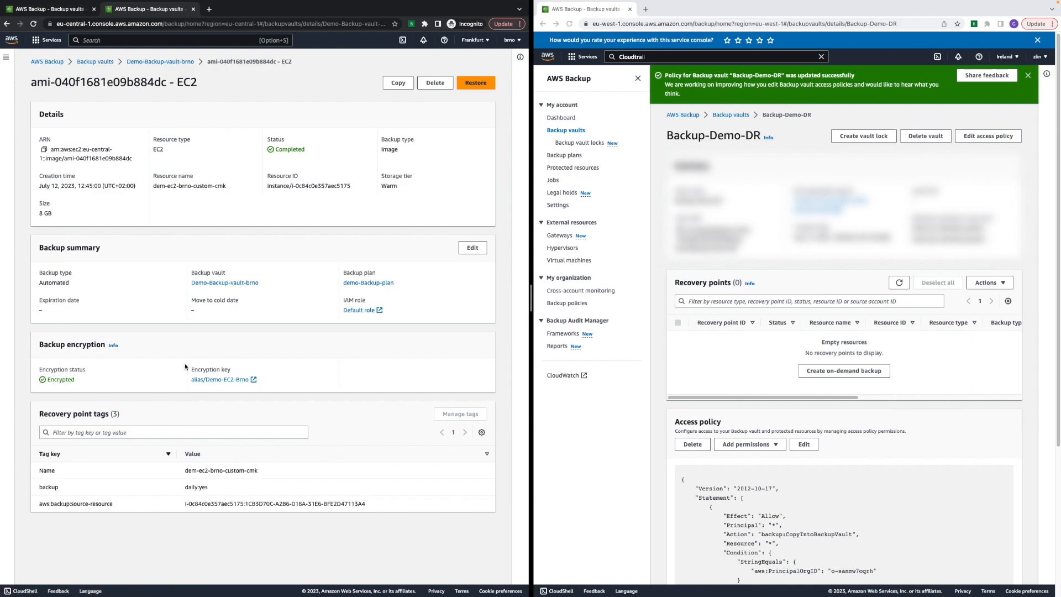
{"action": "left_click_drag", "start_coordinate": [189, 369], "coordinate": [243, 380]}
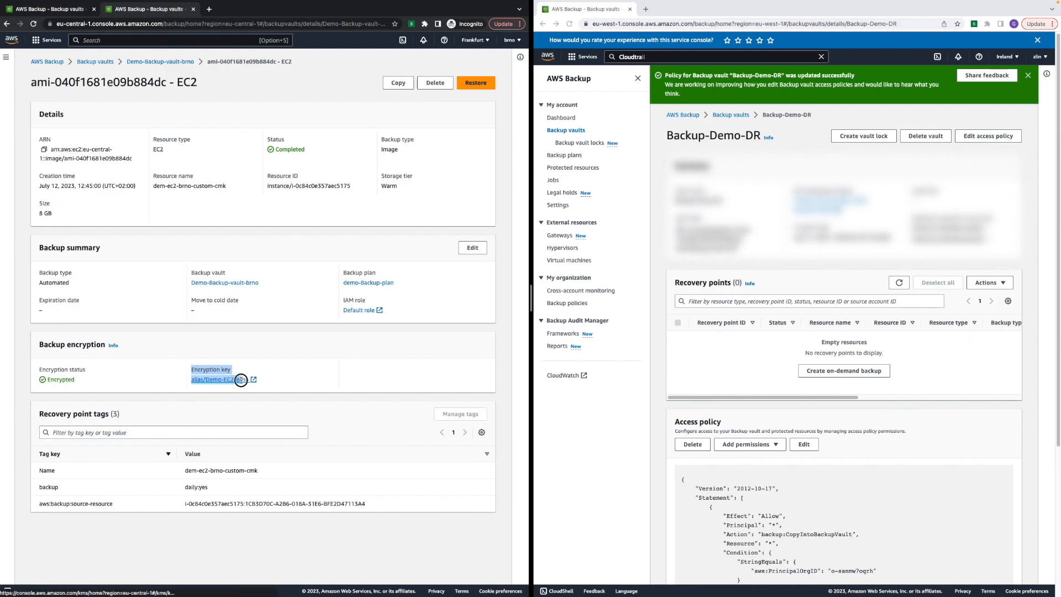
Check the resource name of the dem-ec2-brno-custom-cmk recovery point, then open the Demo-ec2-awsmangedkey recovery point to examine its encryption key
{"action": "left_click", "coordinate": [200, 389]}
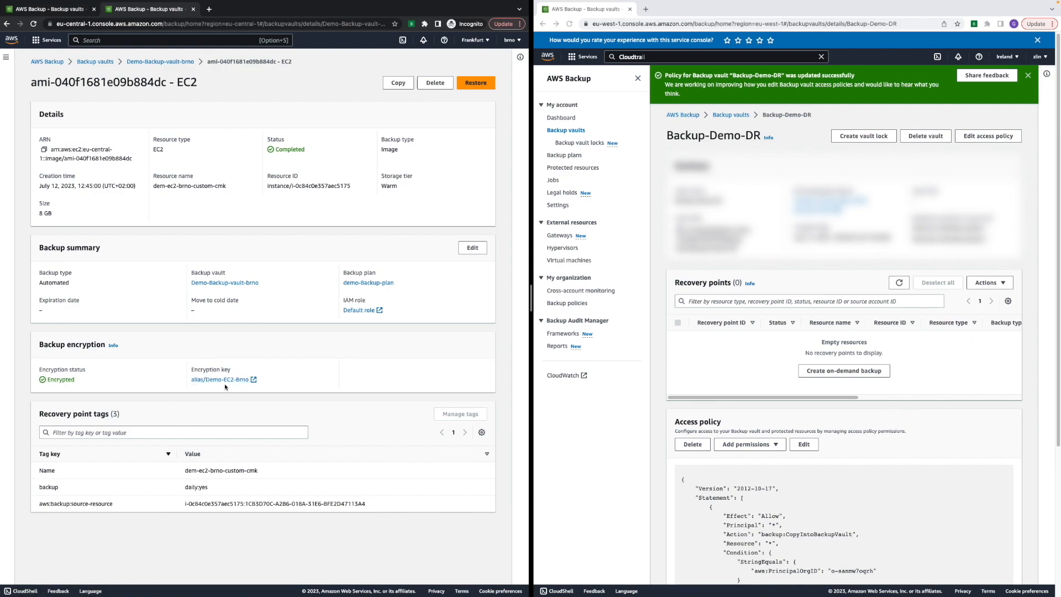
{"action": "left_click_drag", "start_coordinate": [154, 186], "coordinate": [227, 187]}
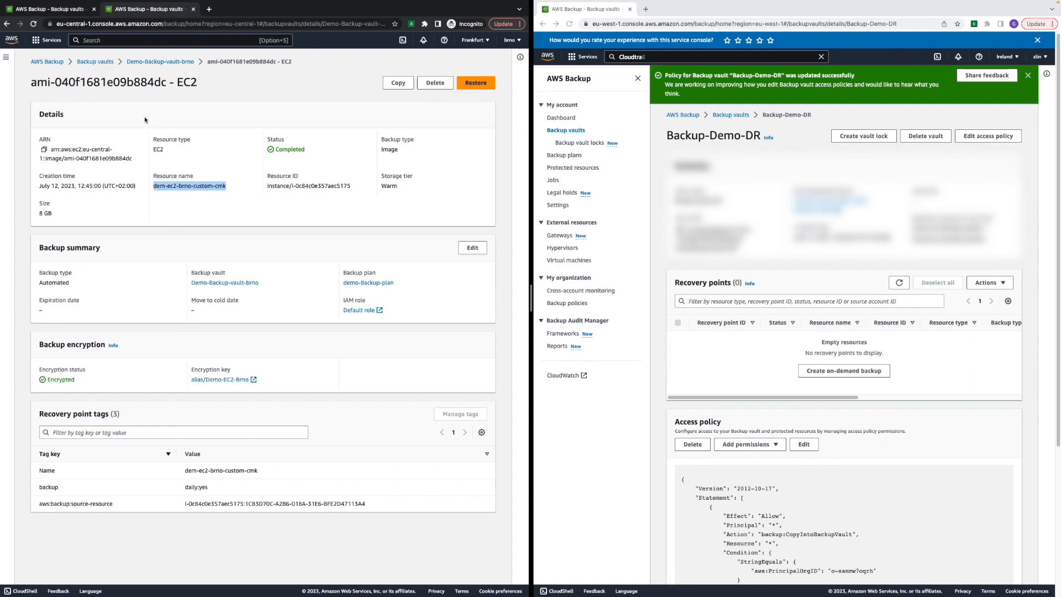
{"action": "left_click", "coordinate": [147, 62]}
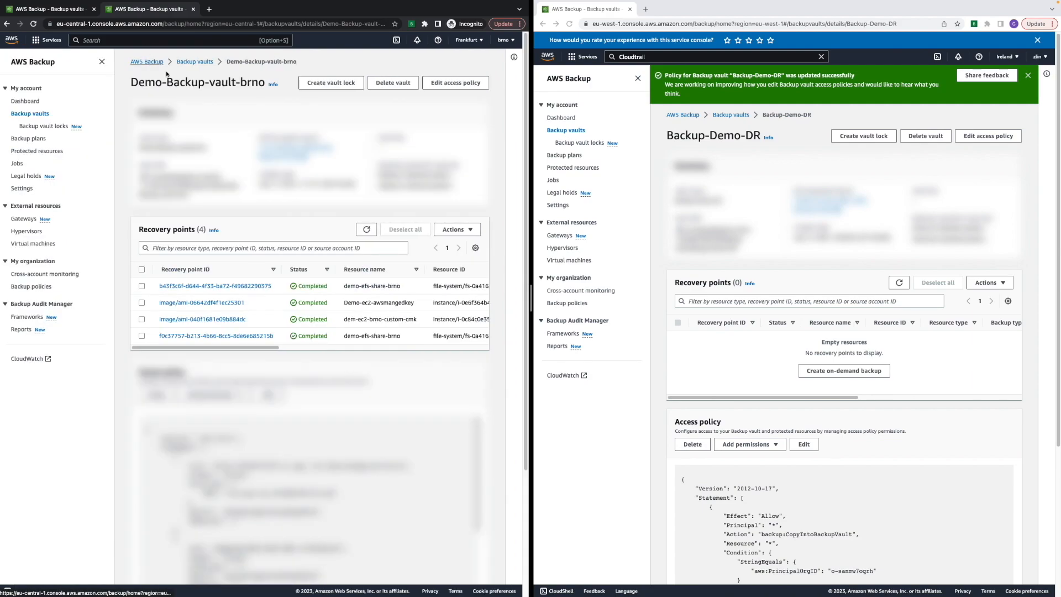
{"action": "left_click", "coordinate": [203, 303]}
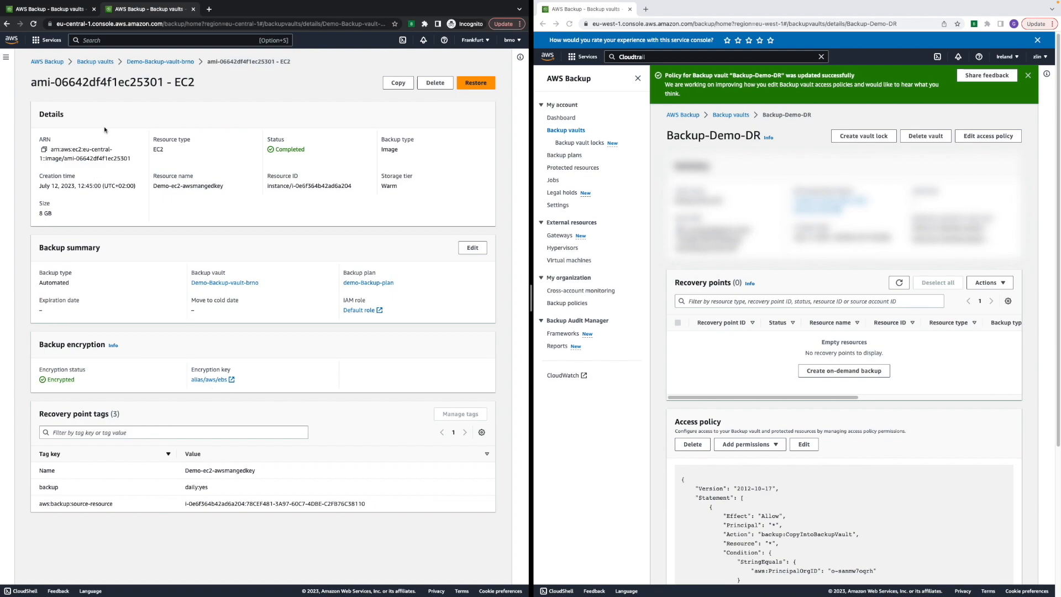
View the recovery points in the vault Backup-Demo-Soruce, then check the status of the copy jobs
{"action": "left_click", "coordinate": [95, 61]}
{"action": "left_click", "coordinate": [177, 181]}
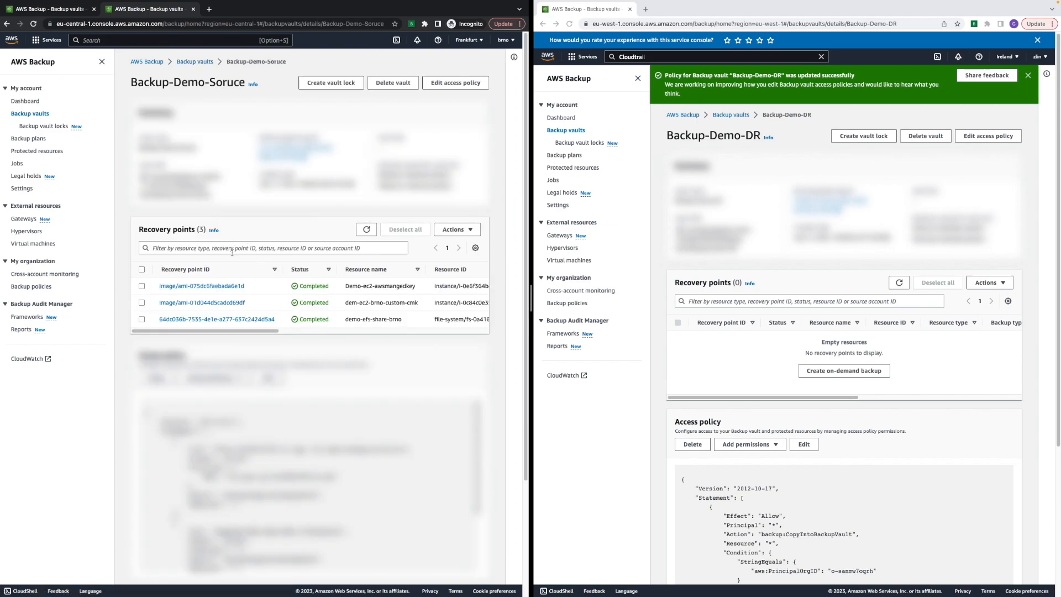
{"action": "left_click", "coordinate": [19, 163]}
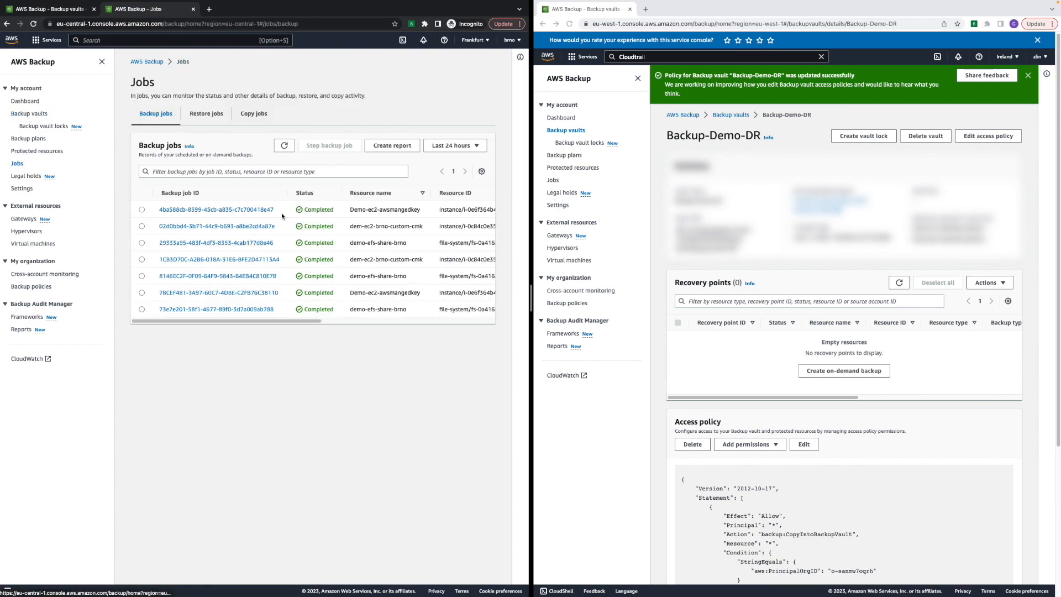
{"action": "left_click", "coordinate": [247, 115]}
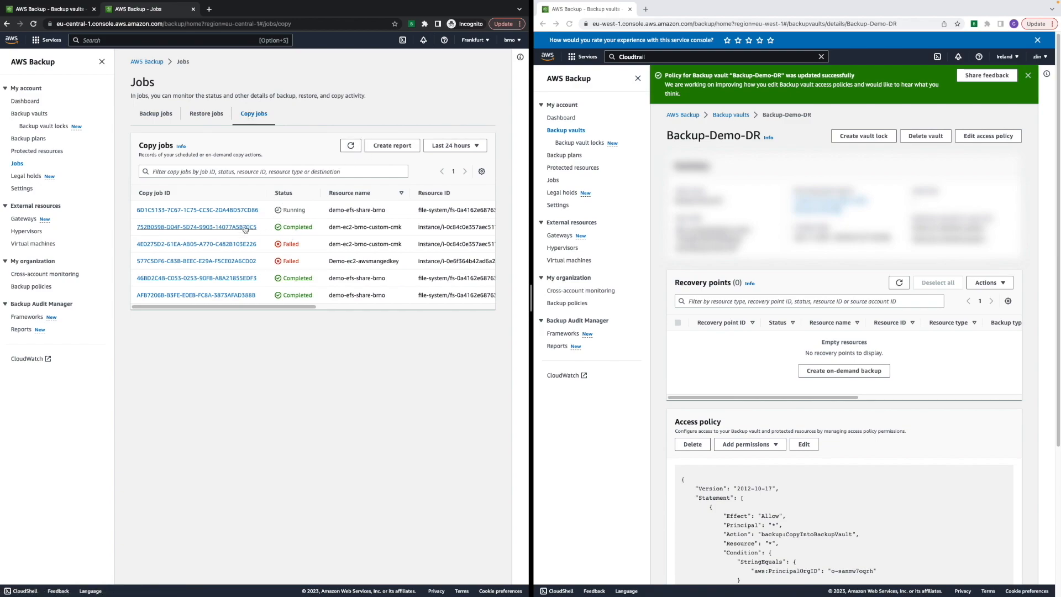
Open the vault Demo-Backup-vault-brno and review the resource names, resource IDs and types of its recovery points
{"action": "left_click", "coordinate": [28, 115]}
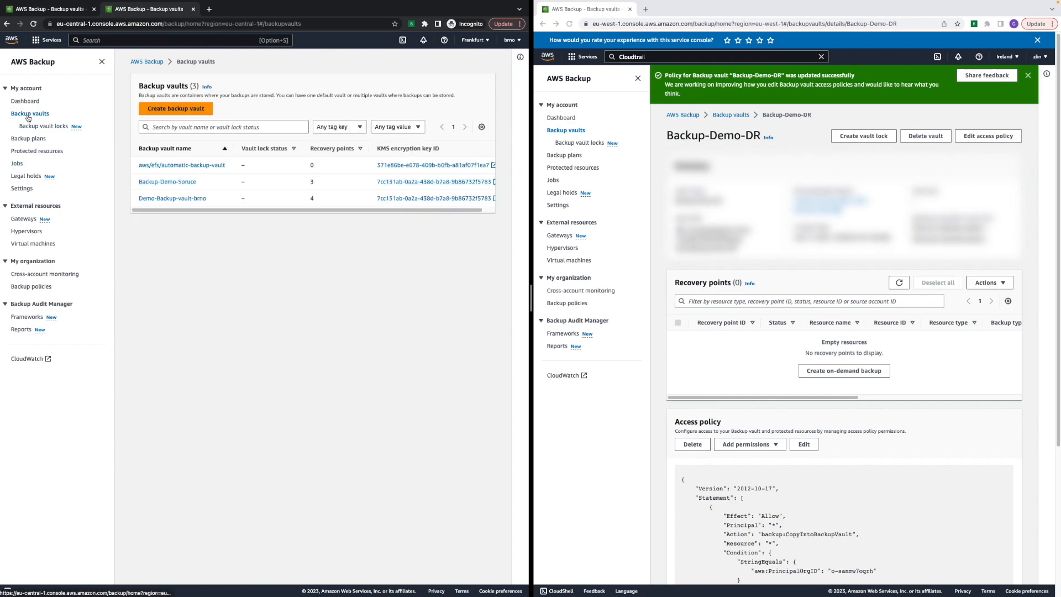
{"action": "left_click", "coordinate": [185, 198]}
{"action": "left_click_drag", "start_coordinate": [273, 349], "coordinate": [221, 287]}
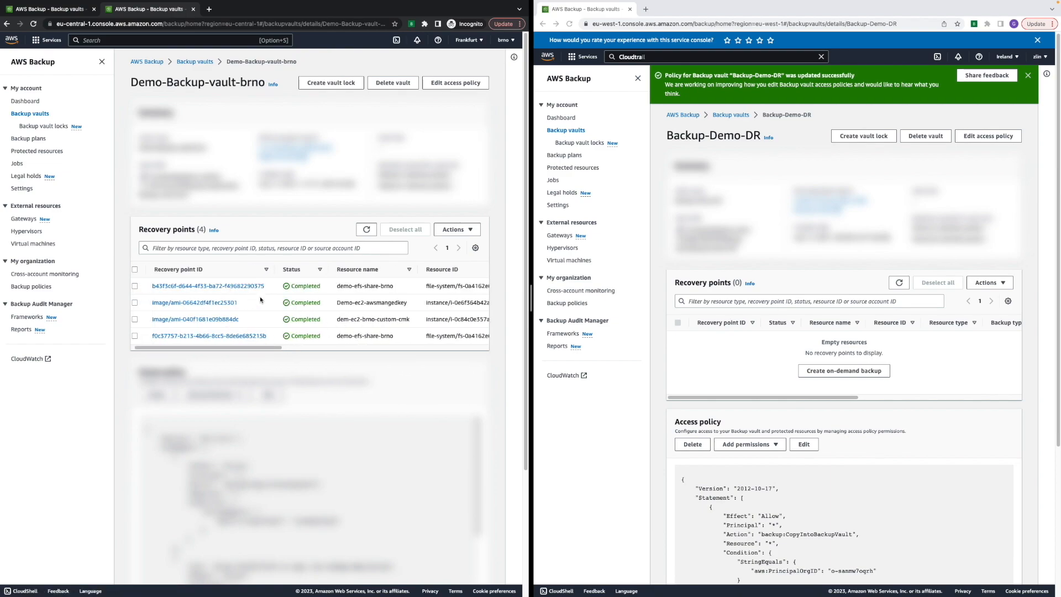
{"action": "left_click_drag", "start_coordinate": [266, 347], "coordinate": [305, 347]}
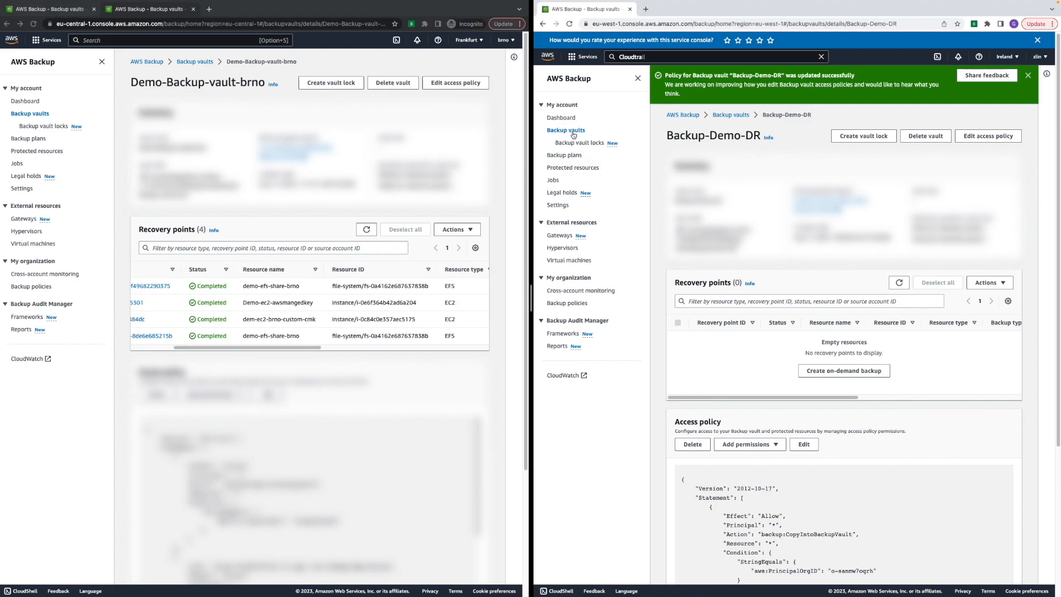
Open the vault demo-valult-zlin in the Ireland account and compare its recovery points with those in Demo-Backup-vault-brno
{"action": "left_click", "coordinate": [741, 116]}
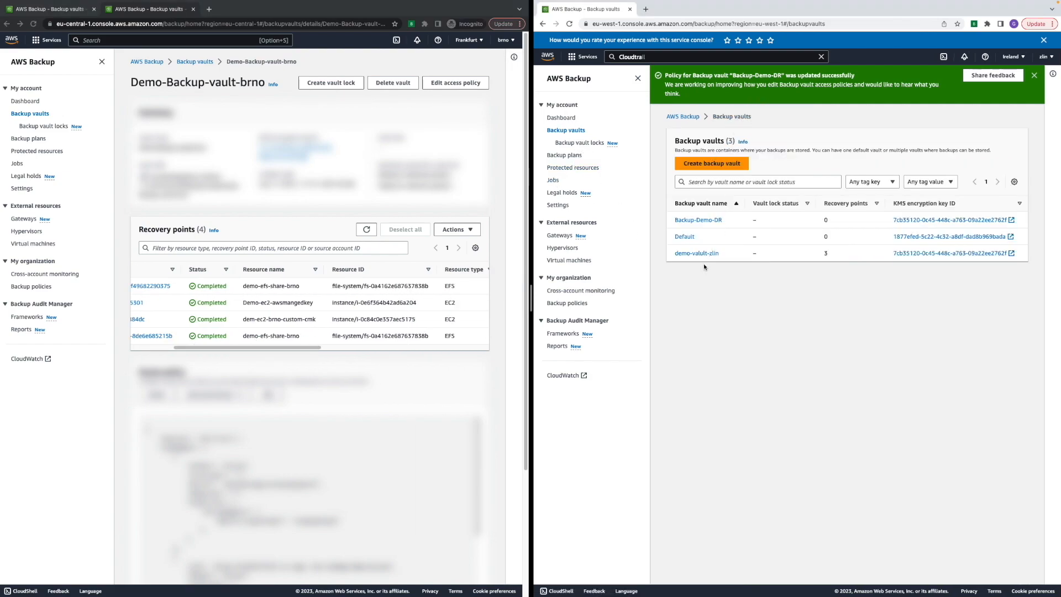
{"action": "left_click", "coordinate": [700, 256]}
{"action": "left_click_drag", "start_coordinate": [776, 385], "coordinate": [467, 287]}
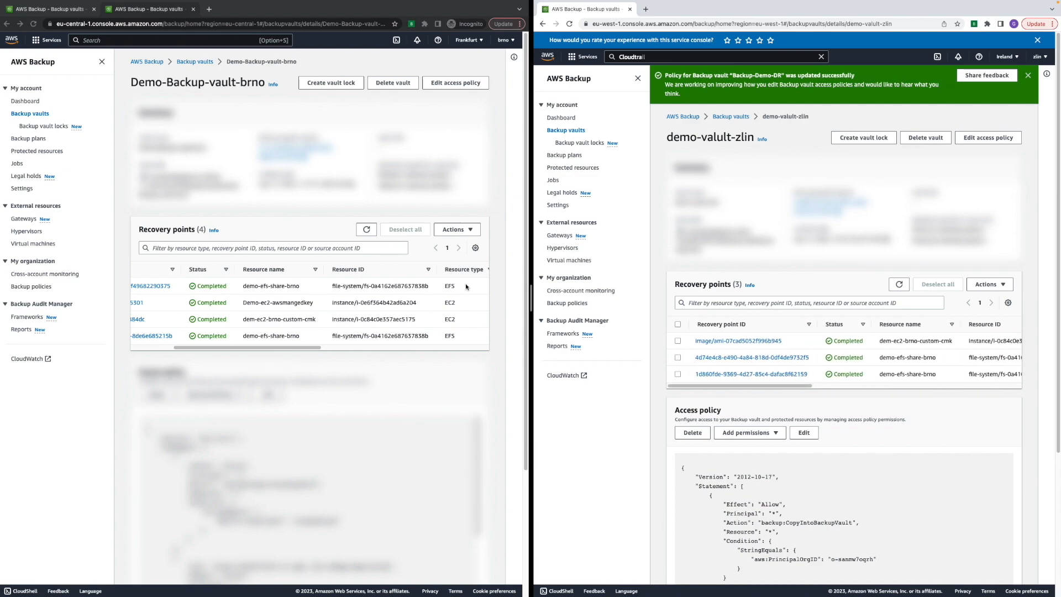
{"action": "left_click", "coordinate": [242, 349]}
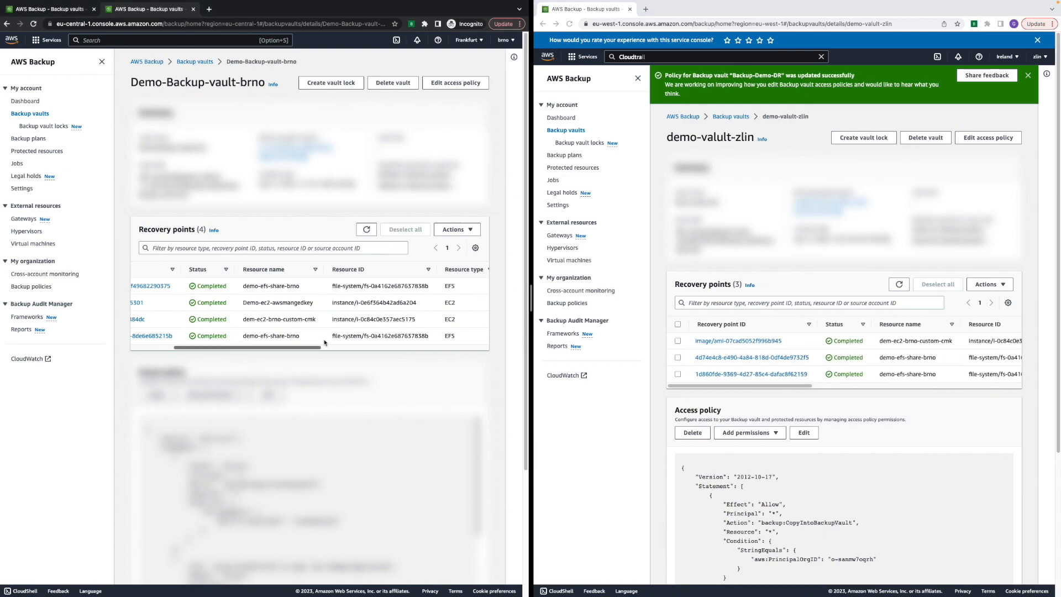
{"action": "left_click", "coordinate": [883, 343]}
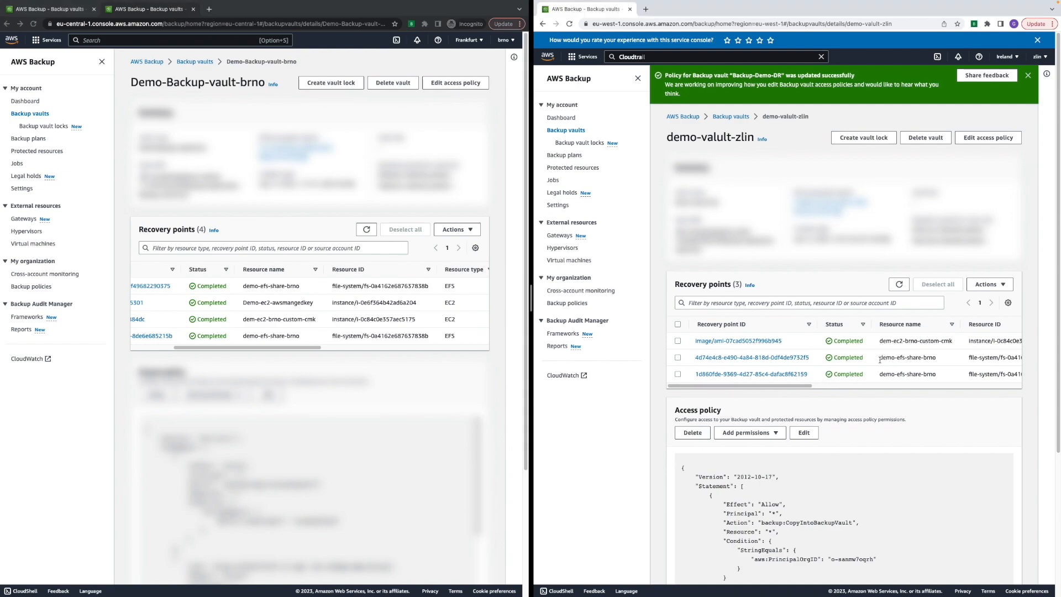
{"action": "double_click", "coordinate": [914, 374]}
{"action": "left_click", "coordinate": [326, 343]}
{"action": "left_click_drag", "start_coordinate": [199, 348], "coordinate": [158, 348]}
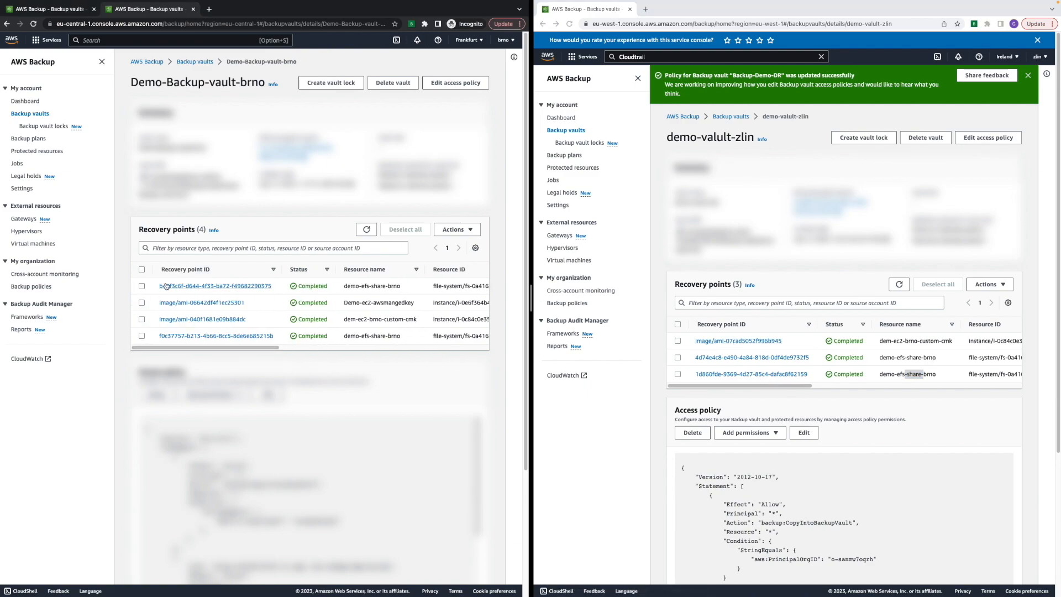
Review the recovery points in Backup-Demo-Soruce again and return to the Frankfurt copy jobs
{"action": "left_click", "coordinate": [197, 62]}
{"action": "left_click", "coordinate": [182, 183]}
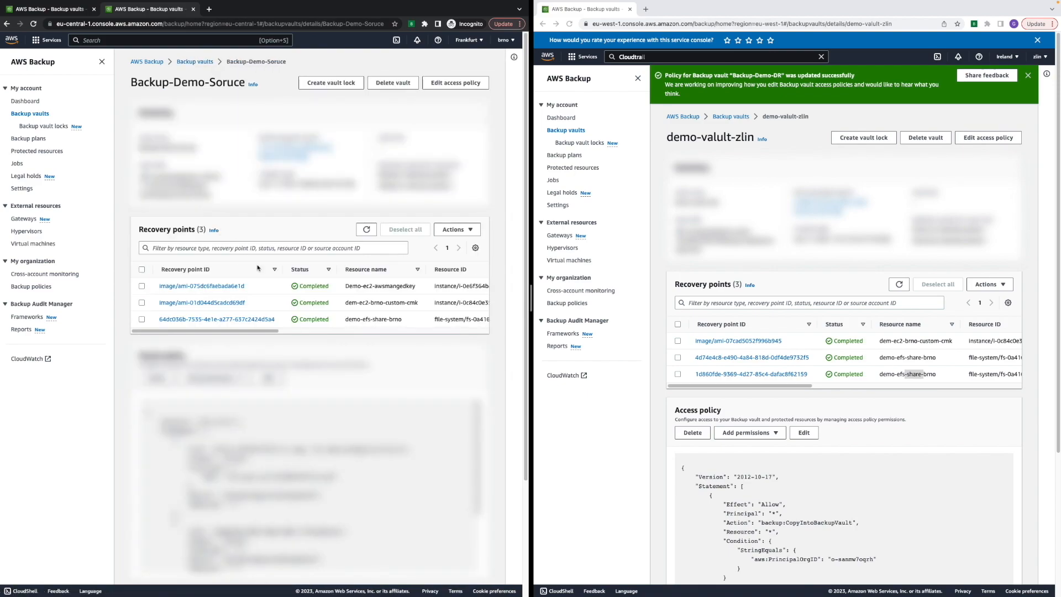
{"action": "left_click", "coordinate": [18, 164]}
{"action": "left_click", "coordinate": [254, 115]}
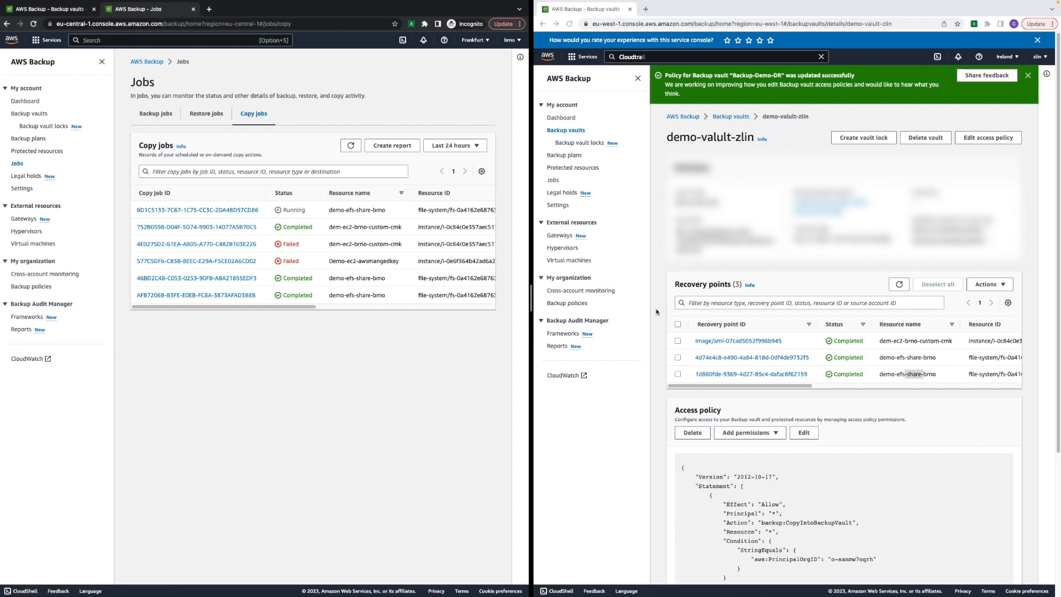
Check the backup jobs in the Ireland account, then reopen the vault demo-valult-zlin
{"action": "left_click", "coordinate": [695, 345]}
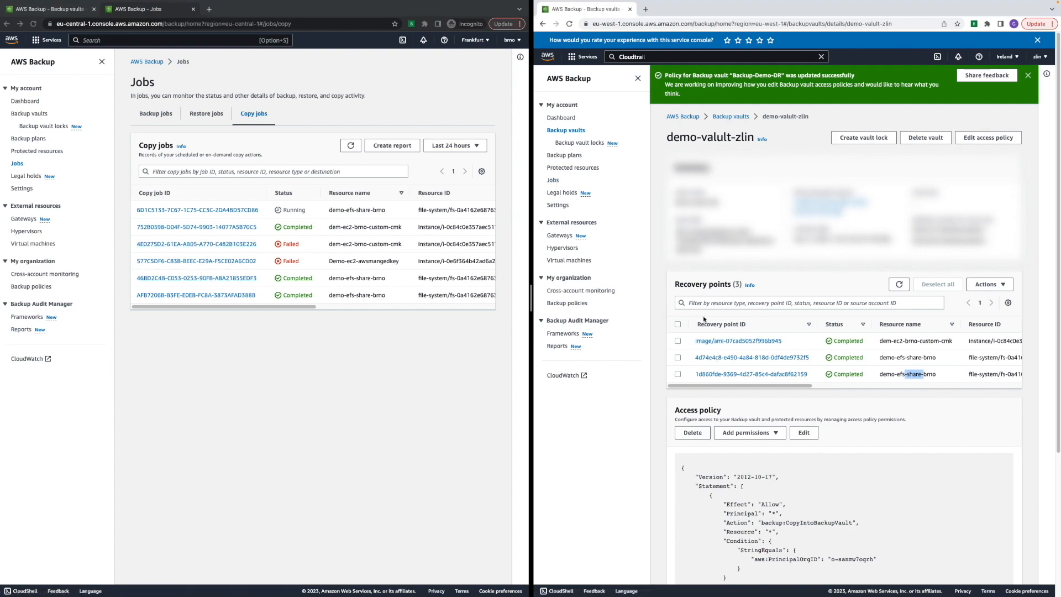
{"action": "left_click", "coordinate": [554, 181]}
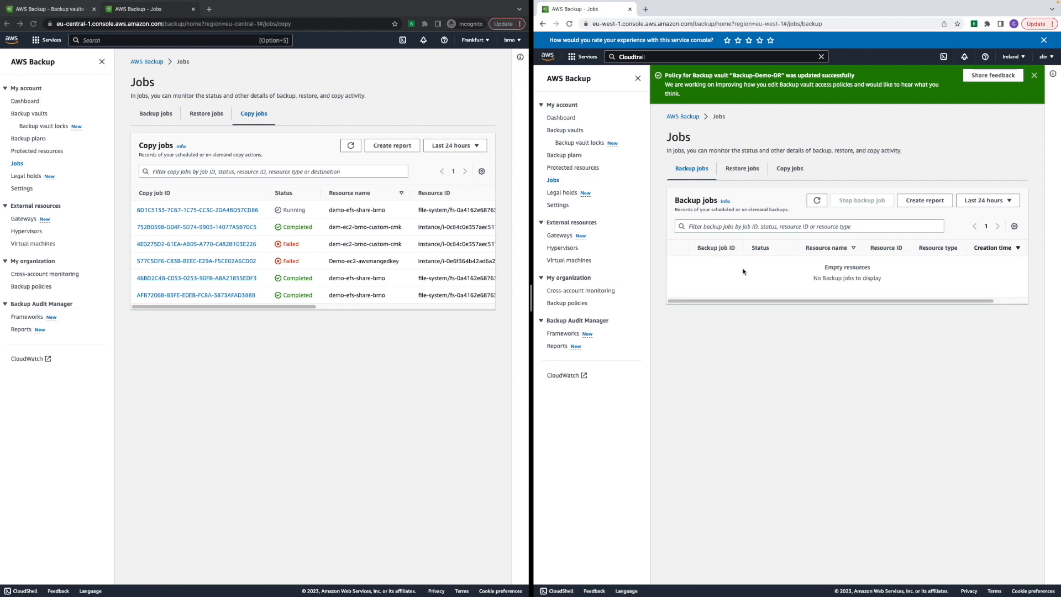
{"action": "left_click", "coordinate": [574, 144]}
{"action": "left_click", "coordinate": [565, 131]}
{"action": "left_click", "coordinate": [691, 259]}
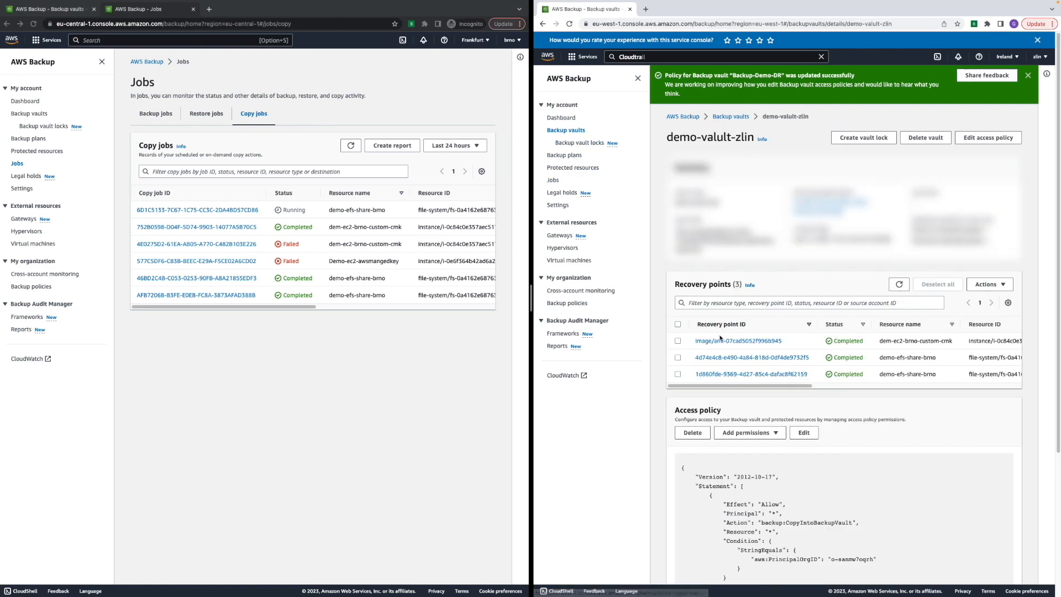
Open the copy configuration for the dem-ec2-brno-custom-cmk recovery point in demo-valult-zlin and choose to copy back to the source account
{"action": "left_click", "coordinate": [724, 343]}
{"action": "left_click", "coordinate": [926, 130]}
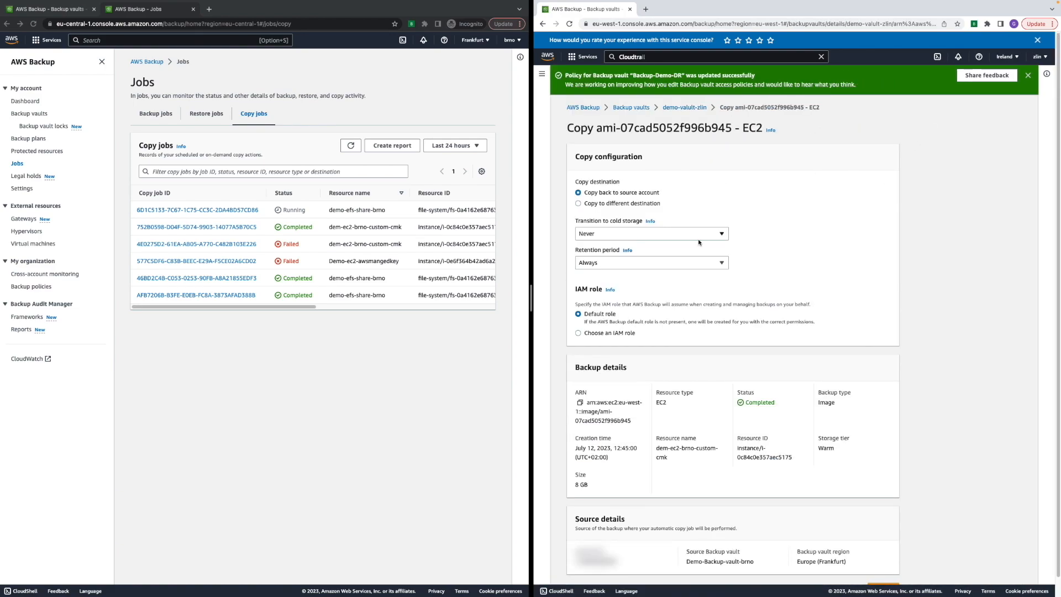
{"action": "mouse_move", "coordinate": [616, 202]}
{"action": "left_mouse_down"}
{"action": "mouse_move", "coordinate": [650, 203]}
{"action": "mouse_move", "coordinate": [634, 192]}
{"action": "left_mouse_up"}
{"action": "left_click_drag", "start_coordinate": [601, 203], "coordinate": [638, 203]}
{"action": "left_click", "coordinate": [630, 193]}
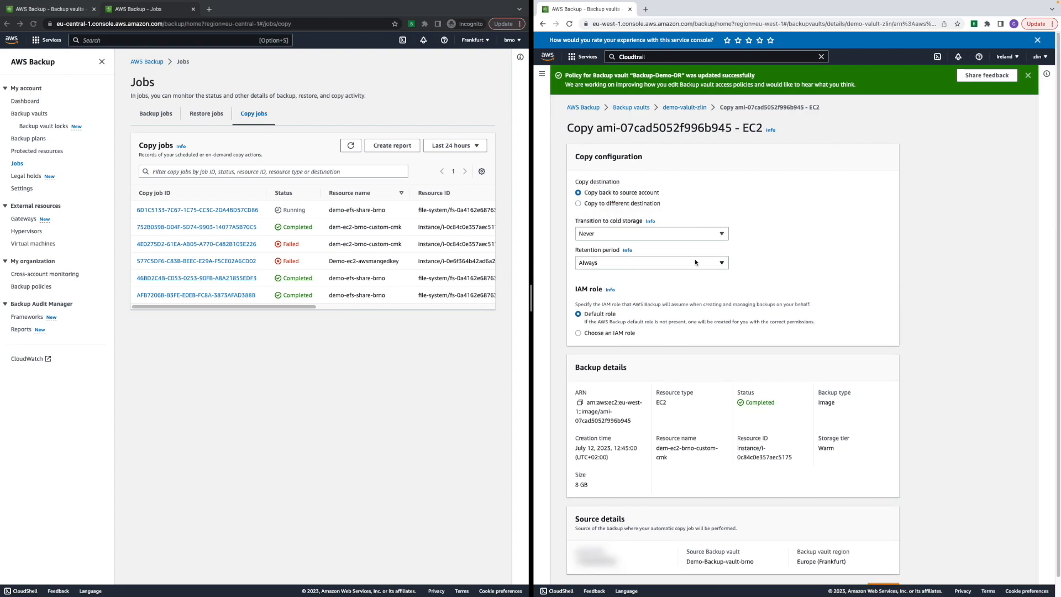